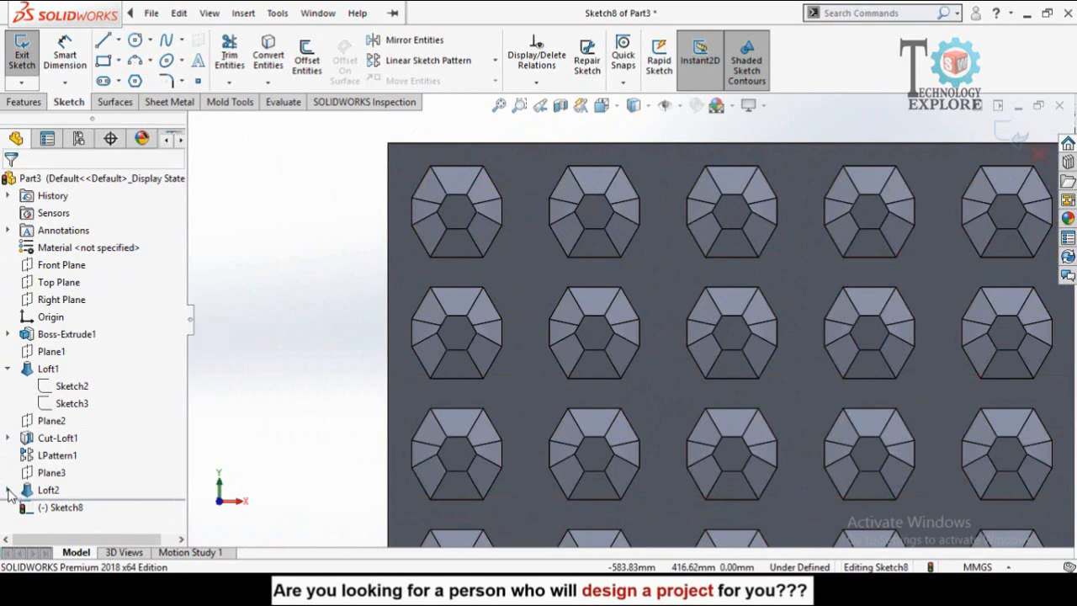
Step: Convert the octagonal base profile of the second loft (Sketch6) into entities of the open sketch
click(8, 491)
click(73, 507)
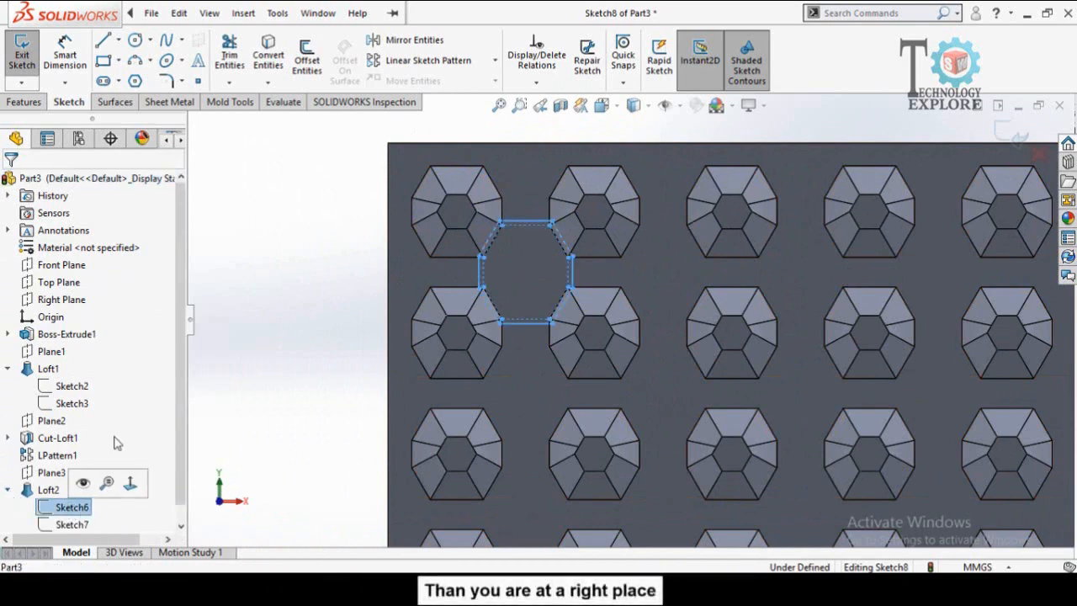
click(268, 55)
Step: Offset the eight converted octagon lines 2 mm inward, with the base geometry turned into construction lines
scroll(631, 318, up, 3)
drag(653, 187, 476, 413)
scroll(610, 273, up, 3)
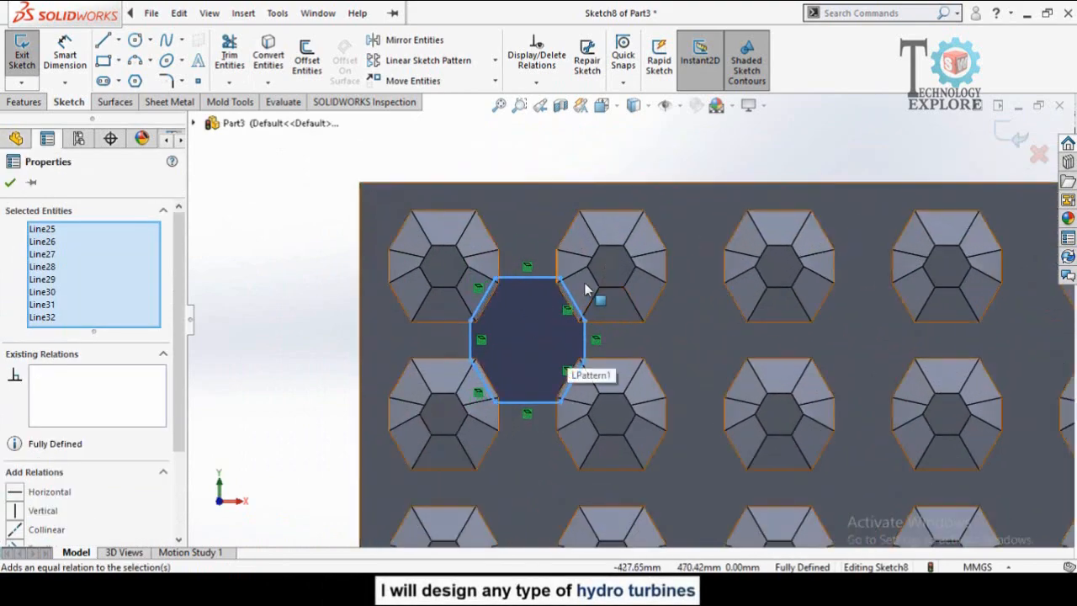
click(306, 61)
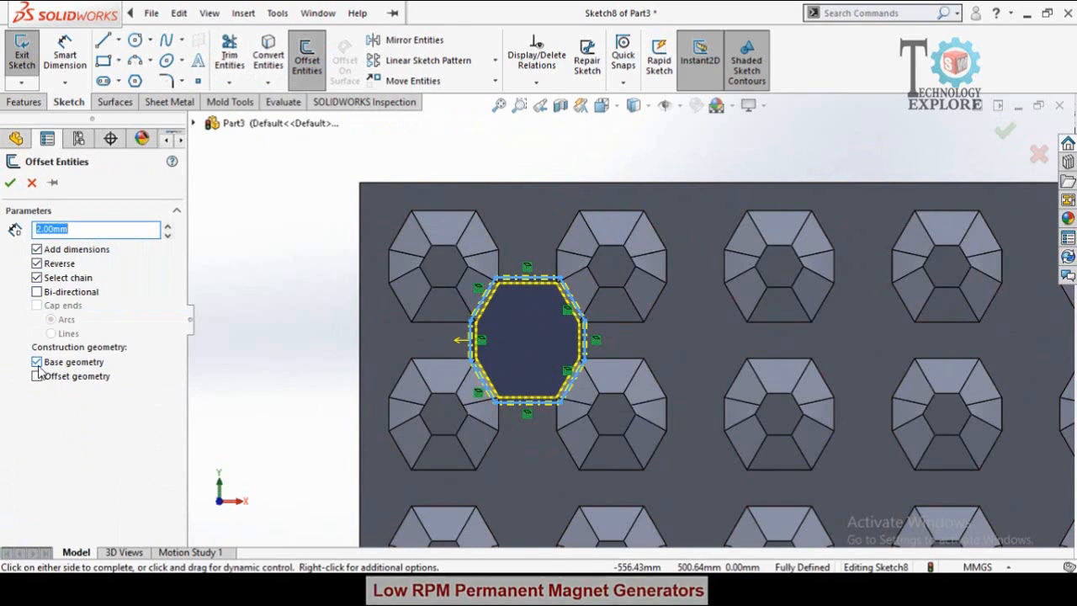
click(8, 183)
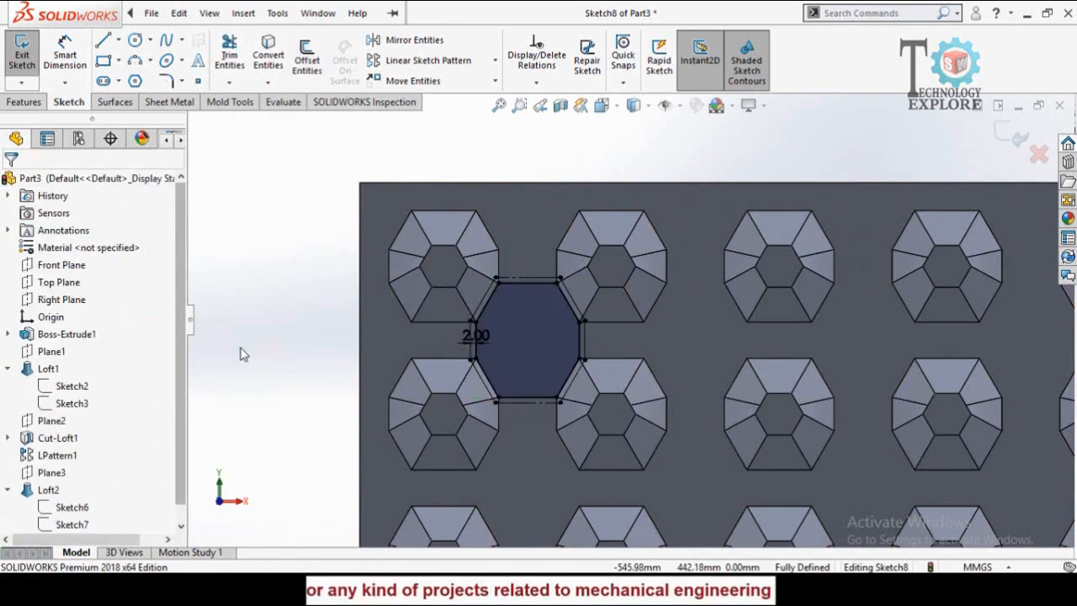
scroll(629, 318, down, 3)
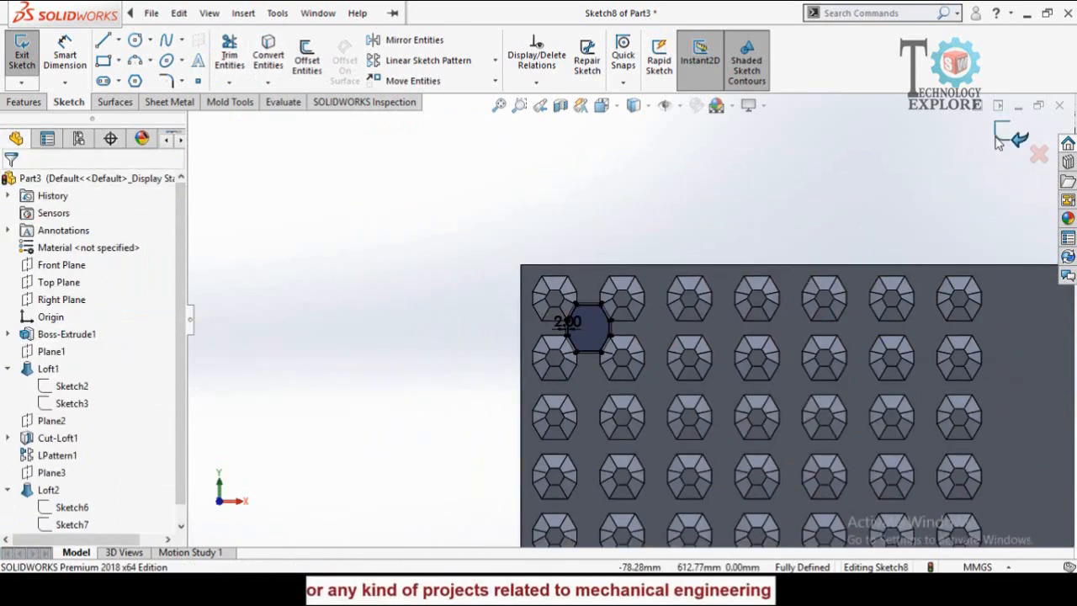
Step: Close the octagon sketch and create a reference plane offset 2 mm inward from the second loft's small round end face, using Flip offset
mouse_move(496, 318)
middle_down()
mouse_move(565, 301)
mouse_move(617, 213)
middle_up()
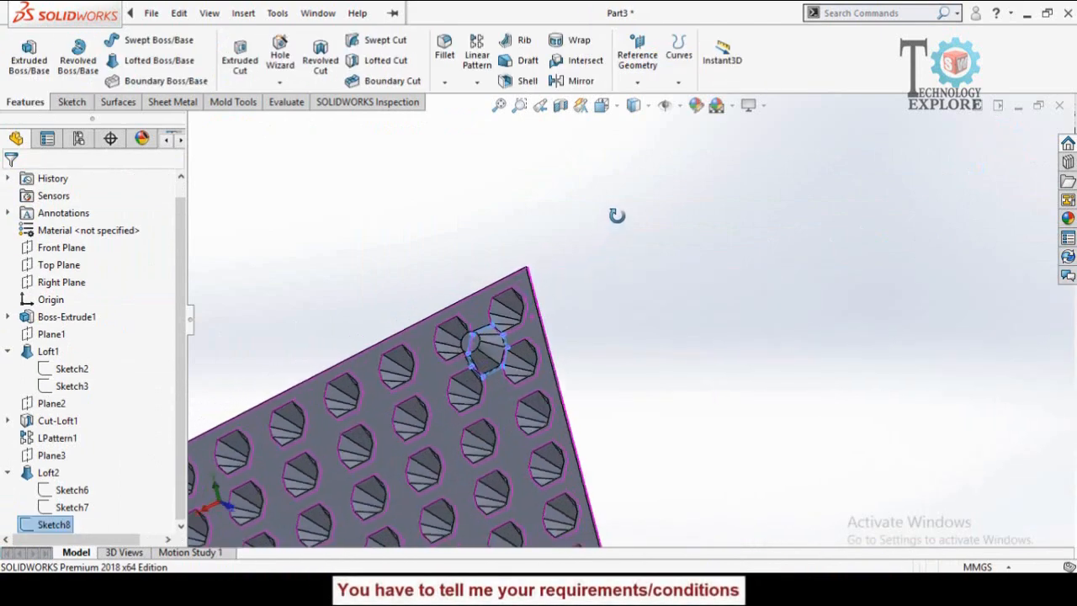
click(658, 382)
scroll(488, 378, down, 3)
middle_drag(476, 318, 546, 122)
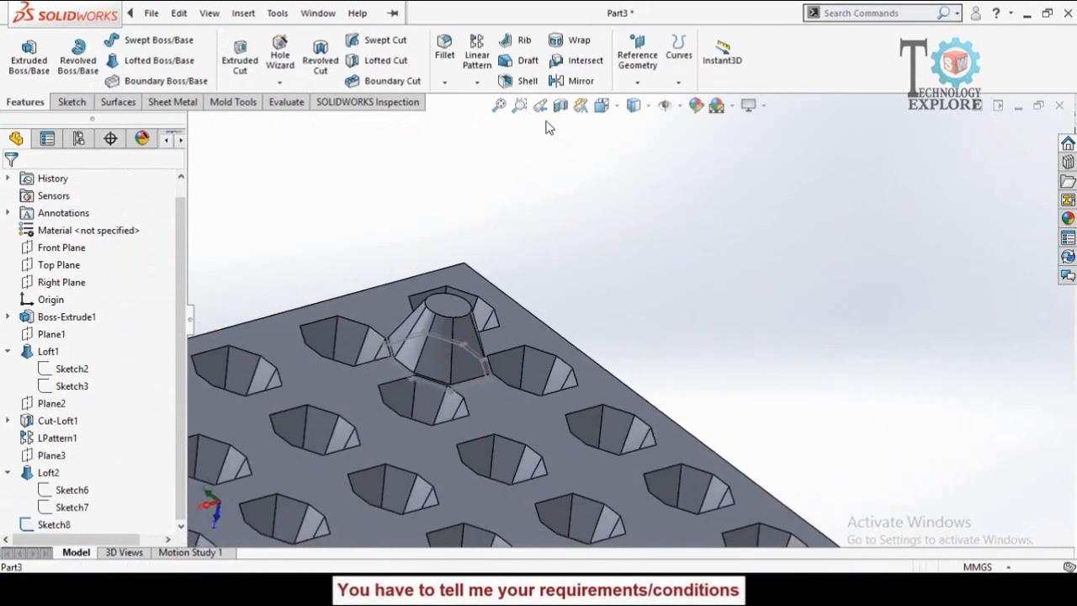
click(639, 58)
click(641, 101)
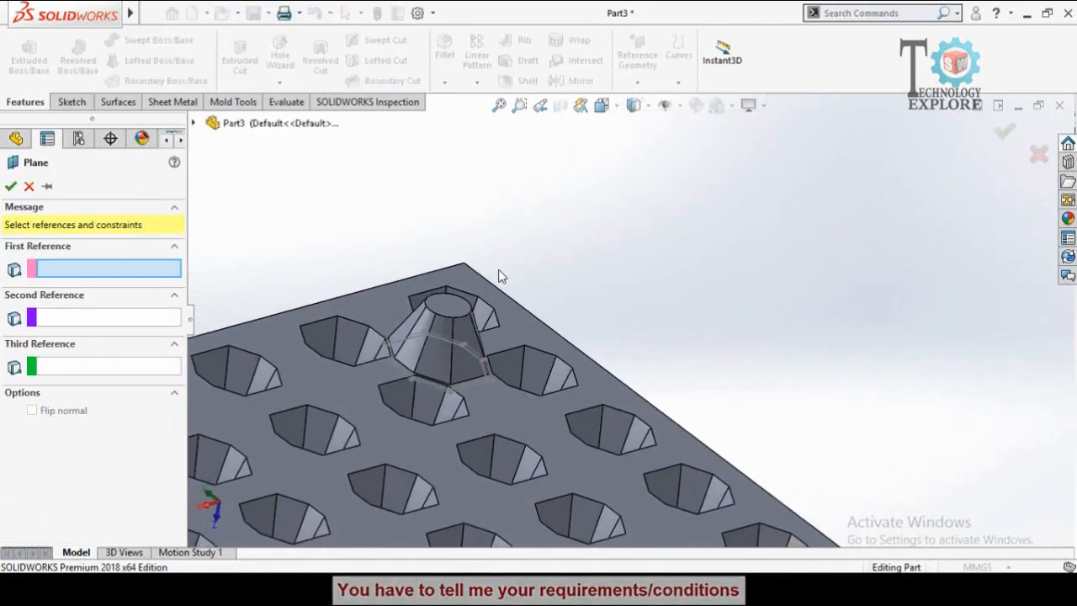
scroll(444, 322, down, 3)
click(448, 303)
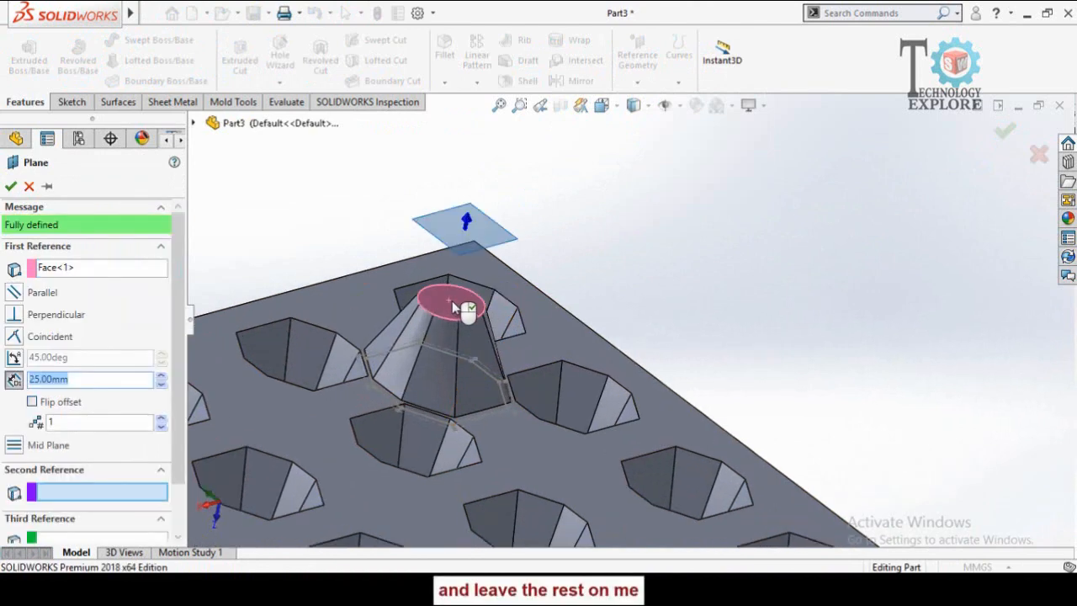
click(32, 402)
click(85, 380)
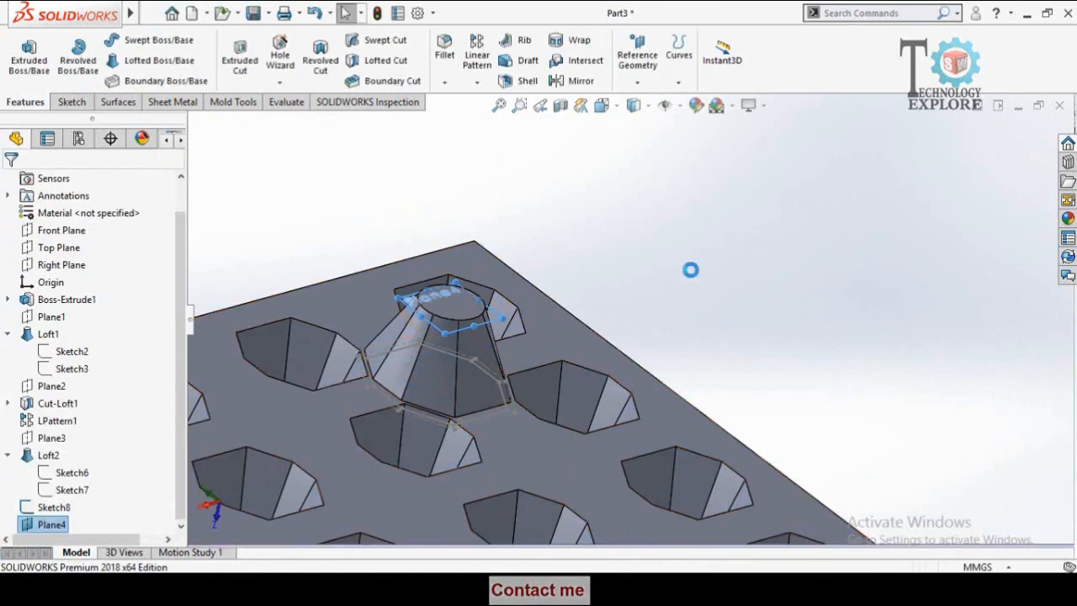
Step: Start a new sketch on the plane offset from the loft's round end face
scroll(471, 336, down, 3)
click(460, 333)
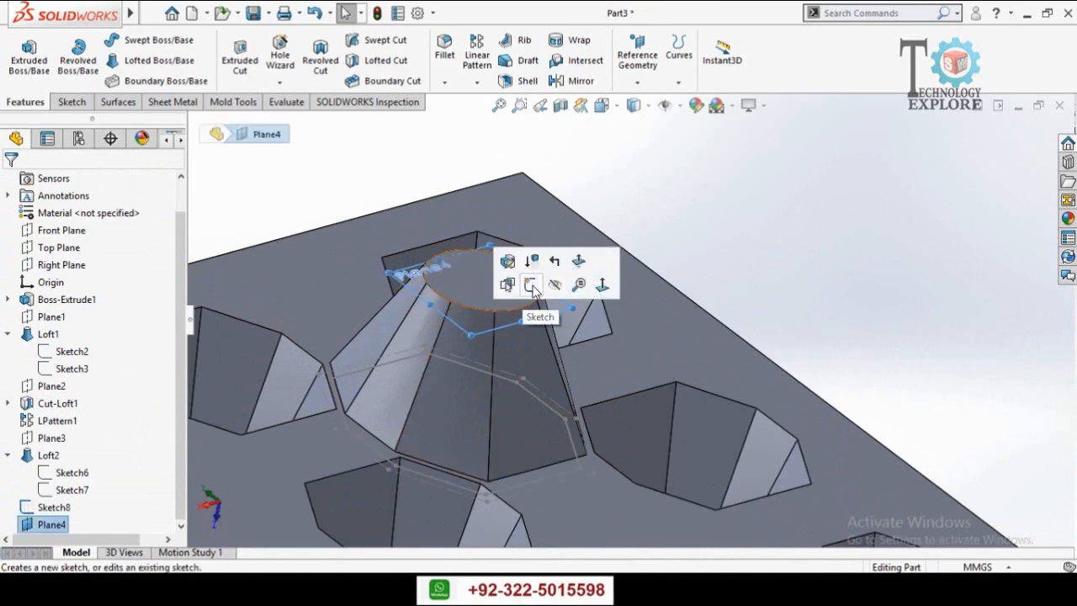
click(531, 286)
click(476, 284)
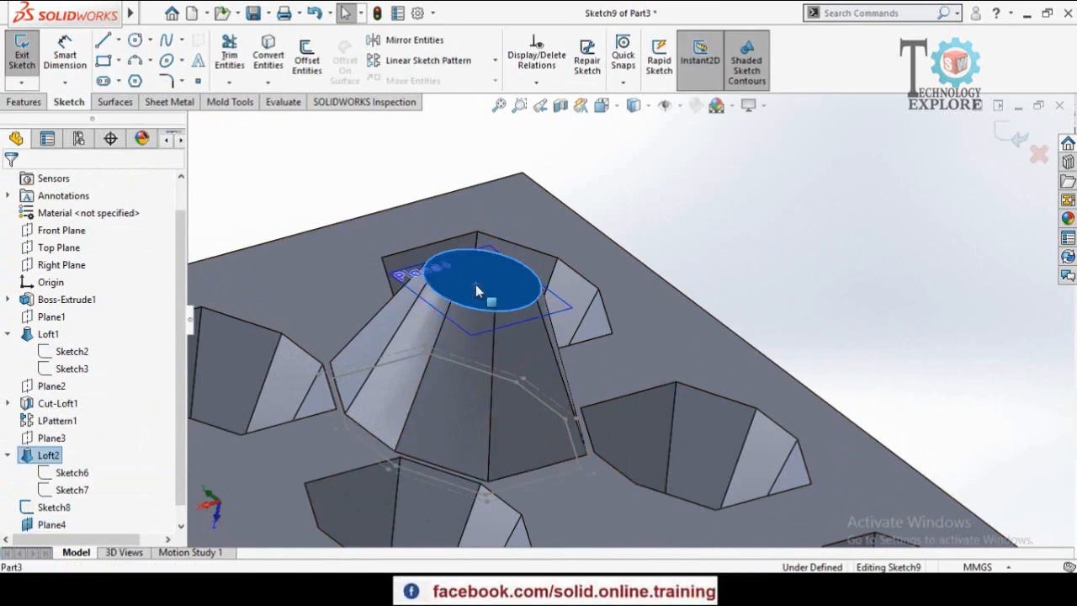
click(777, 245)
scroll(6, 462, down, 1)
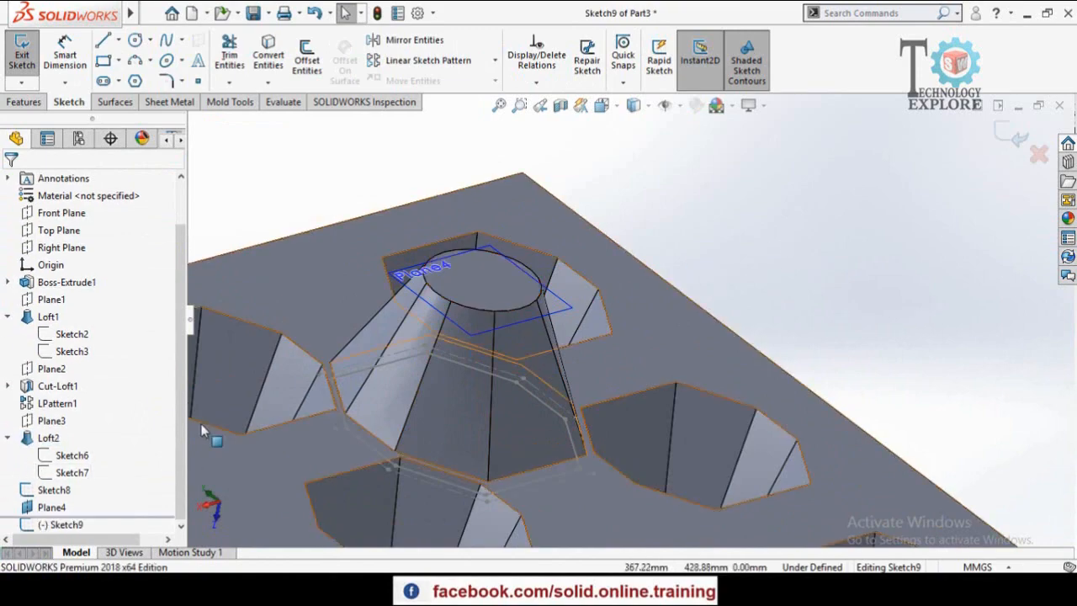
scroll(325, 228, up, 2)
middle_drag(327, 231, 386, 302)
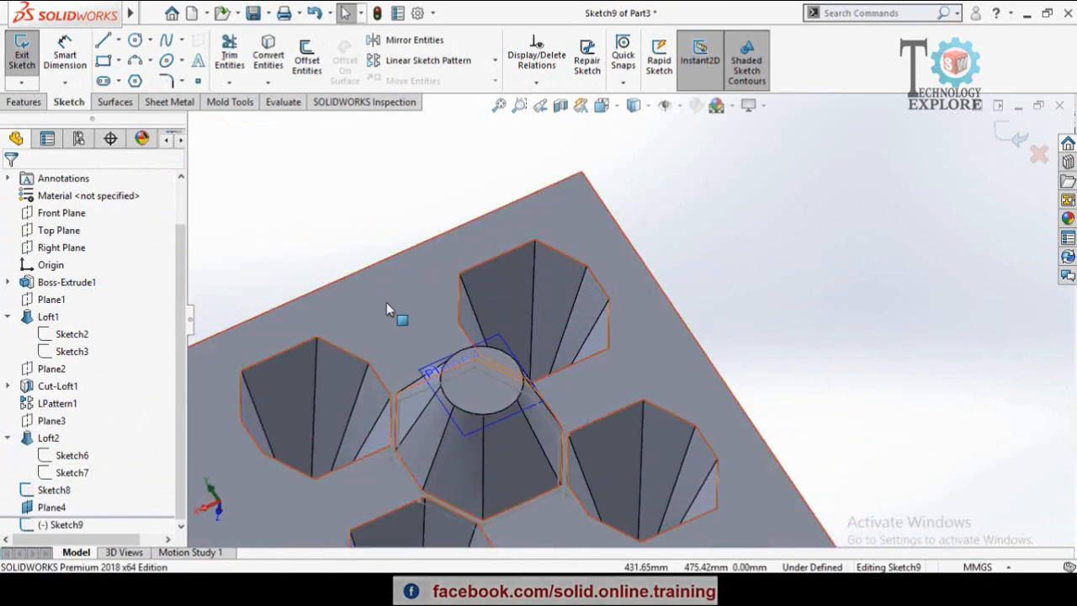
key(ctrl+8)
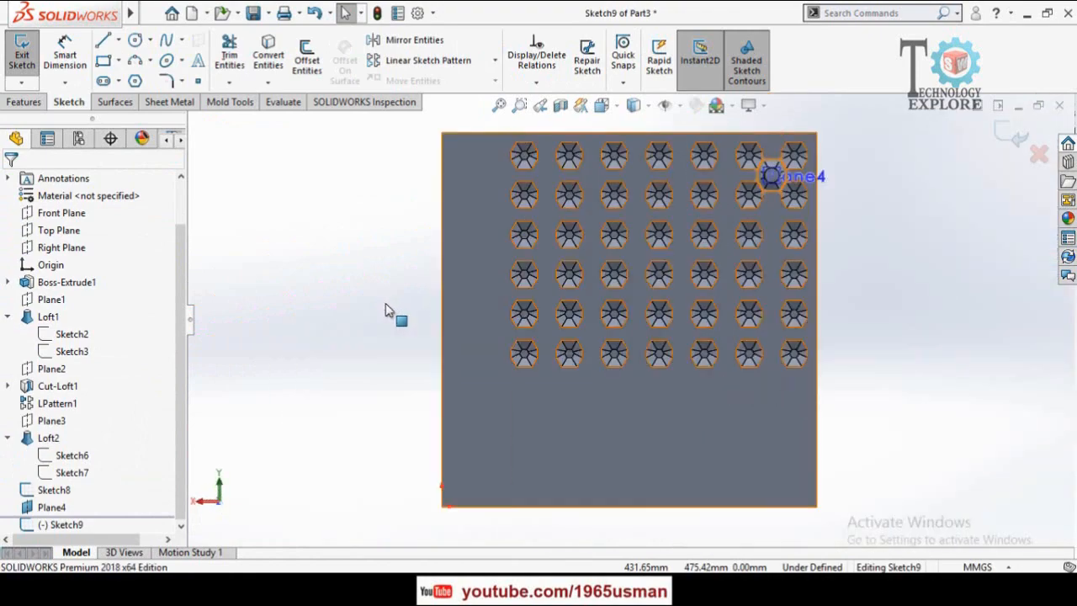
scroll(794, 183, down, 9)
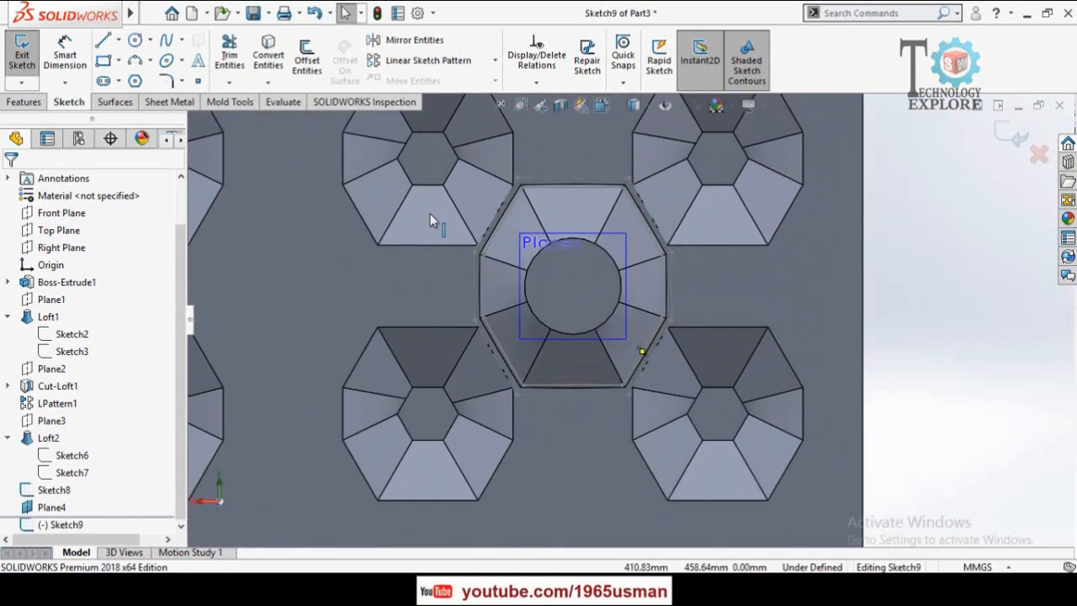
Step: Sketch a circle about 12 mm in diameter centred on the loft's round end face
click(135, 40)
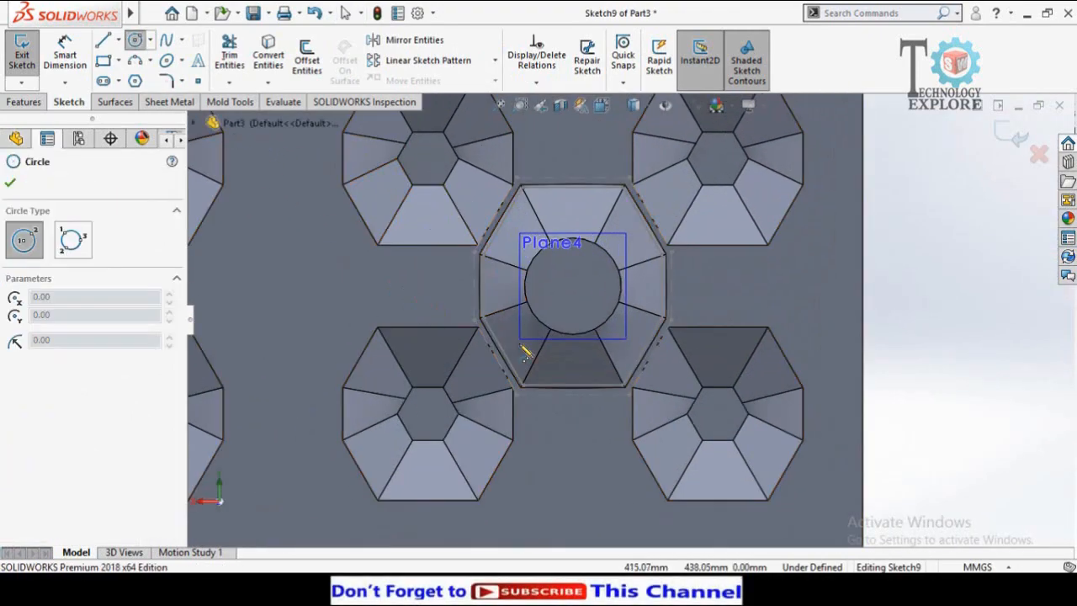
scroll(577, 325, down, 3)
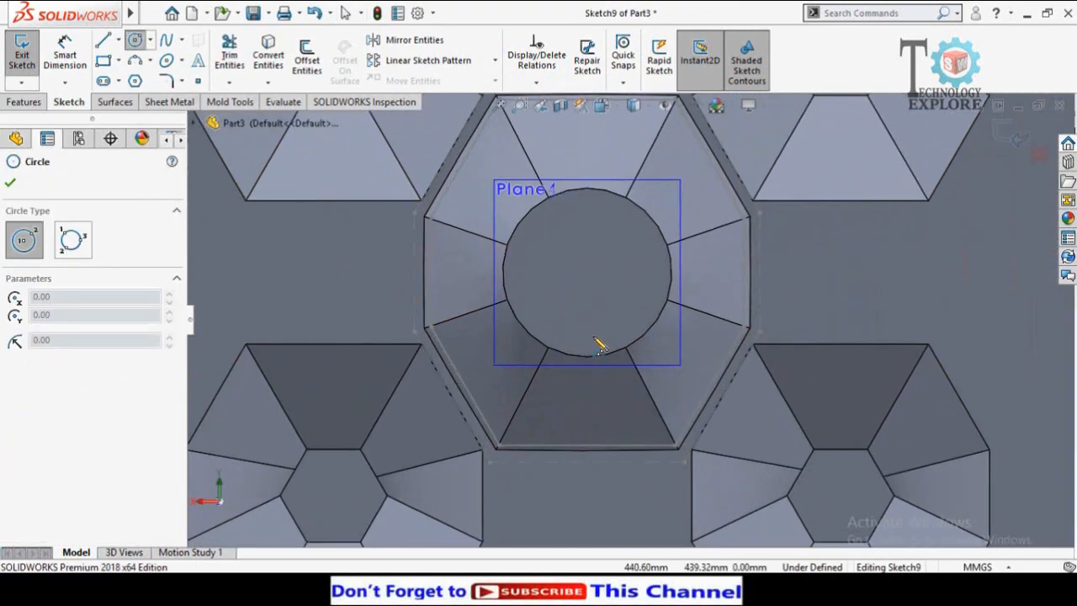
click(586, 272)
click(618, 326)
Step: Dimension the gap between the sketched circle and the round edge of the end face as 2 mm
right_drag(636, 354, 641, 265)
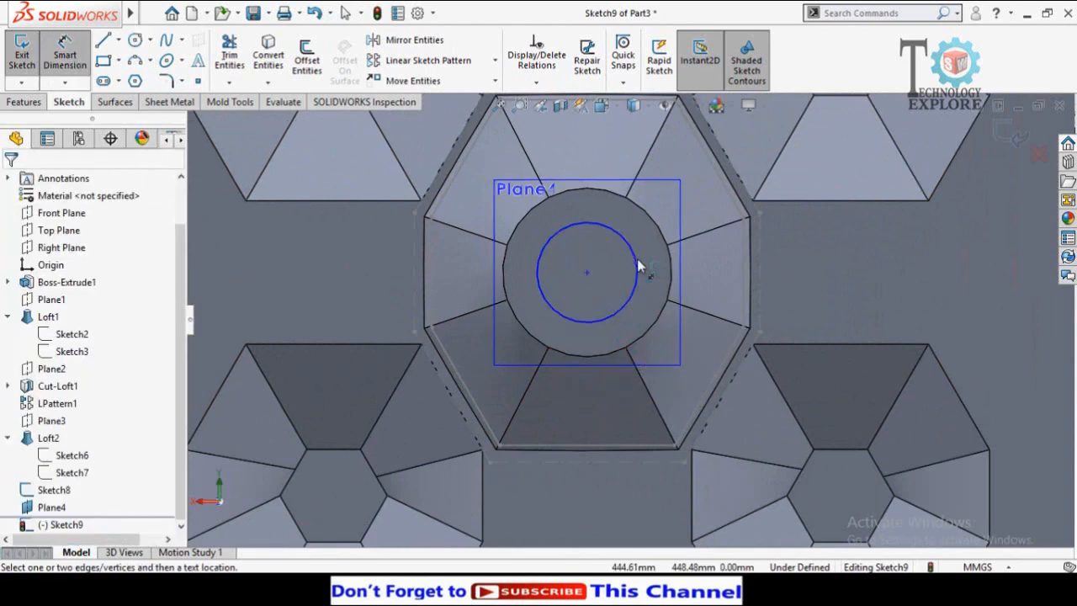
scroll(645, 315, down, 2)
click(603, 304)
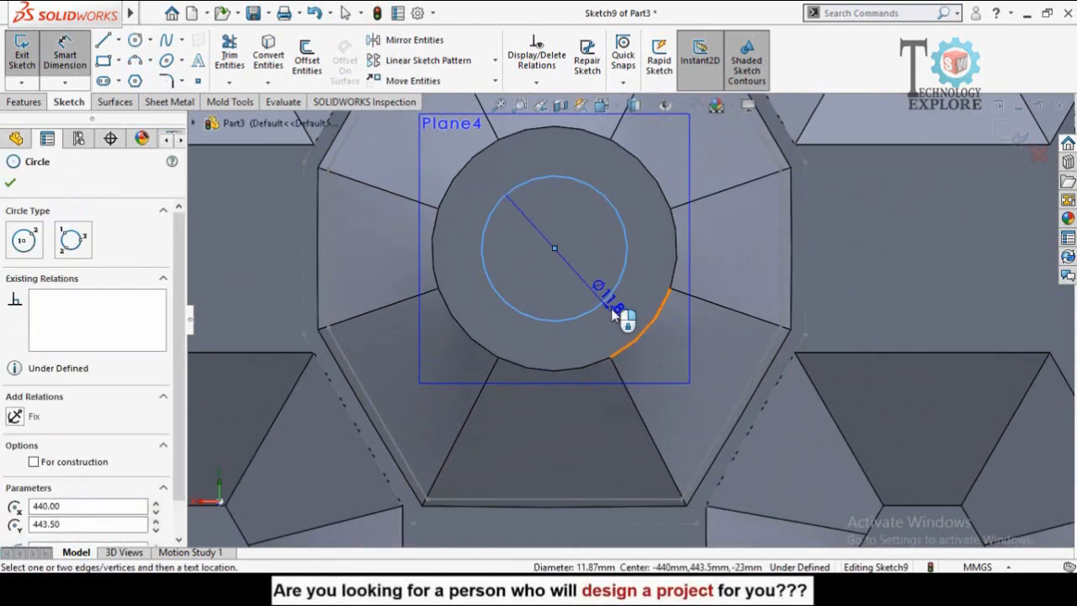
click(642, 338)
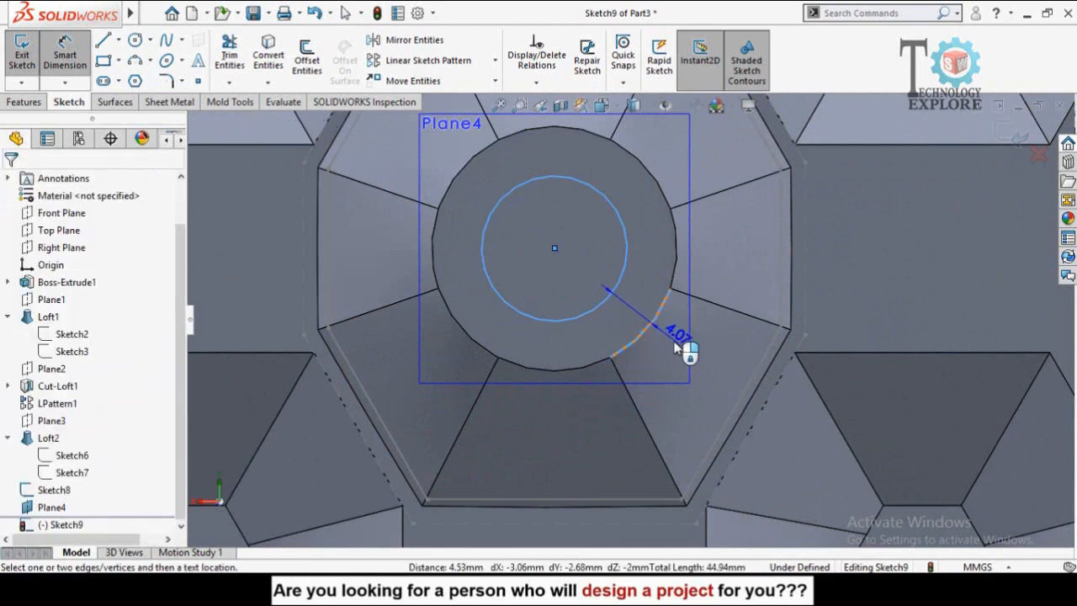
click(677, 349)
text(2)
key(Return)
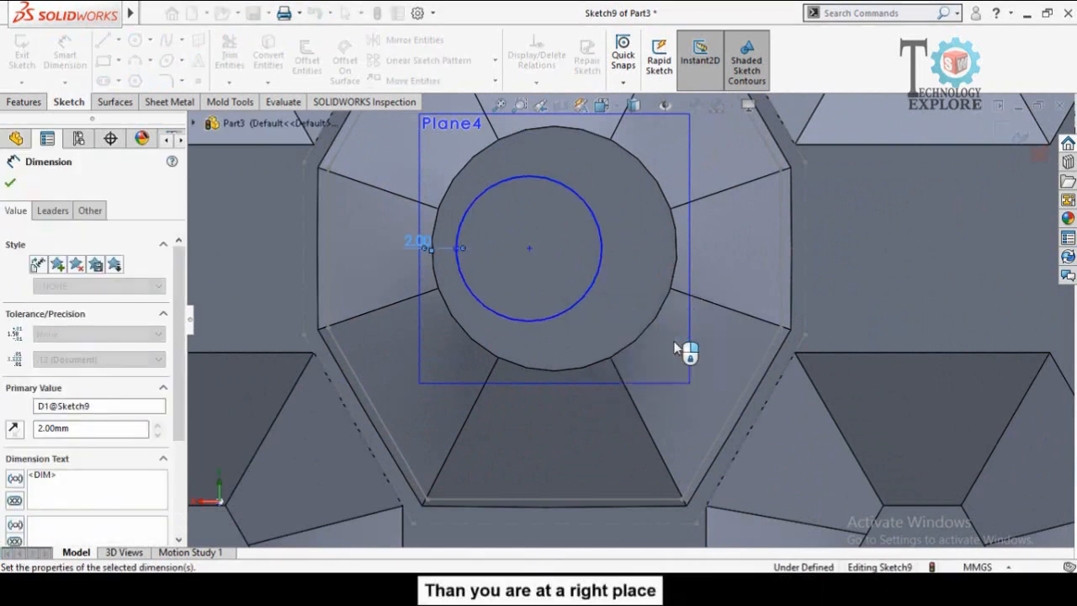
scroll(613, 300, down, 3)
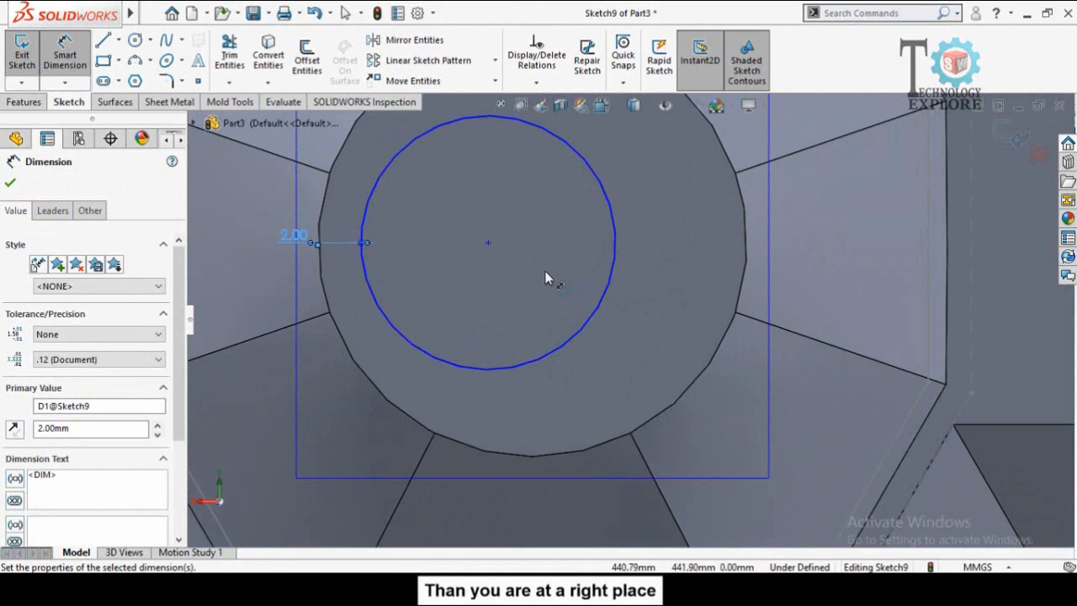
click(502, 259)
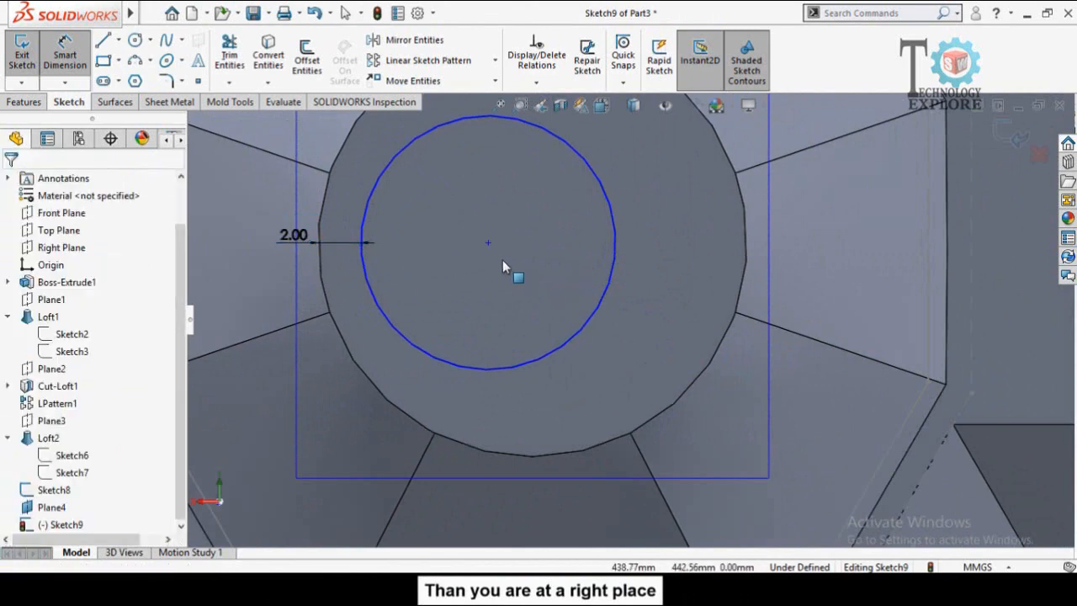
Step: Make the circle concentric with the end face's round edge and close the sketch
click(533, 455)
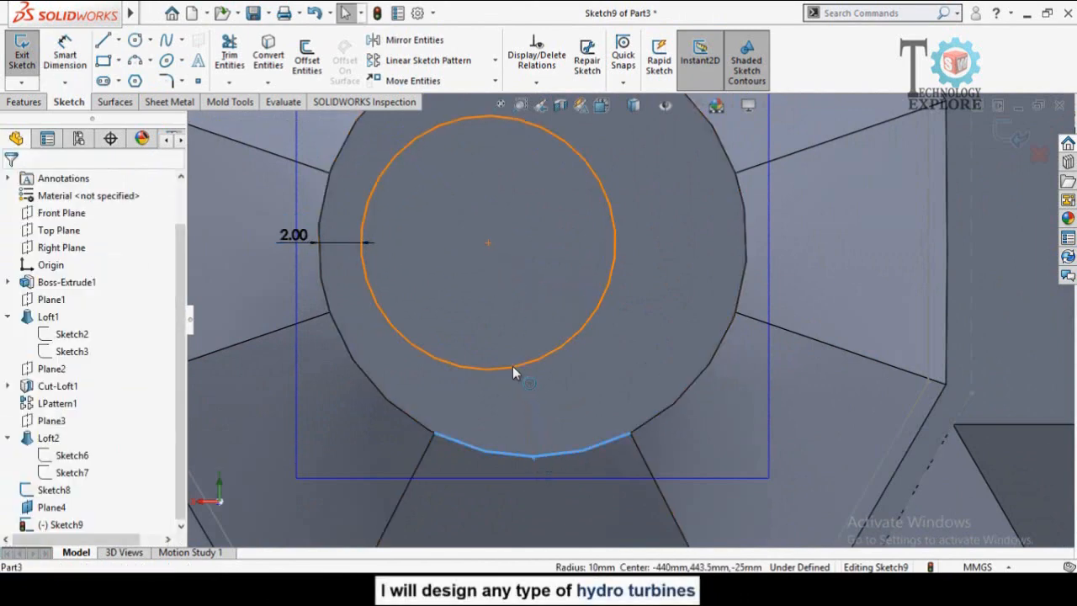
ctrl+click(513, 367)
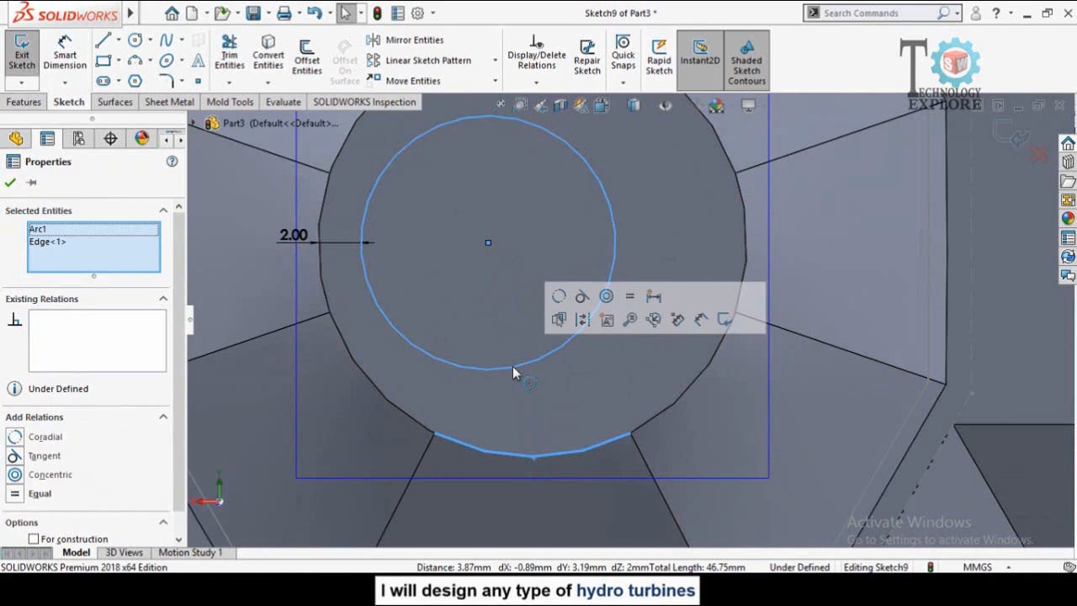
click(607, 297)
scroll(632, 361, up, 7)
click(853, 325)
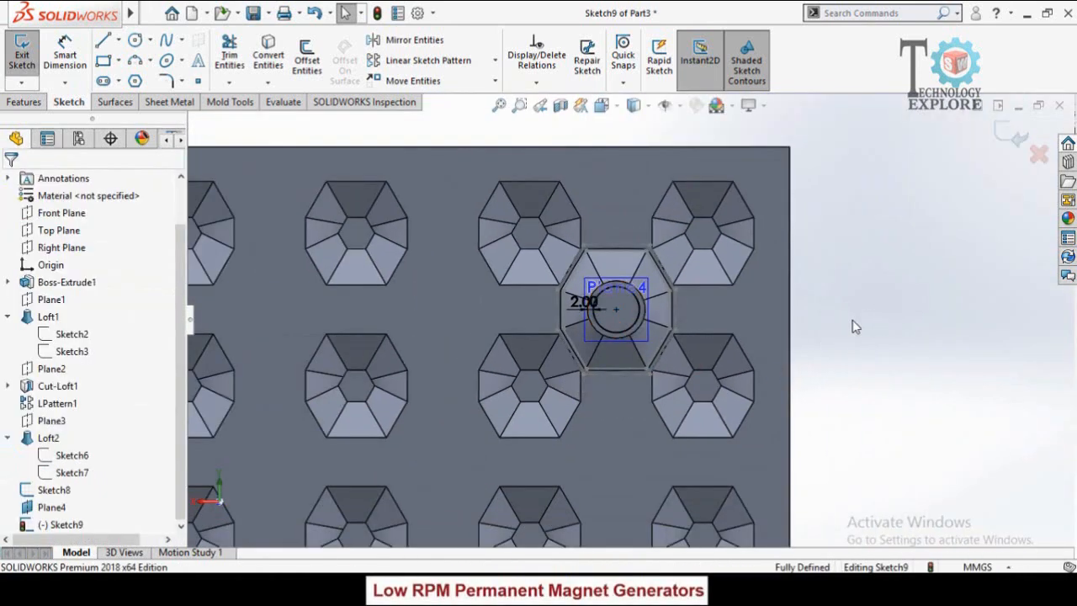
scroll(592, 294, down, 3)
scroll(560, 320, down, 3)
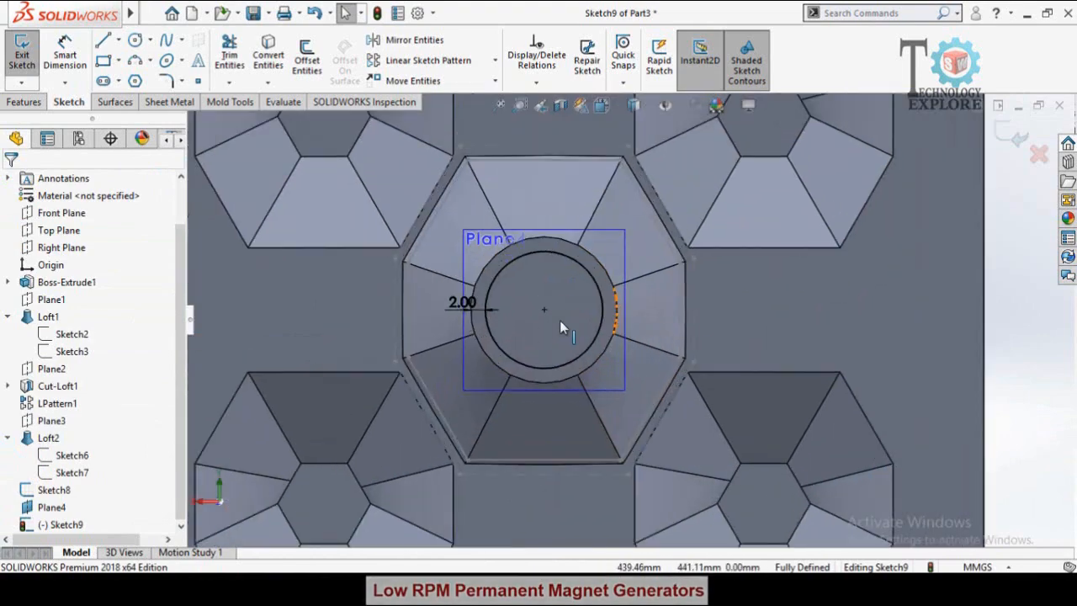
scroll(560, 320, up, 6)
click(1012, 141)
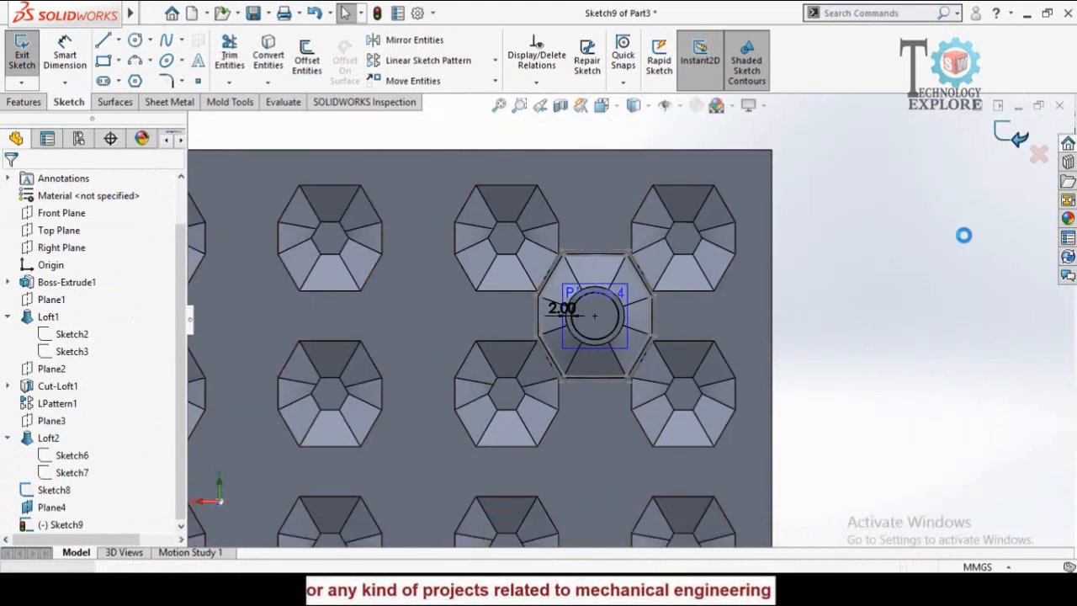
Step: Create a lofted cut between the circle sketch and the inner octagon sketch to hollow out the second loft
middle_drag(742, 337, 283, 364)
click(283, 368)
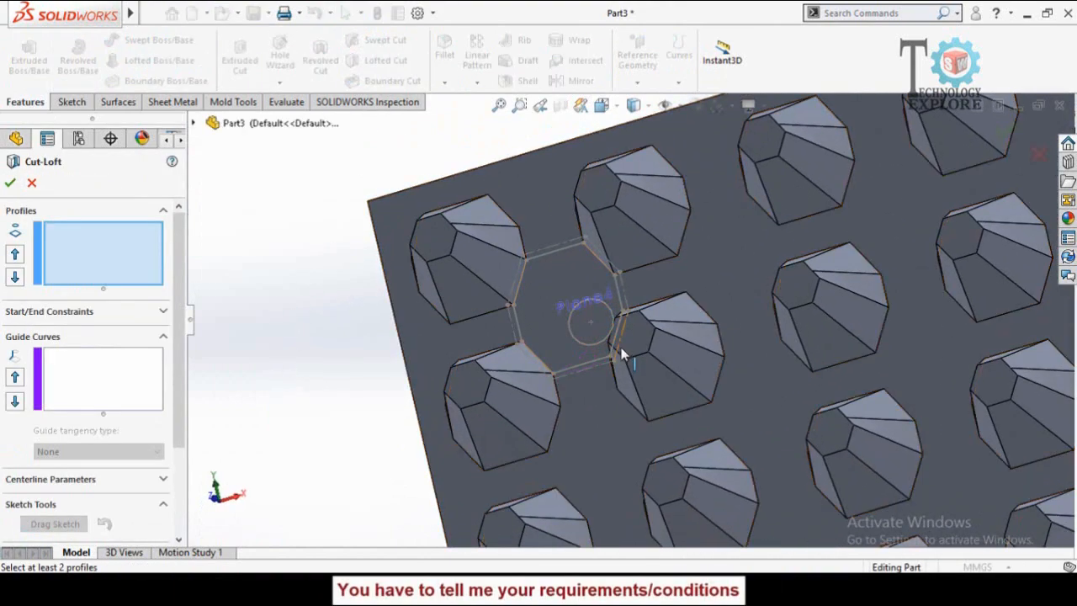
scroll(619, 353, down, 3)
click(580, 335)
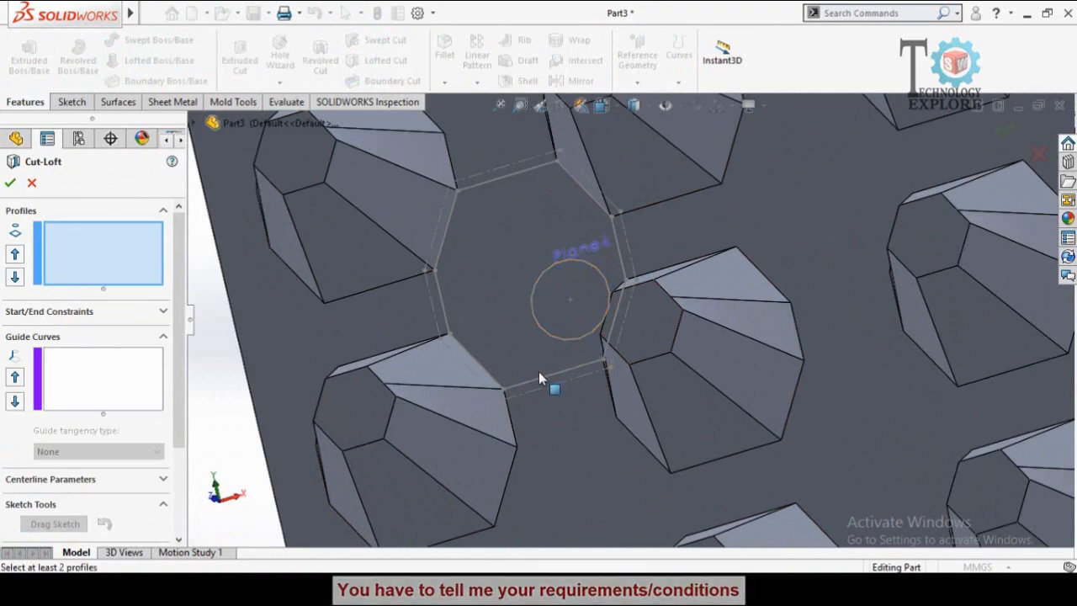
click(547, 378)
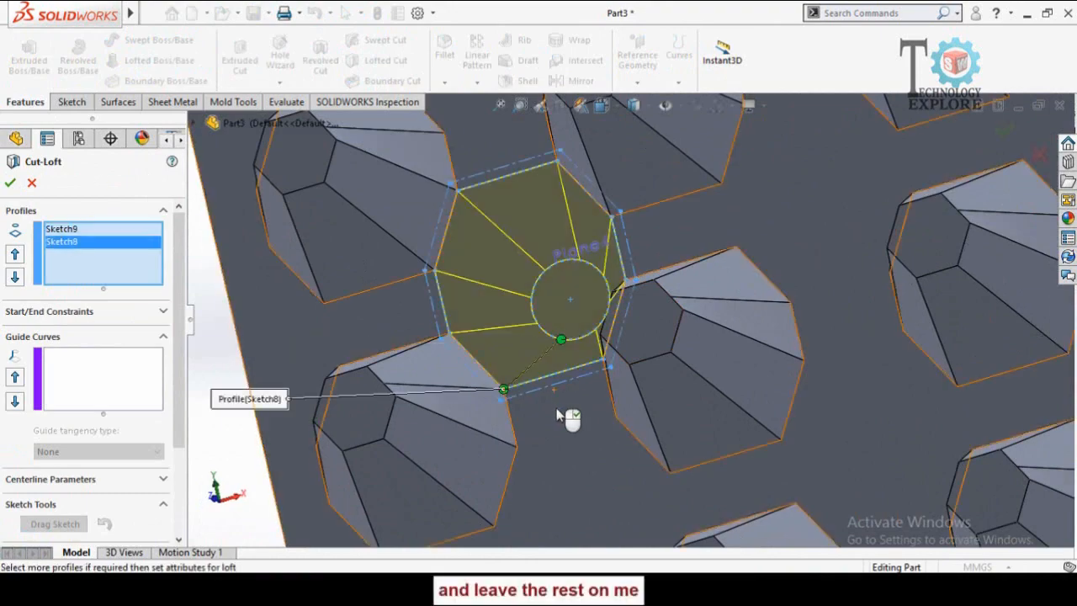
click(10, 185)
Step: Examine the hollowed loft from the open side and from the outside of the plate
scroll(285, 262, up, 10)
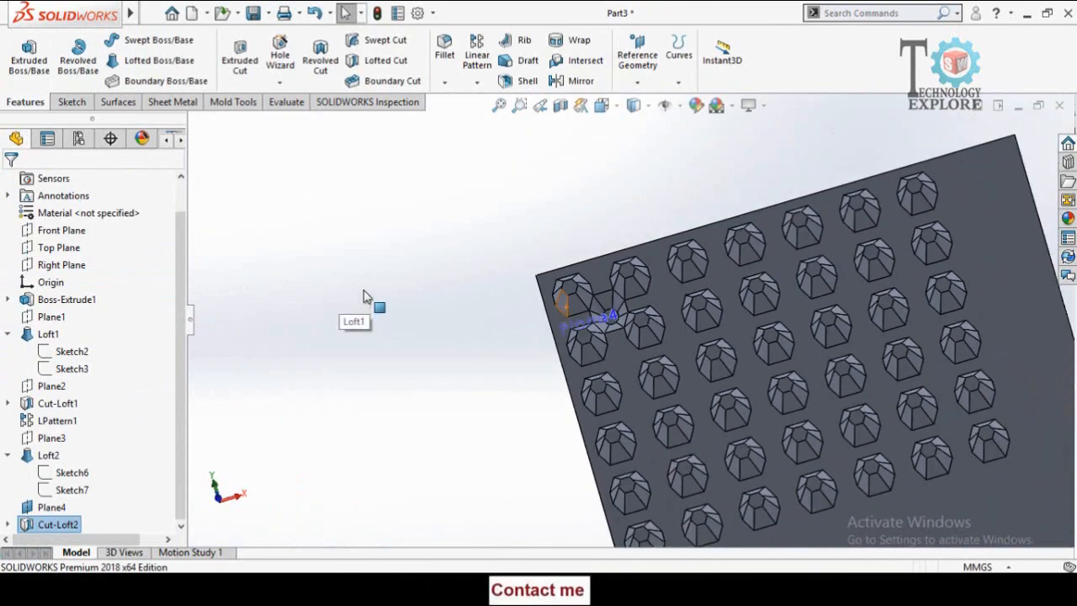
middle_drag(363, 296, 408, 372)
scroll(354, 355, up, 3)
scroll(564, 378, down, 5)
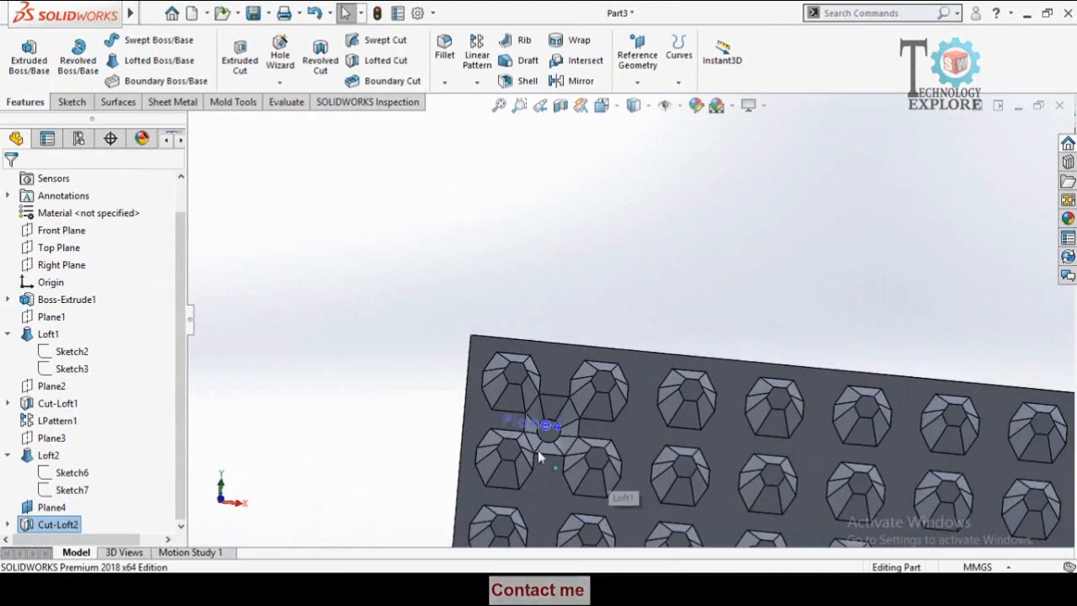
scroll(573, 381, down, 3)
click(587, 364)
middle_drag(587, 364, 563, 341)
scroll(562, 341, up, 3)
scroll(392, 465, down, 5)
click(432, 332)
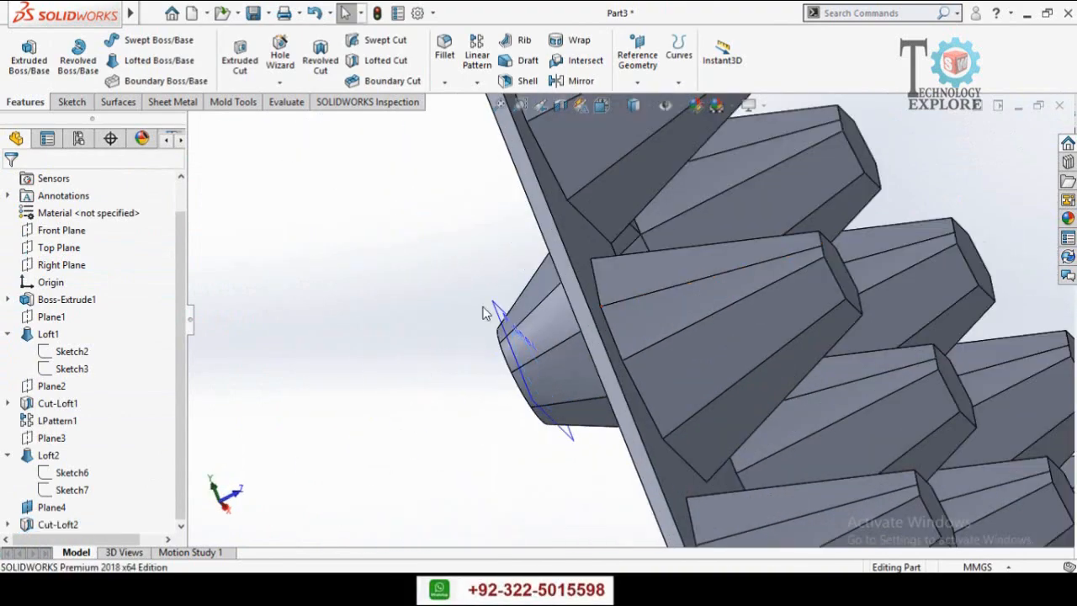
Step: Hide the offset plane (Plane4) at the narrow end of the second loft
click(498, 309)
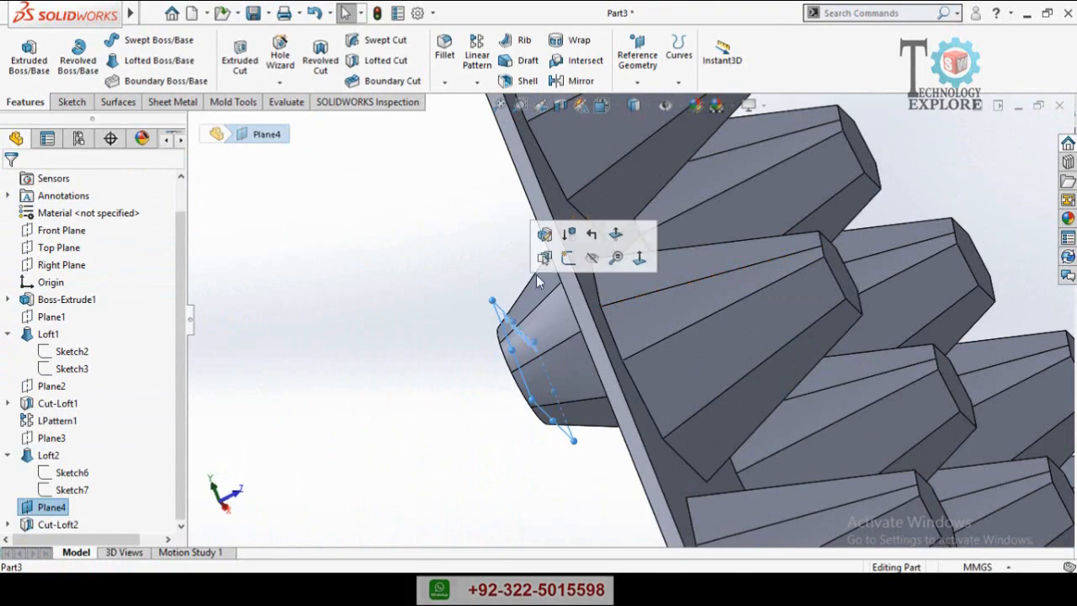
click(589, 259)
scroll(454, 367, up, 3)
middle_drag(471, 363, 530, 324)
middle_drag(661, 288, 665, 281)
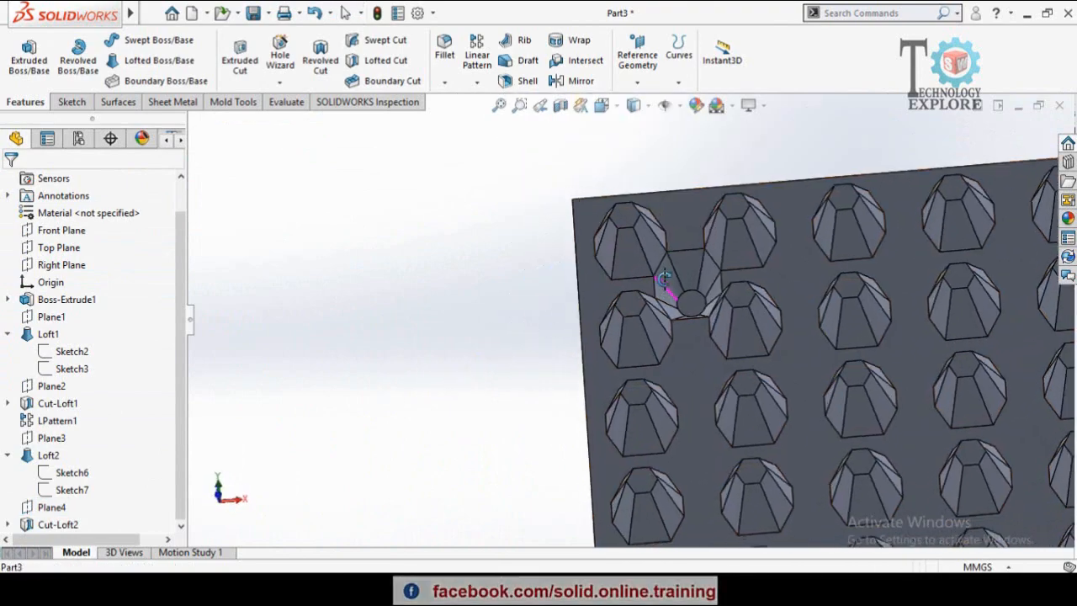
Step: Start a linear pattern with the plate's upper edge as Direction 1 and its adjacent side edge as Direction 2
click(476, 55)
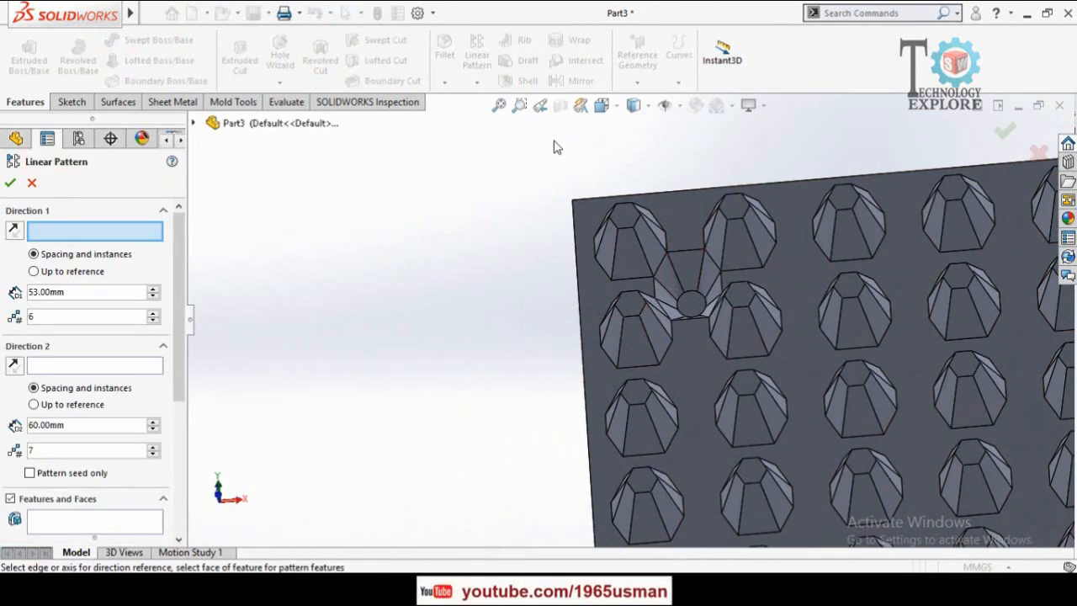
click(663, 191)
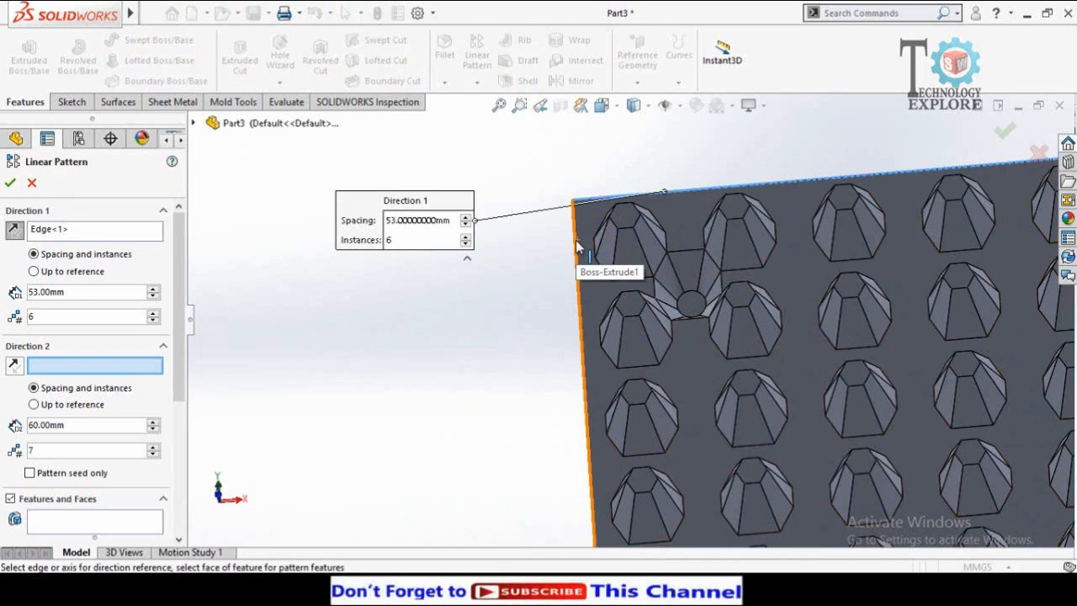
click(577, 245)
scroll(503, 372, up, 2)
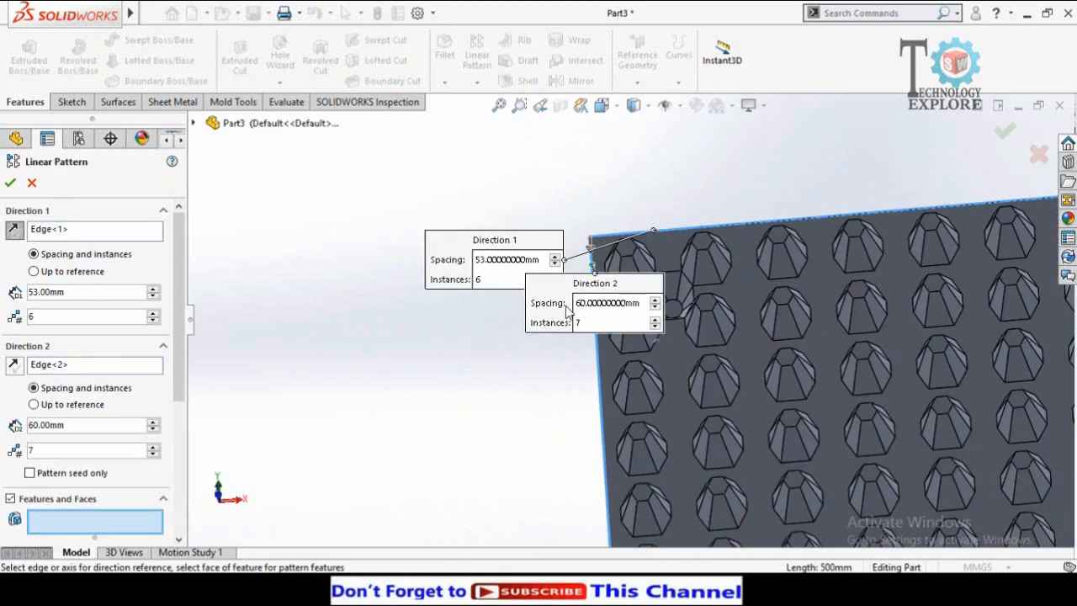
drag(562, 308, 386, 356)
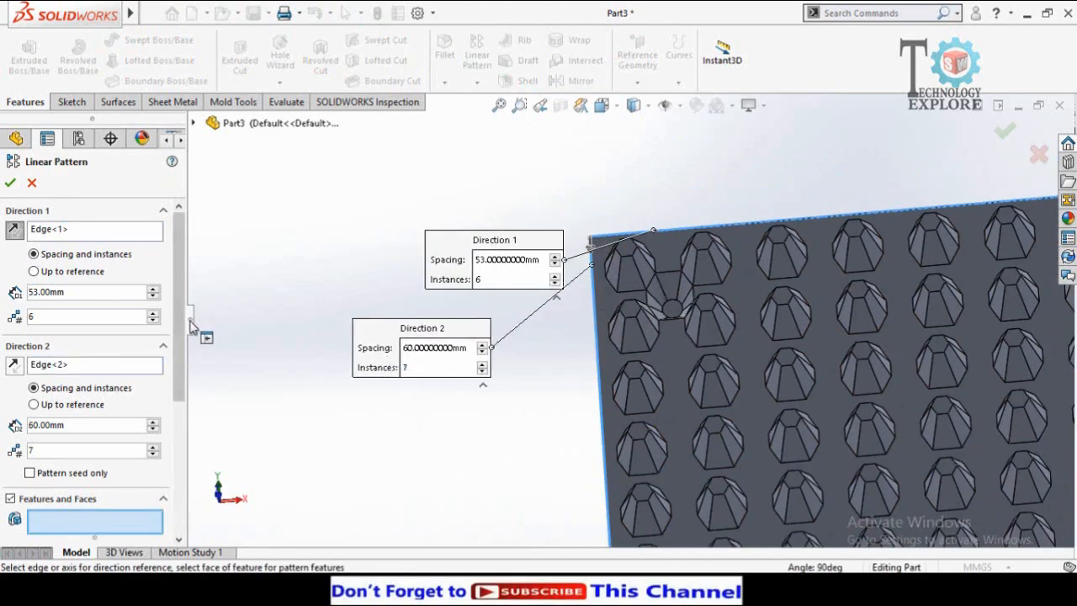
Step: Choose the second loft and its lofted cut (Loft2 and Cut-Loft2) as the features to pattern
scroll(55, 395, down, 3)
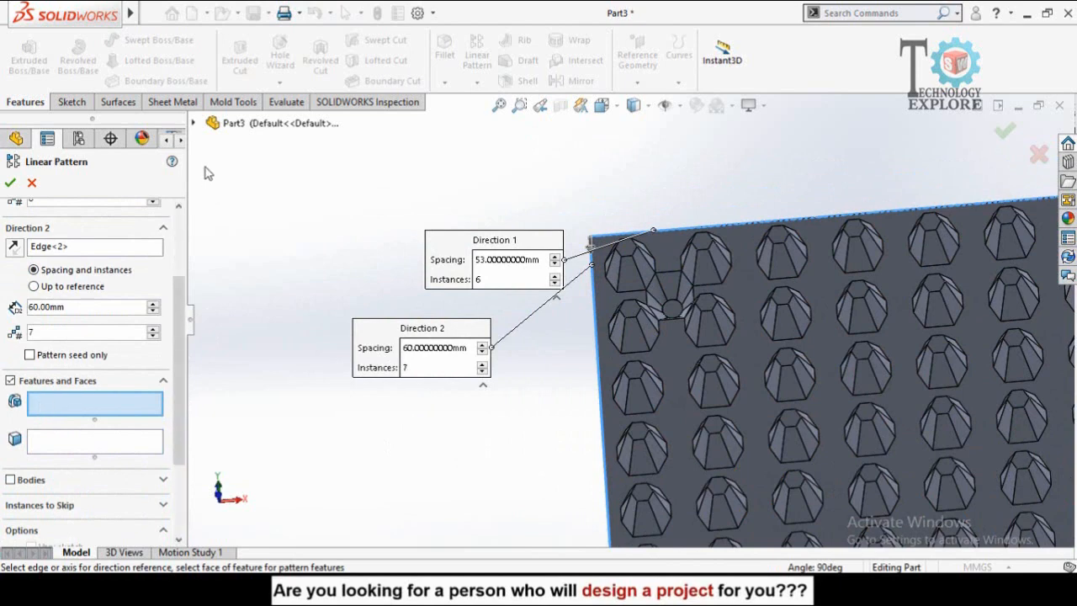
click(194, 124)
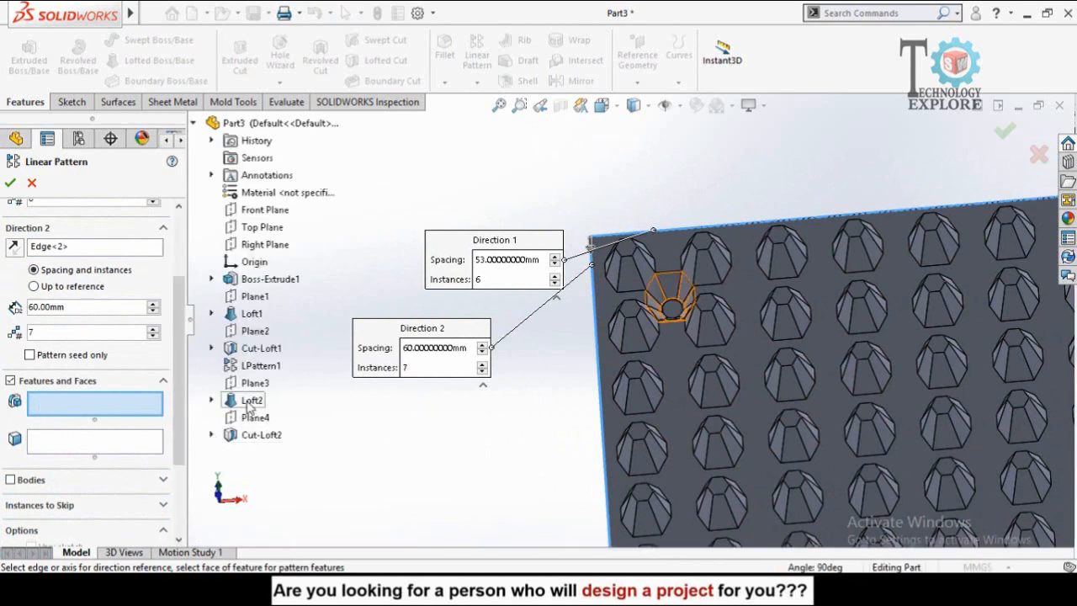
click(250, 402)
click(262, 435)
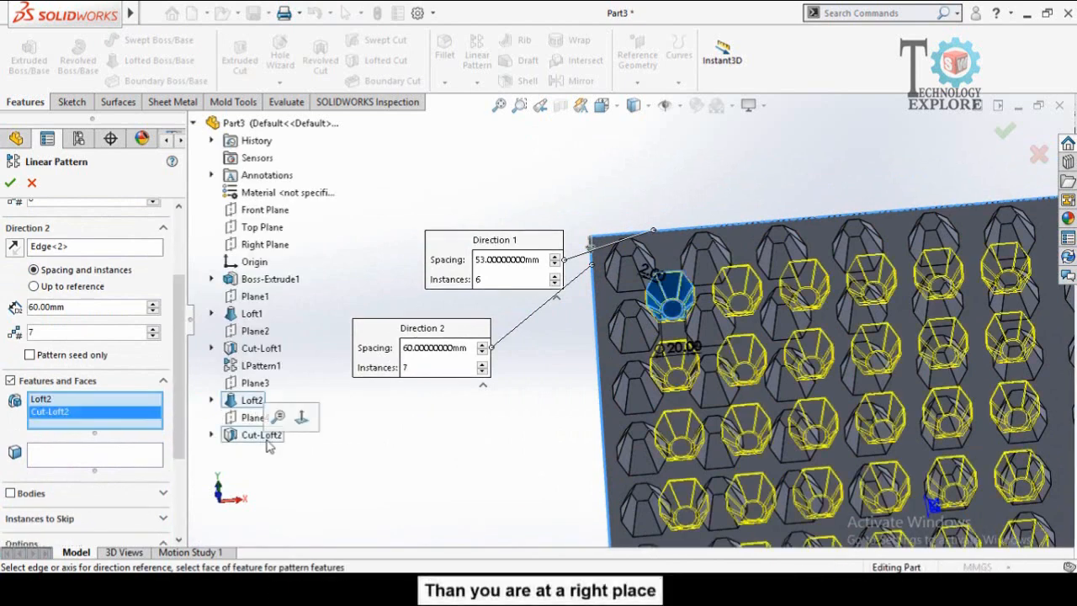
middle_drag(499, 452, 663, 410)
scroll(660, 276, down, 2)
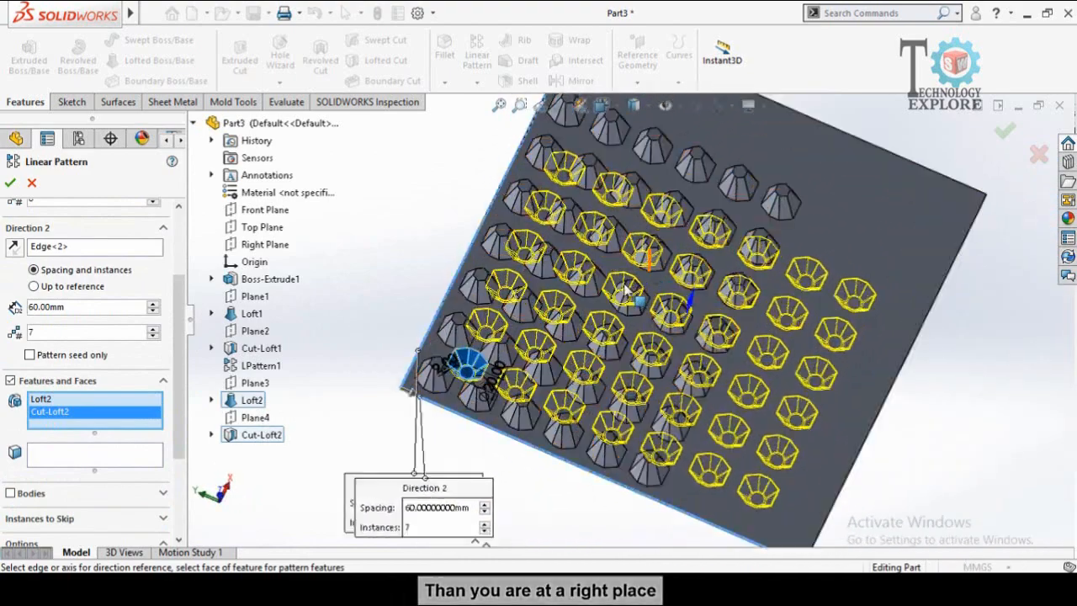
Step: Set the Direction 1 spacing to 60 mm and Direction 2 to 53 mm spacing with 5 instances, and accept the pattern
drag(177, 393, 176, 307)
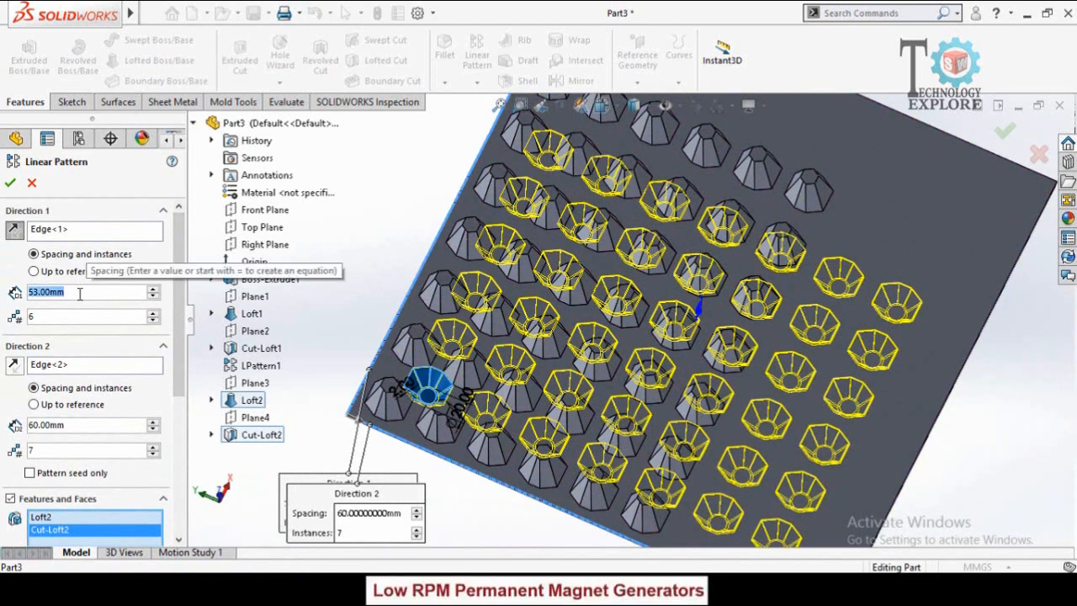
text(60)
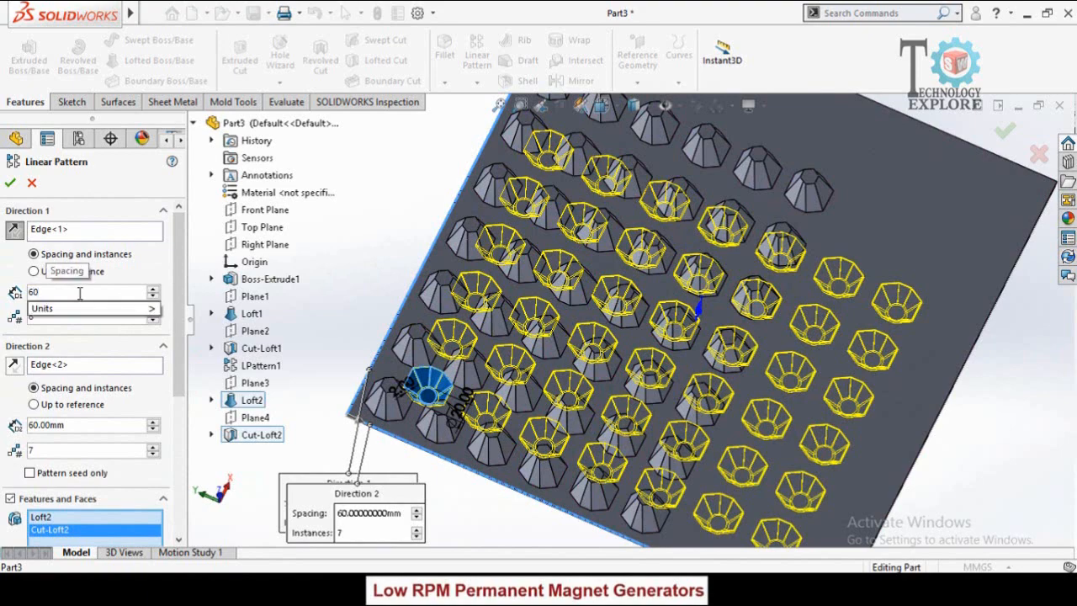
key(Return)
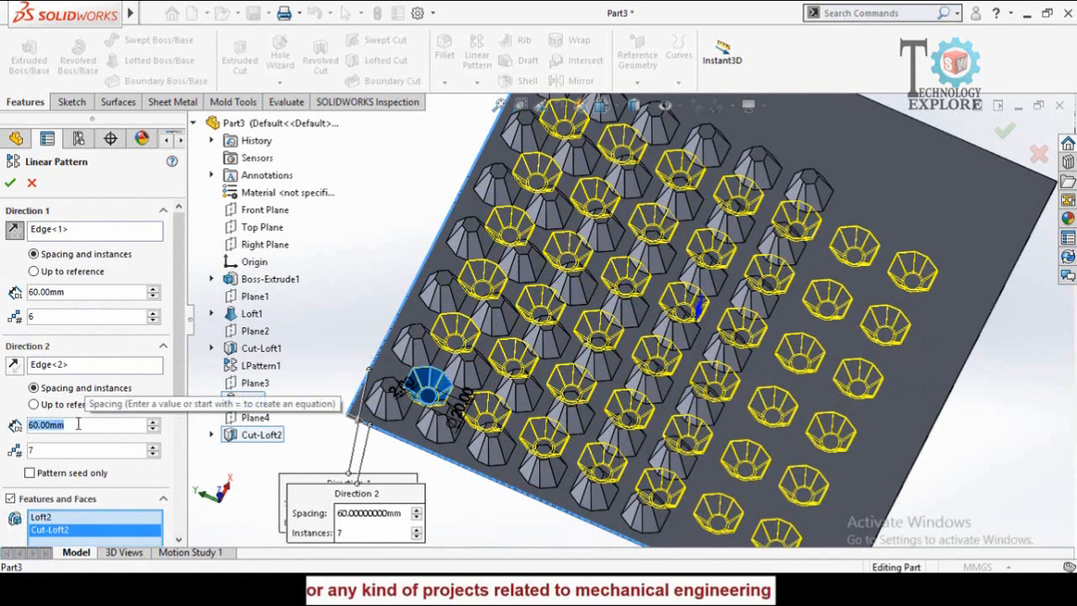
text(53)
key(Return)
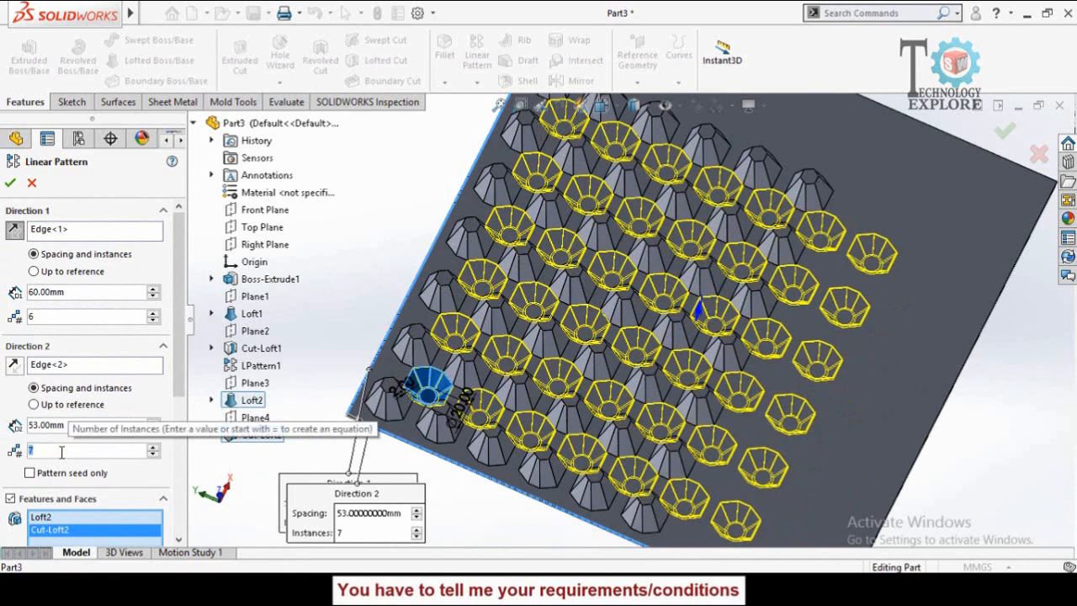
text(5)
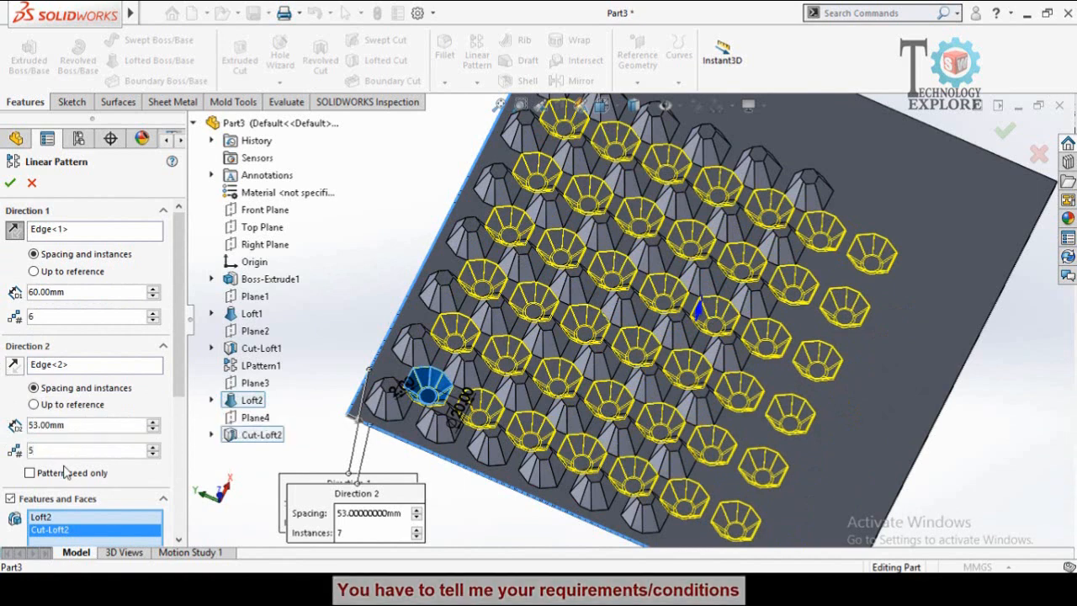
key(Return)
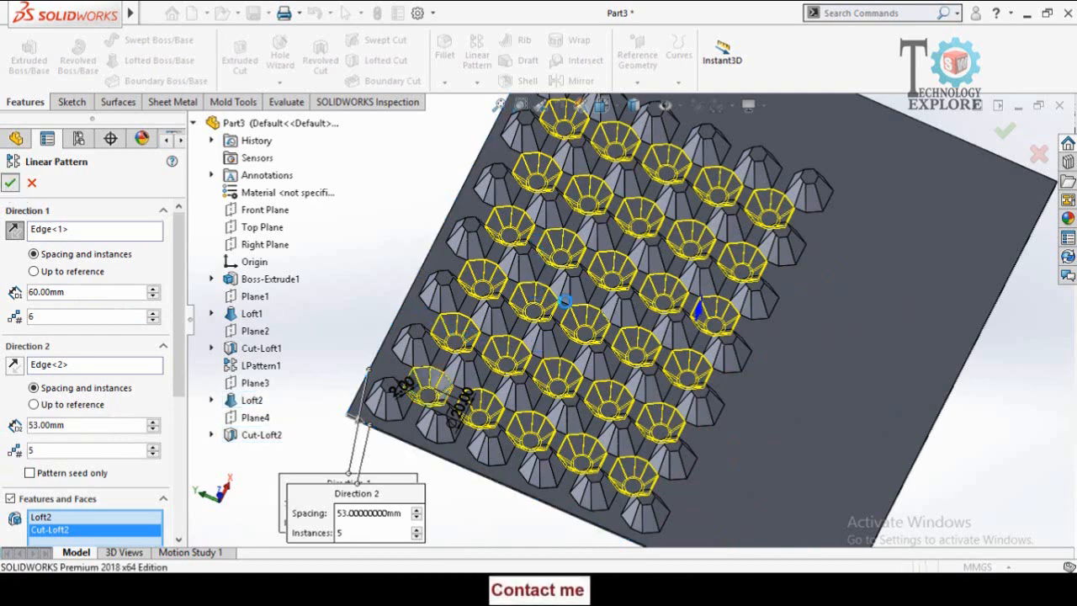
Step: Start a new sketch on the flat face of the plate around the patterned lofts
scroll(563, 305, up, 3)
middle_drag(440, 365, 511, 442)
scroll(573, 335, down, 3)
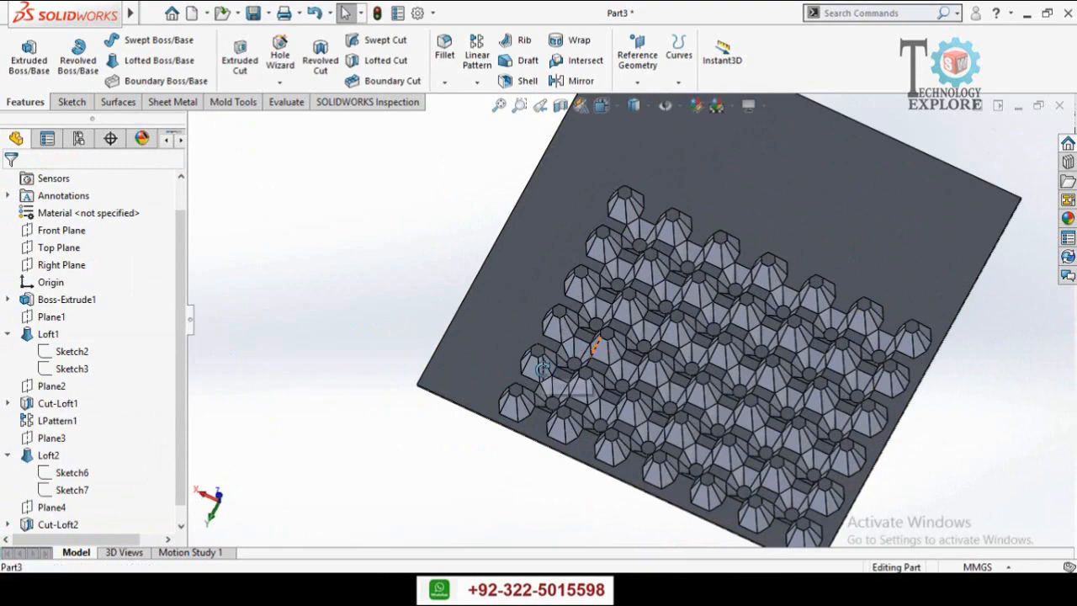
middle_drag(542, 369, 530, 339)
click(521, 304)
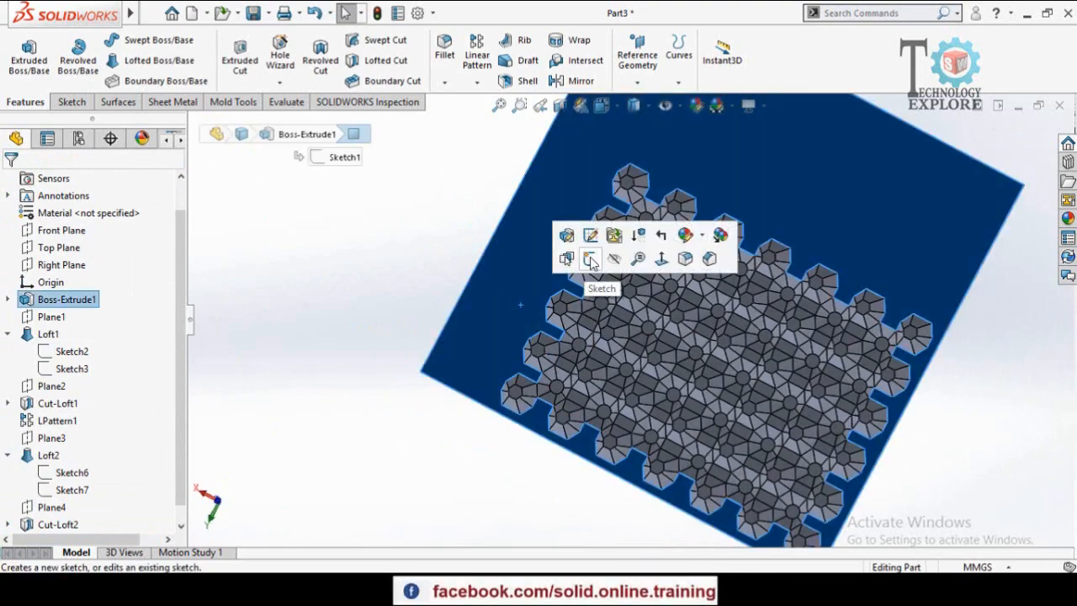
click(589, 259)
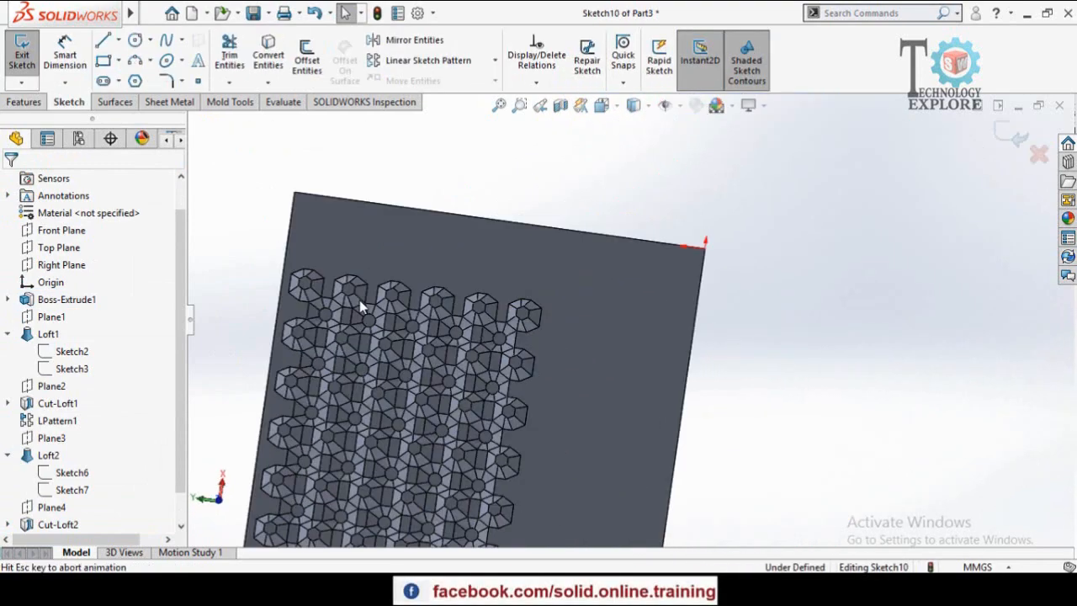
scroll(543, 160, down, 3)
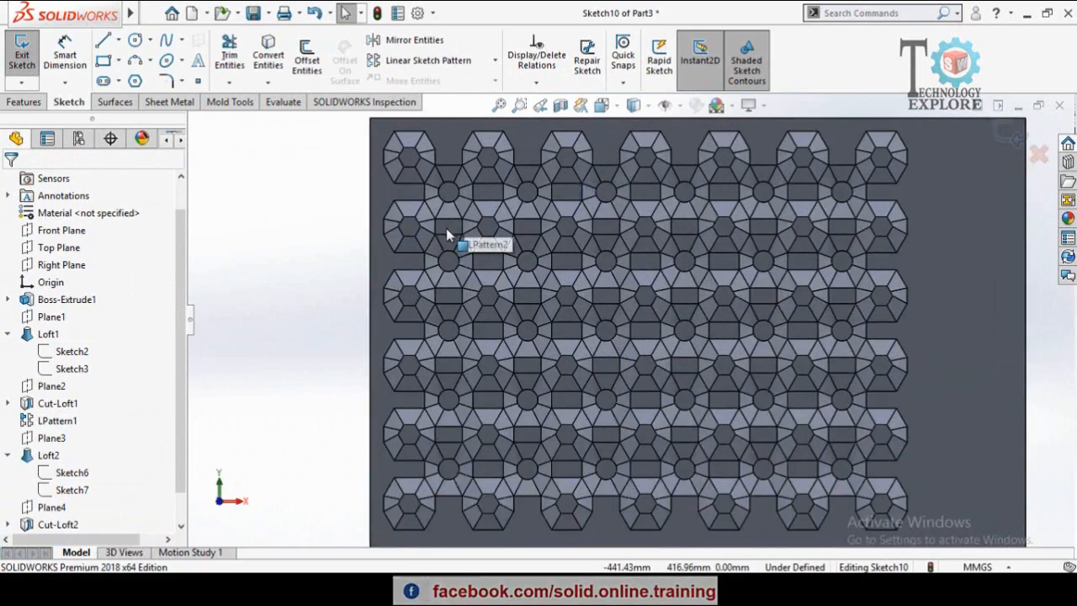
scroll(446, 228, up, 1)
Step: Sketch a corner rectangle about 360 by 265 mm between the end faces of the upper-left and lower-right lofts of the pattern
click(103, 61)
scroll(473, 211, down, 3)
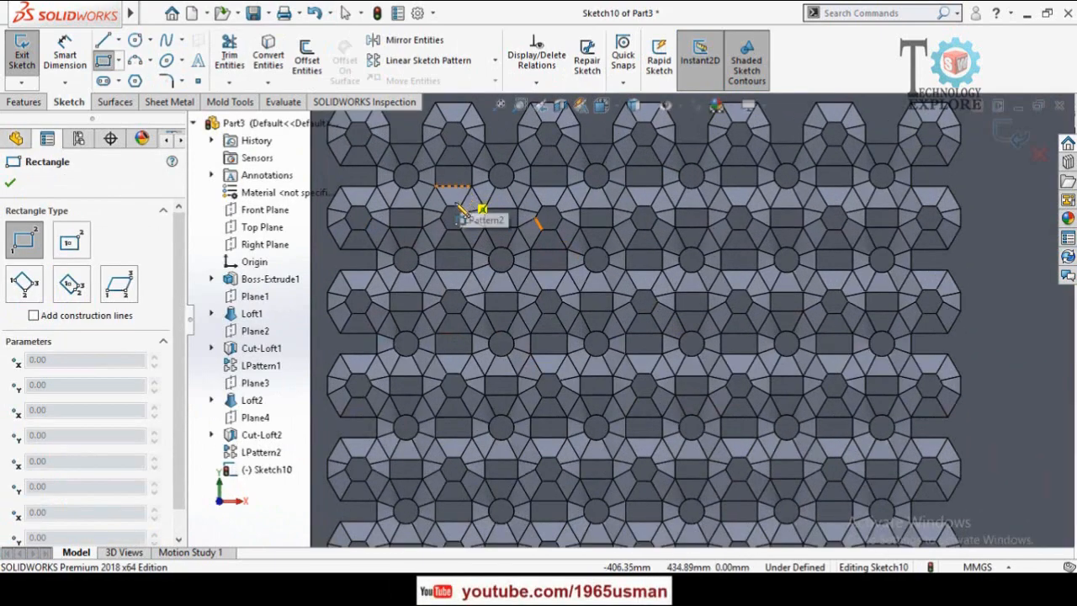
scroll(473, 221, up, 3)
scroll(459, 217, down, 2)
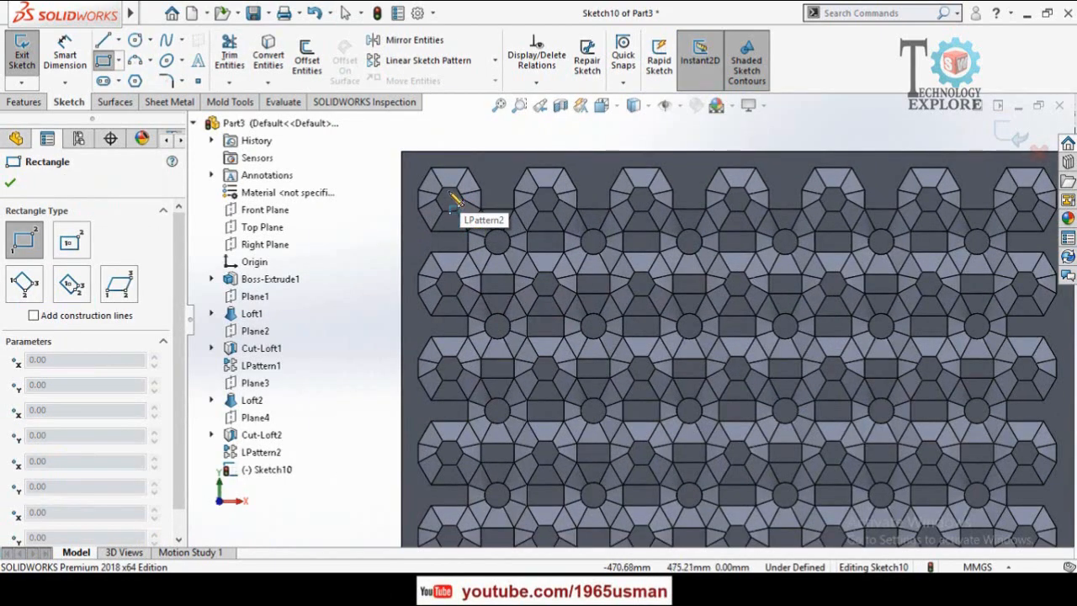
scroll(465, 217, down, 3)
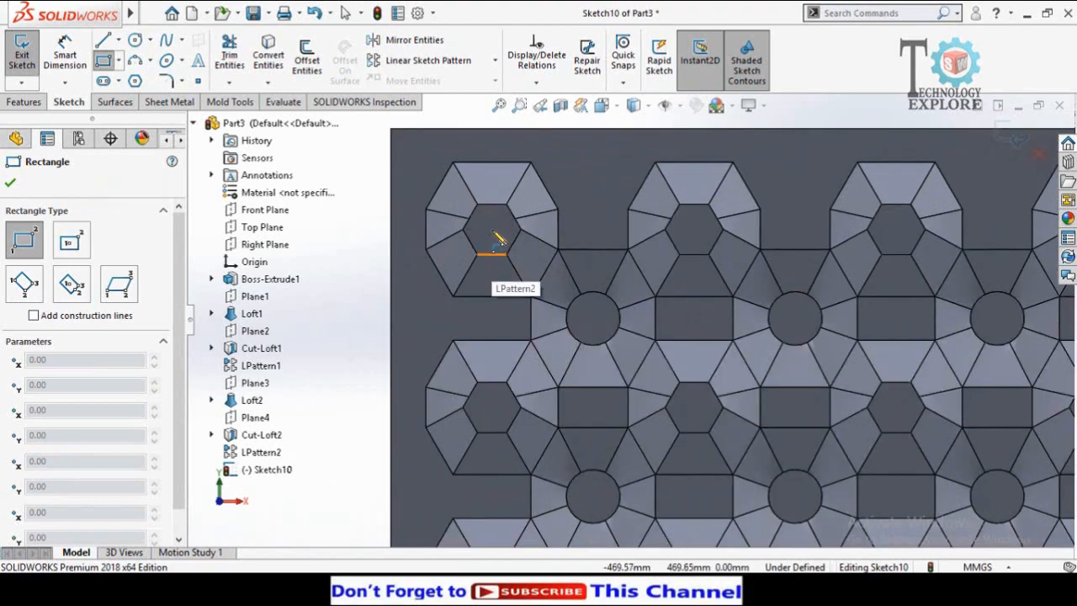
click(492, 235)
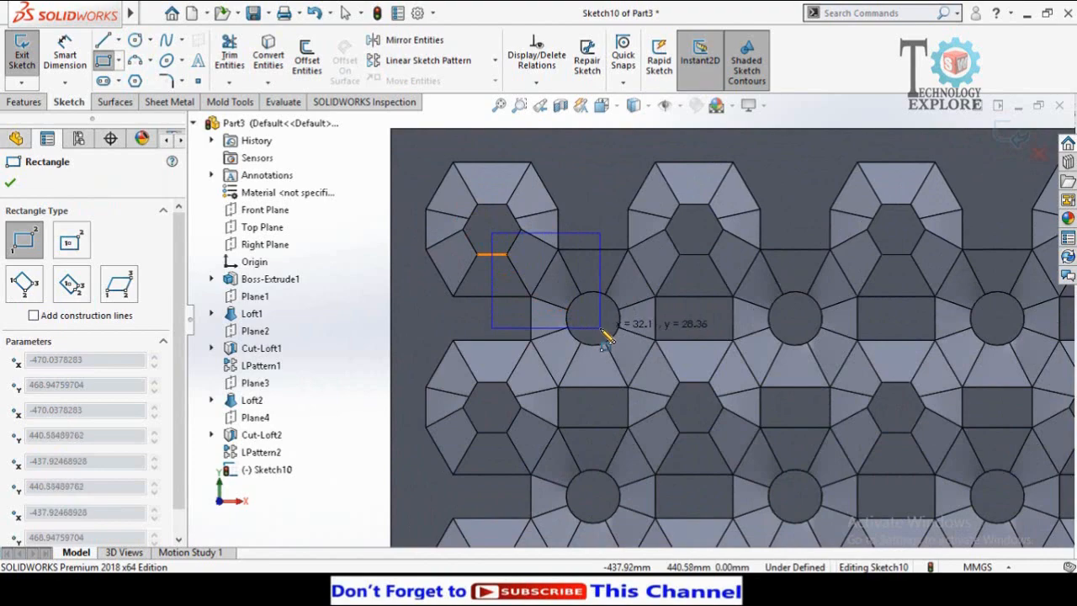
scroll(600, 328, up, 5)
scroll(870, 420, up, 4)
scroll(723, 372, down, 5)
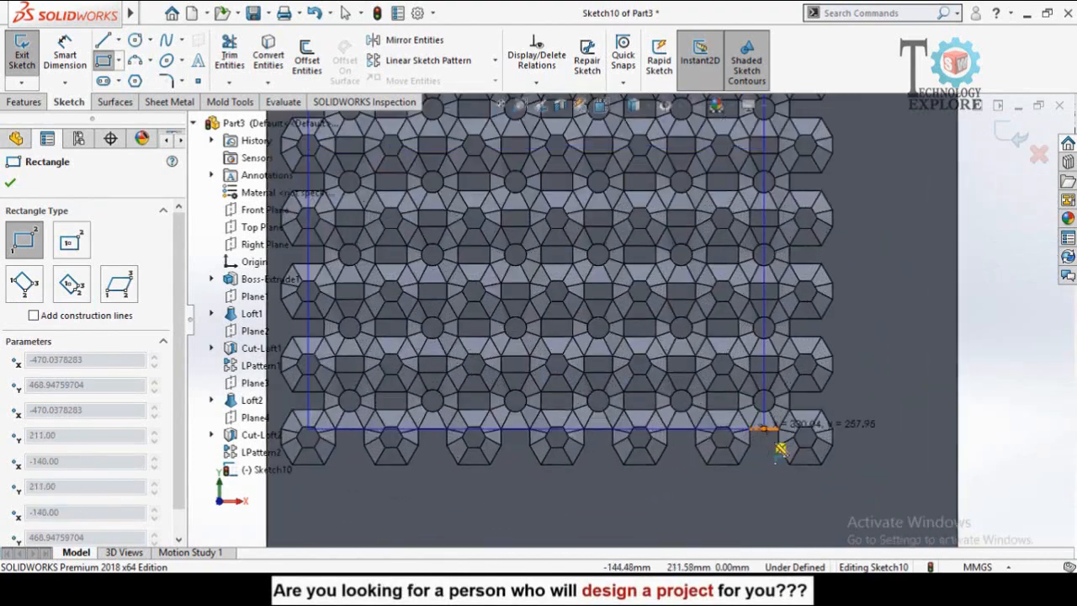
scroll(787, 450, down, 4)
click(775, 387)
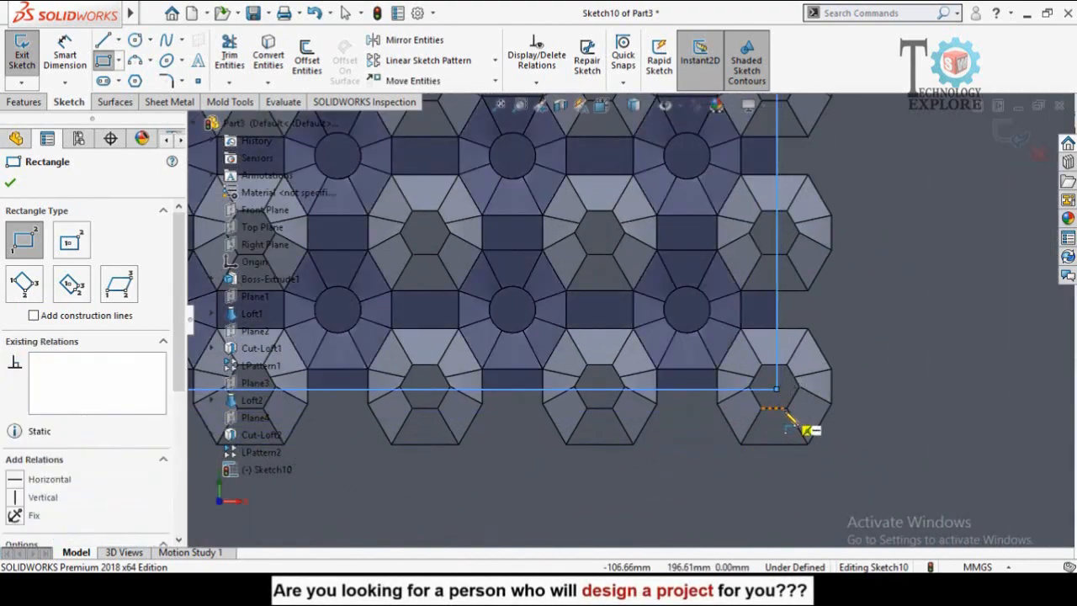
scroll(791, 421, down, 5)
key(Escape)
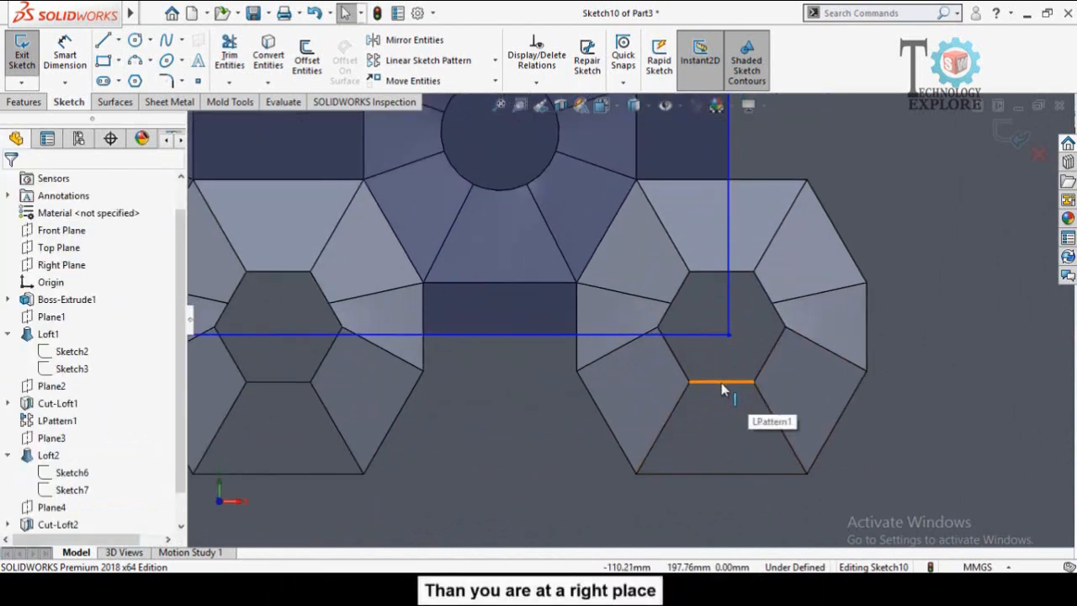
Step: Align the rectangle's lower-right corner vertically with the midpoint of the hexagonal end face's lower edge and horizontally with its side vertex
click(720, 383)
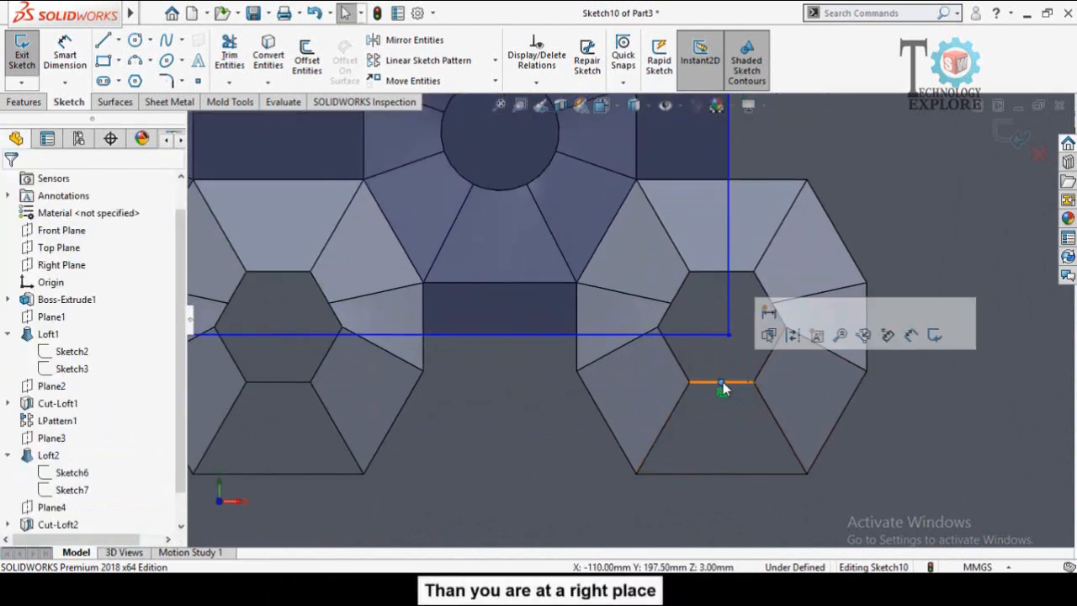
ctrl+click(728, 335)
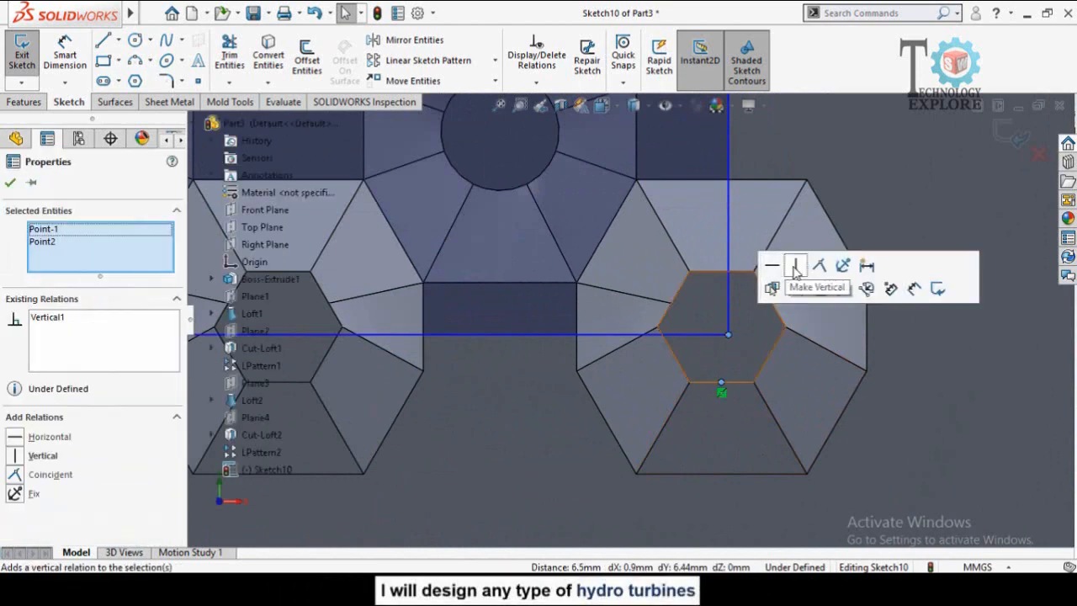
click(793, 267)
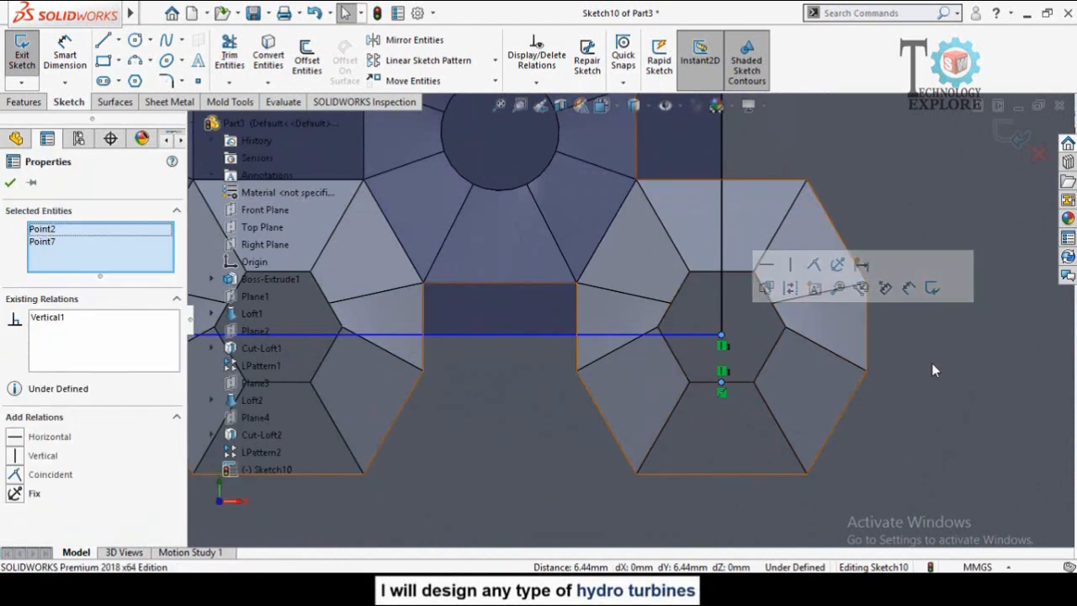
click(932, 363)
click(721, 334)
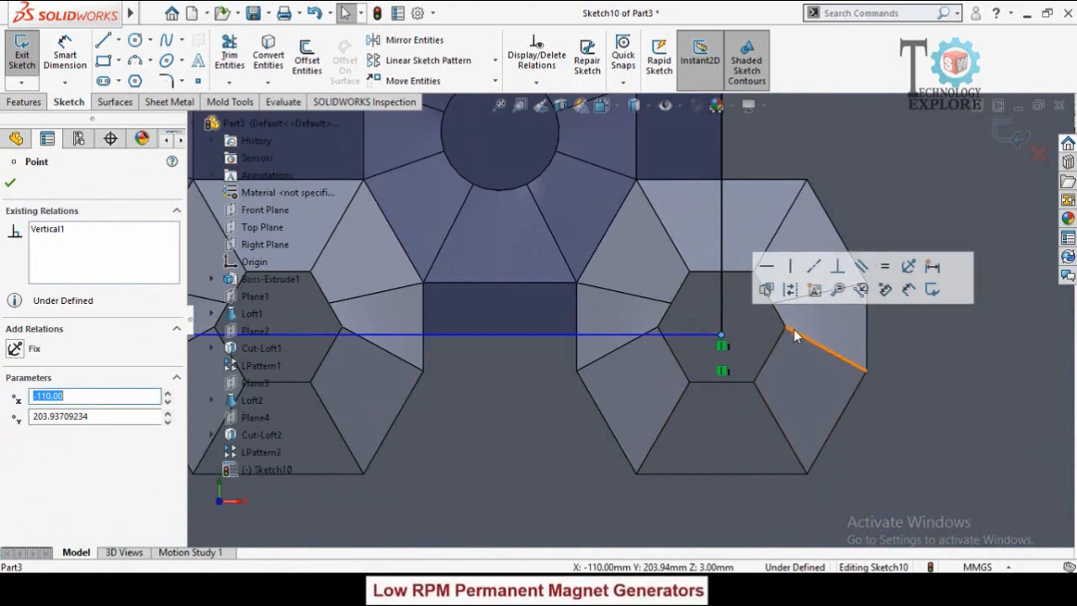
ctrl+click(783, 327)
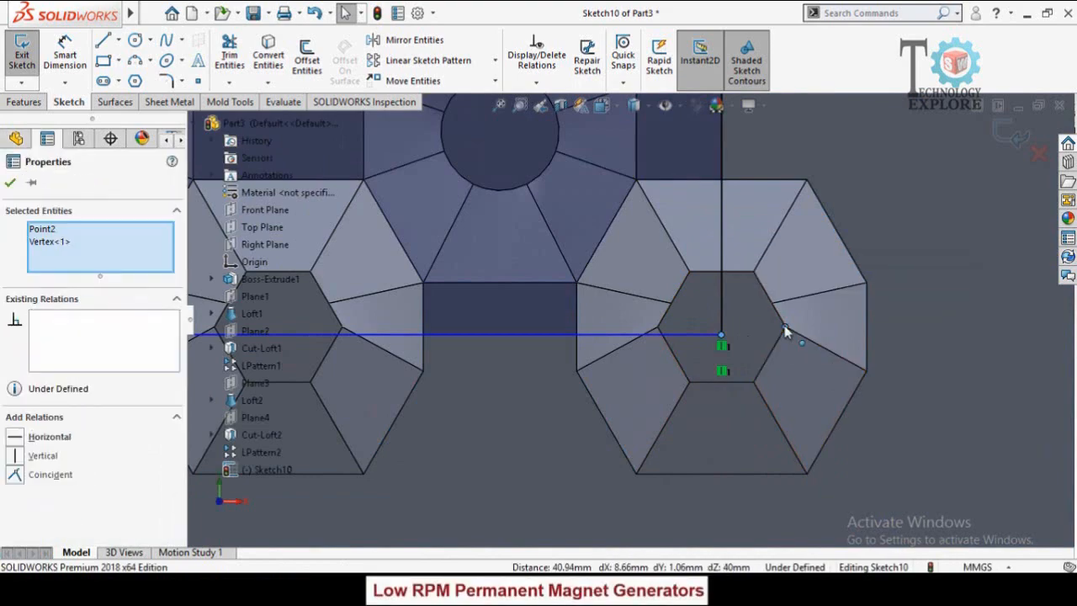
click(826, 255)
Step: Align the rectangle's upper-left corner horizontally with the side vertex of the upper-left loft's hexagonal end face
scroll(732, 383, up, 5)
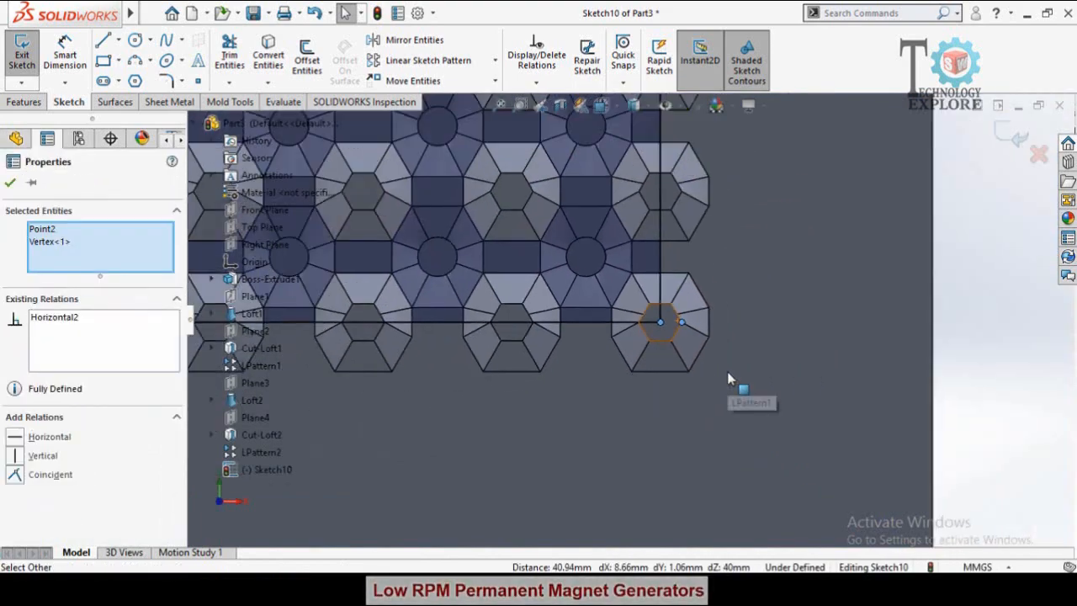
scroll(730, 380, up, 5)
scroll(577, 248, down, 3)
scroll(538, 232, down, 4)
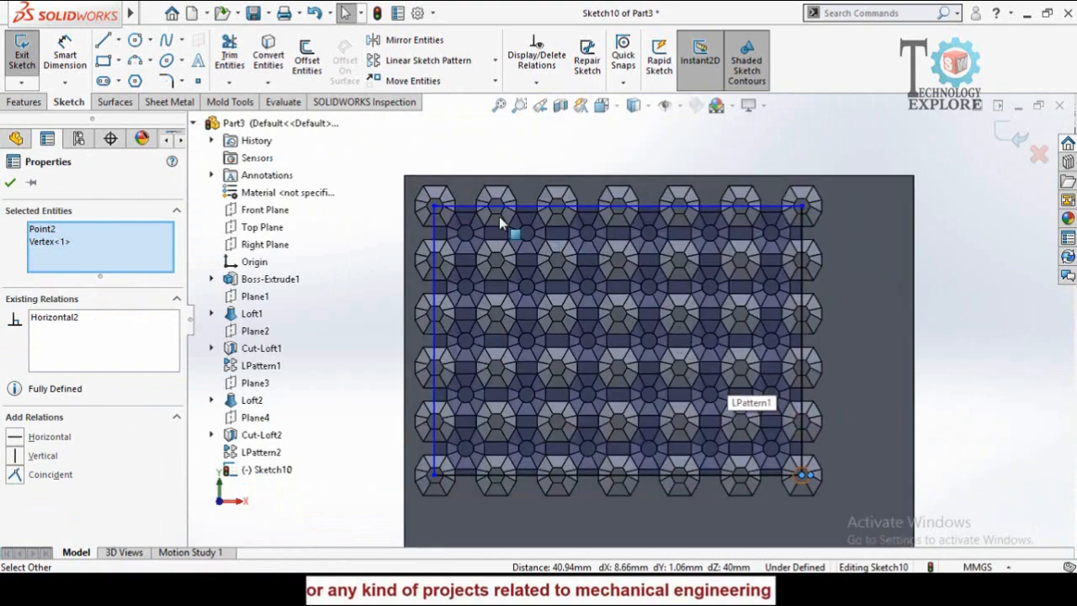
scroll(429, 165, down, 4)
scroll(471, 303, down, 1)
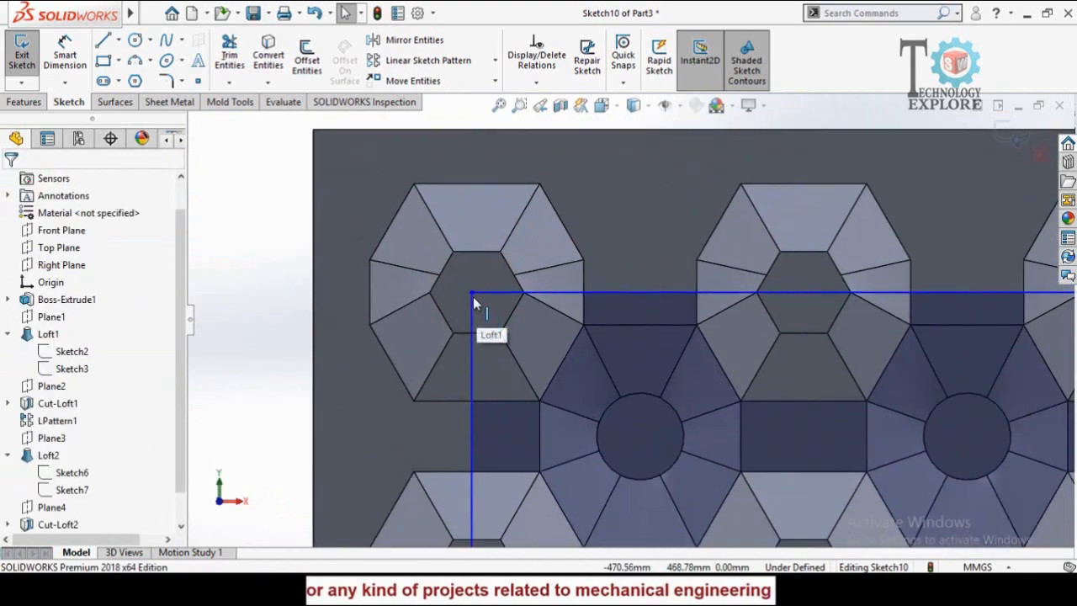
click(471, 292)
ctrl+click(430, 293)
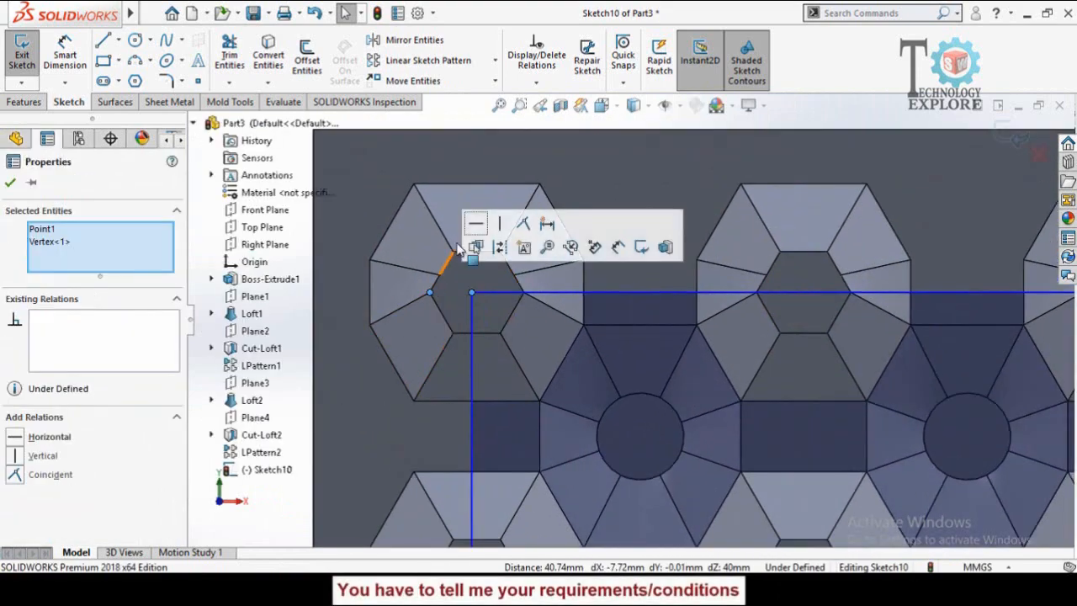
click(475, 225)
drag(469, 291, 471, 282)
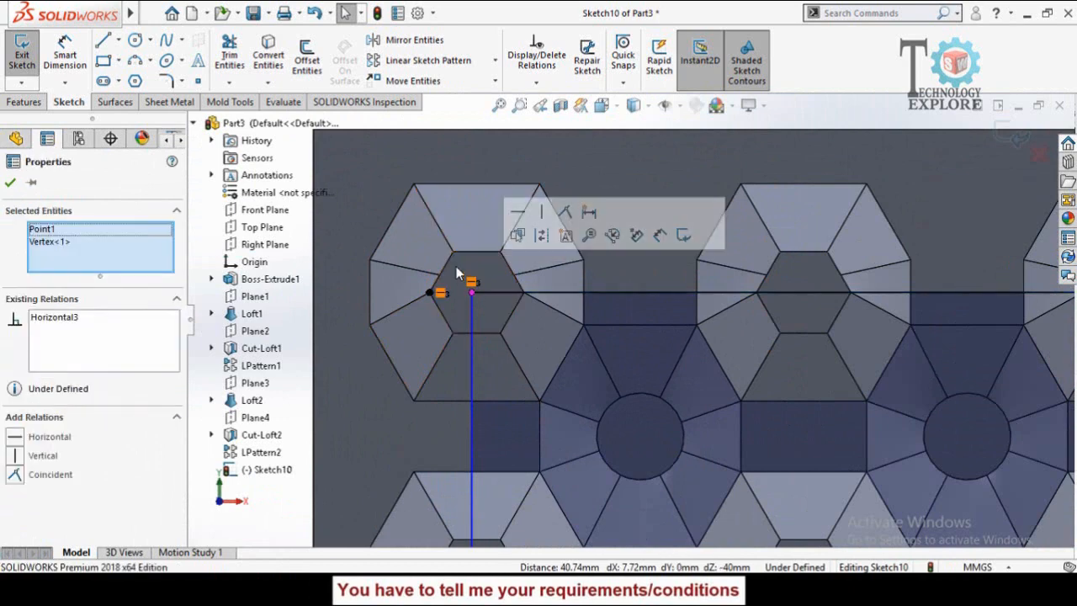
Step: Align the rectangle's upper-left corner vertically with the midpoint of the upper edge of that hexagonal end face
click(457, 273)
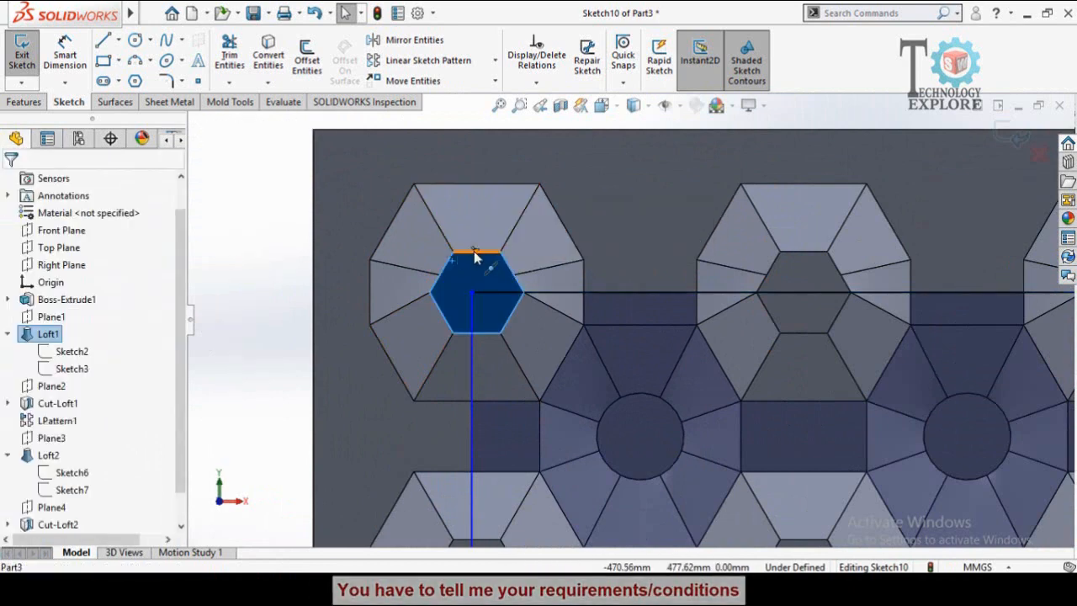
click(477, 250)
ctrl+click(471, 292)
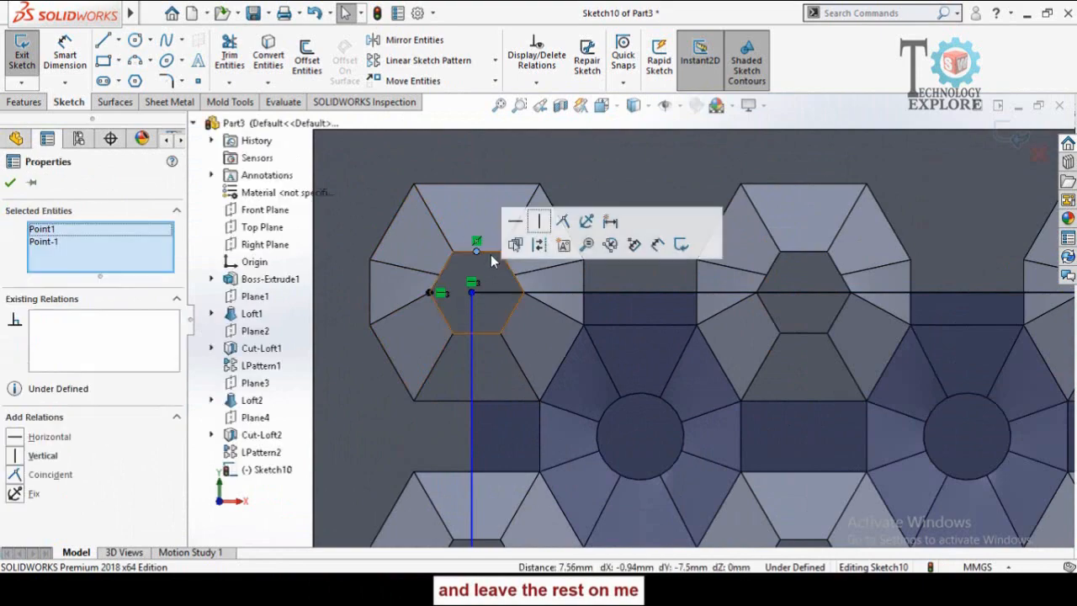
click(538, 222)
scroll(487, 379, up, 5)
scroll(596, 432, up, 7)
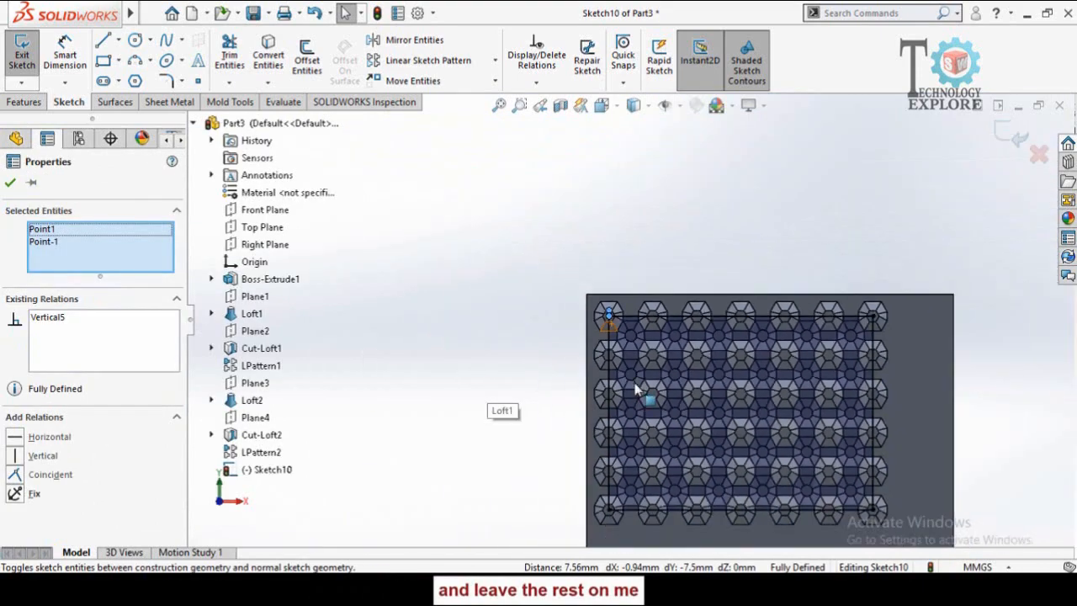
Step: Sketch a larger corner rectangle enclosing the whole loft pattern and extending past the plate's upper and left edges
scroll(718, 441, down, 3)
click(360, 317)
key(z)
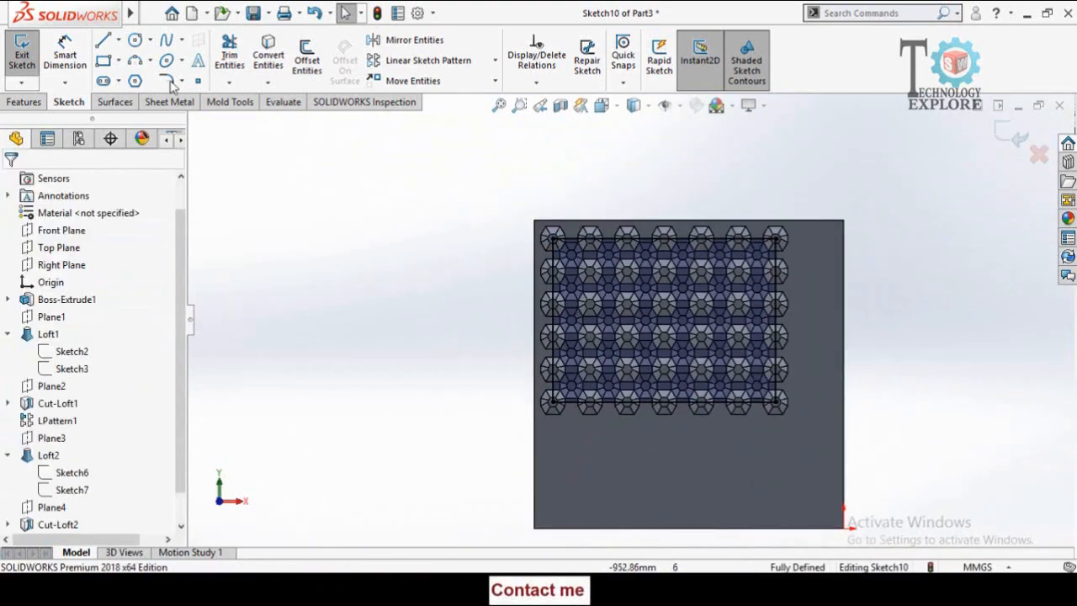
click(104, 60)
scroll(679, 319, down, 1)
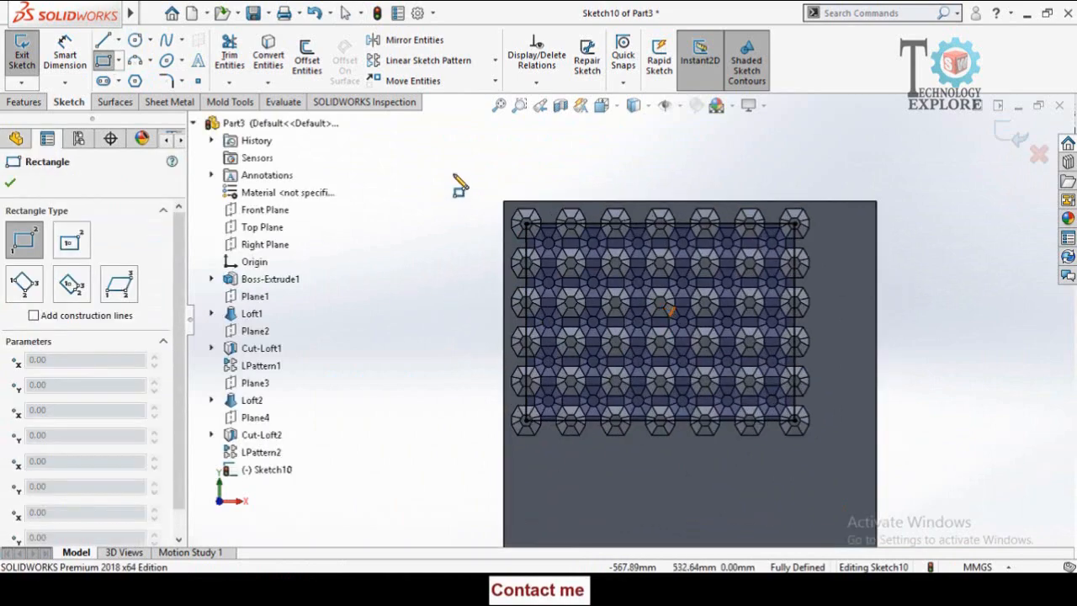
click(452, 175)
click(842, 454)
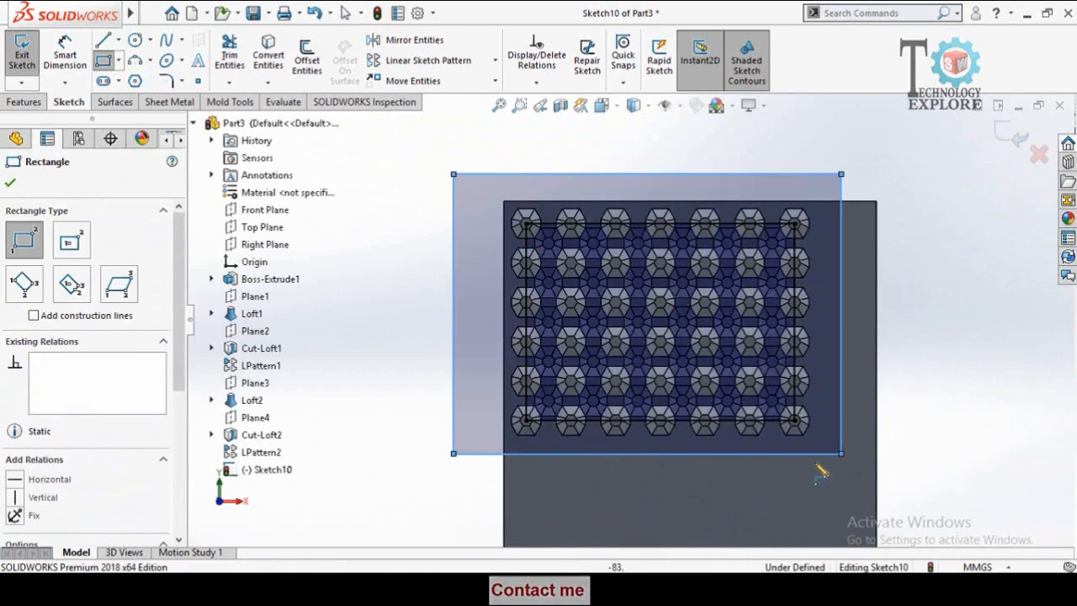
key(Escape)
middle_drag(824, 476, 711, 425)
scroll(420, 362, down, 1)
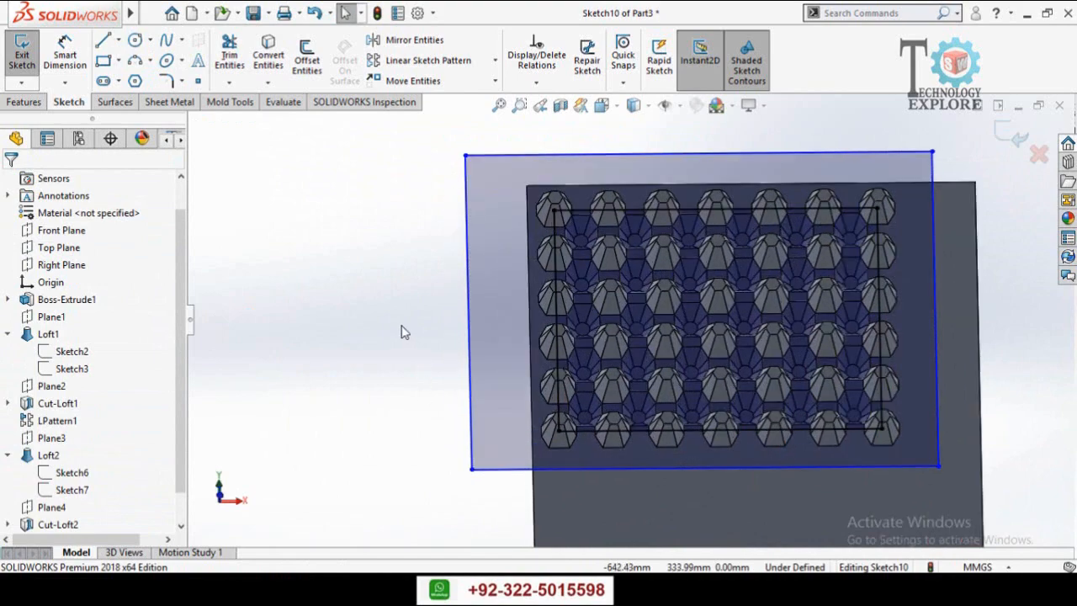
Step: Cut-extrude the region between the two rectangles 95 mm blind, upward from the plate through the outer halves of the border lofts
click(23, 102)
click(239, 59)
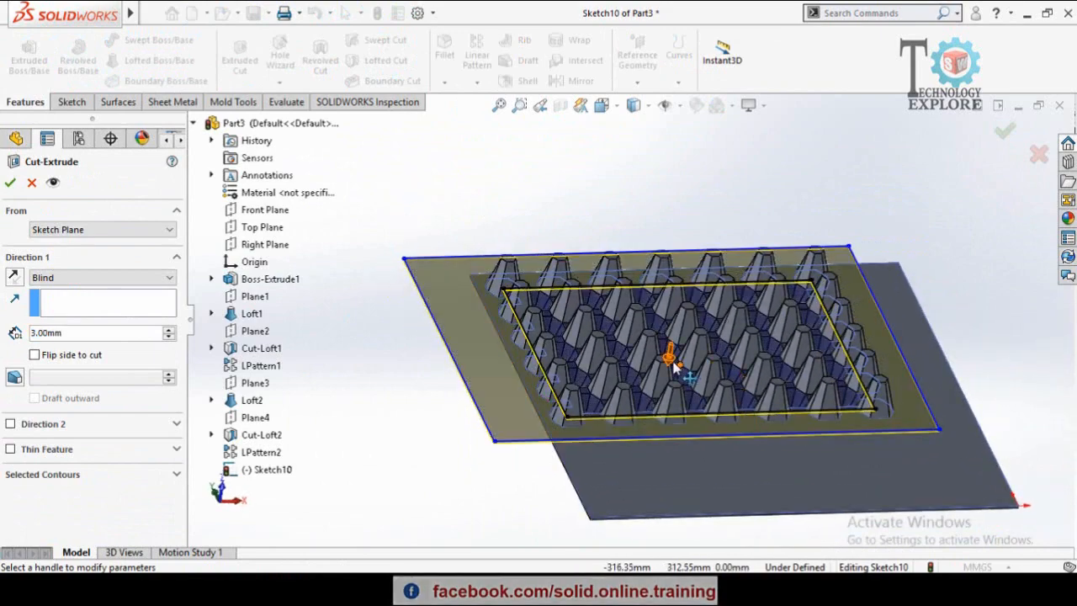
drag(673, 363, 683, 260)
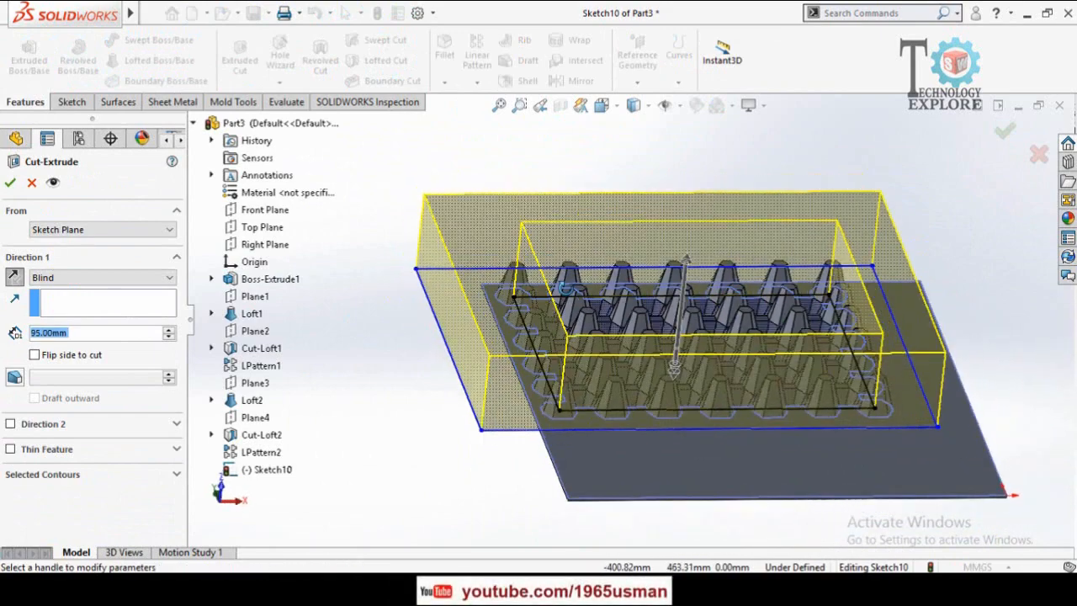
middle_drag(564, 287, 545, 391)
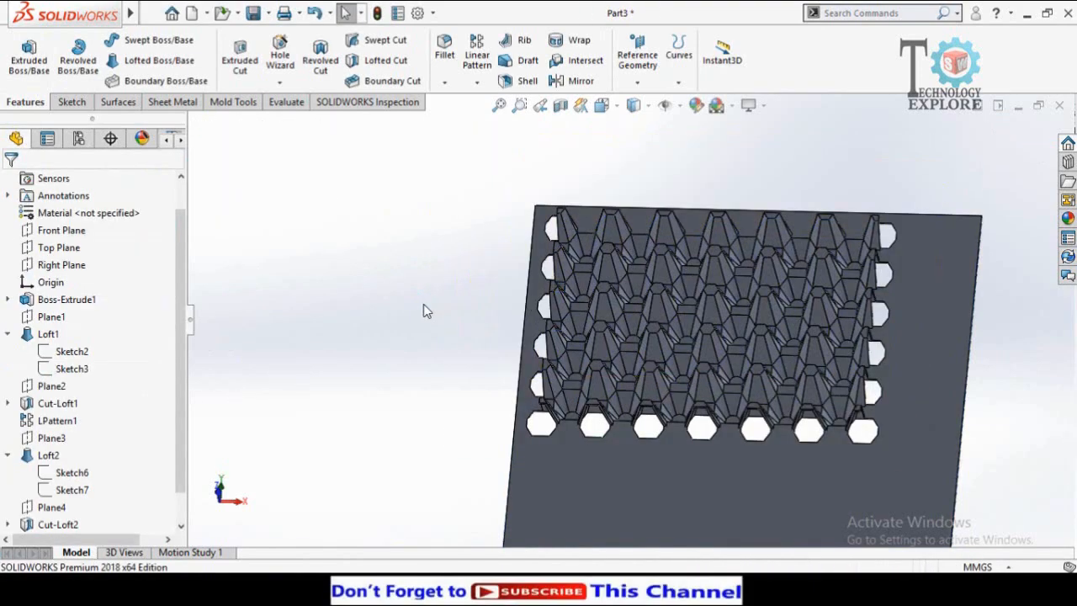
Step: Start a new sketch on the plate's flat face beside the openings left by the trimmed border lofts
middle_drag(424, 370, 645, 413)
scroll(564, 392, down, 5)
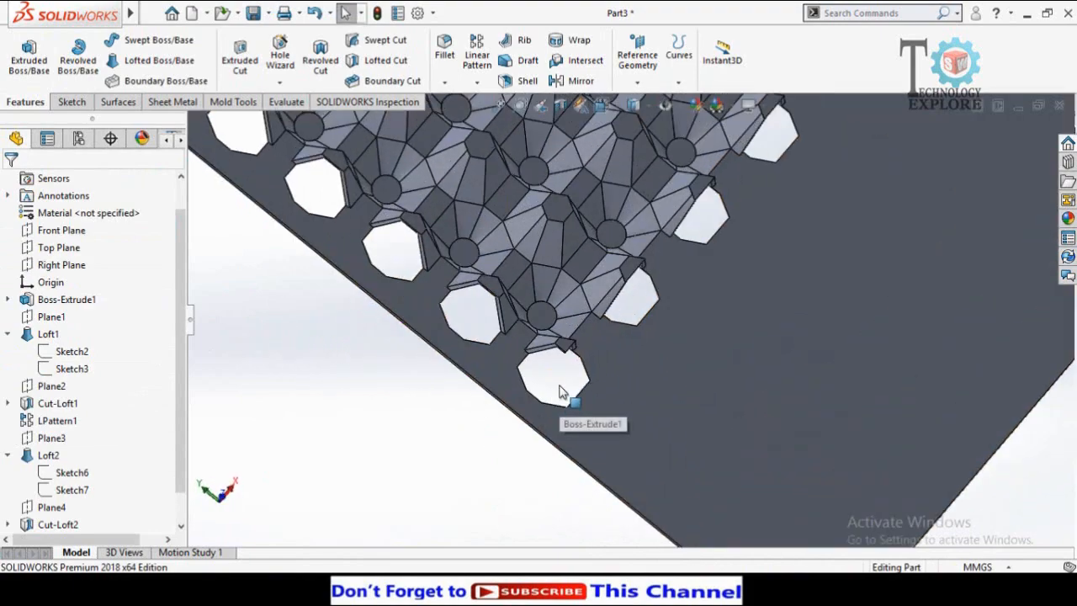
mouse_move(569, 389)
middle_down()
mouse_move(538, 365)
mouse_move(544, 356)
mouse_move(561, 393)
middle_up()
click(639, 386)
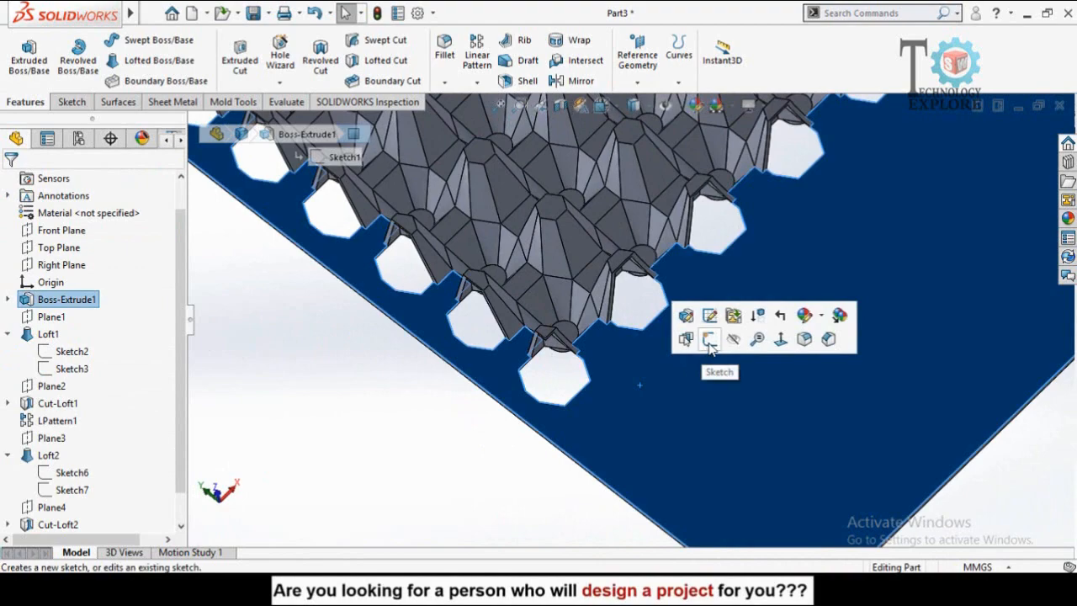
click(709, 340)
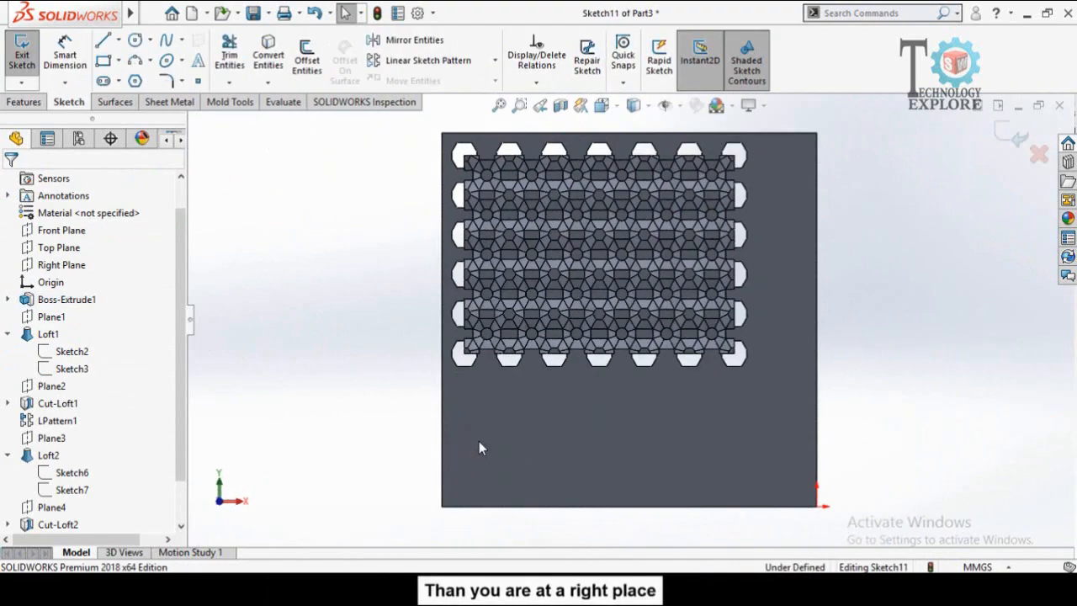
Step: Sketch a corner rectangle from the plate's upper-left corner to beyond the lower-right opening, enclosing the whole pattern
scroll(551, 68, down, 2)
scroll(558, 175, down, 2)
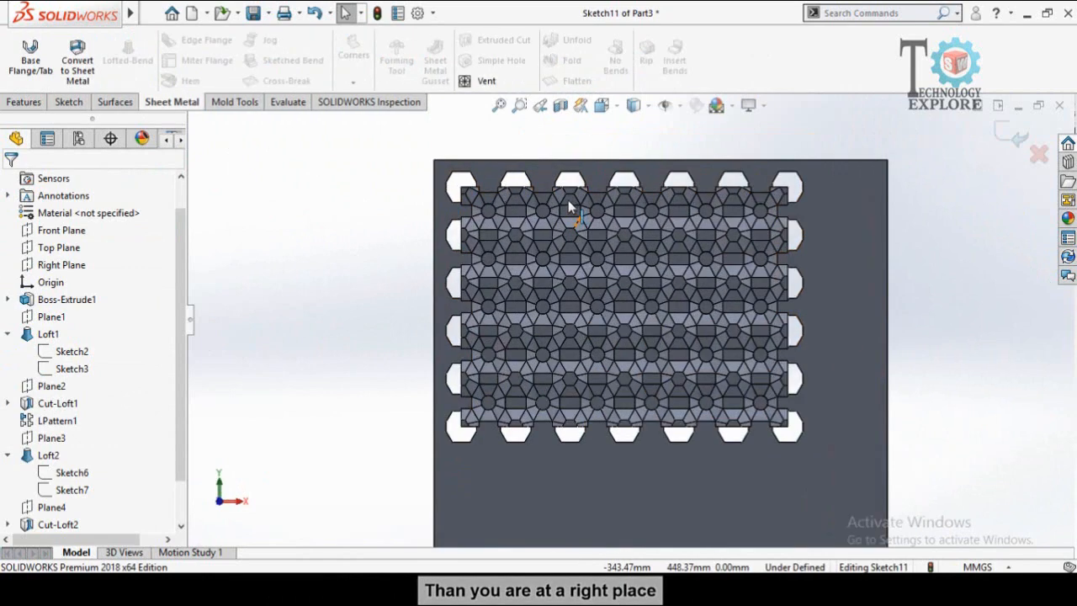
click(109, 101)
click(71, 102)
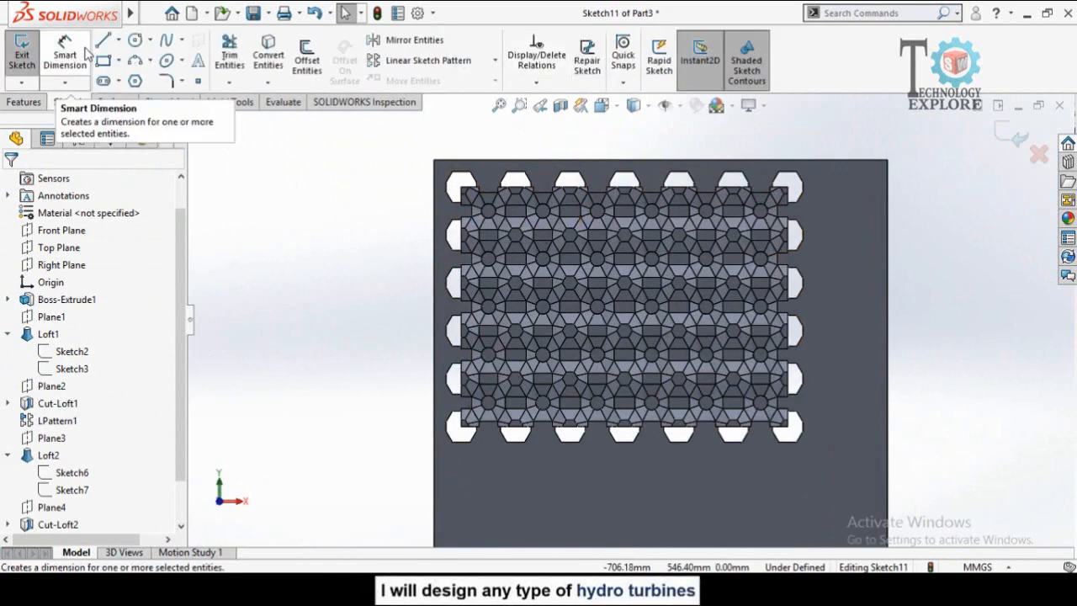
click(102, 60)
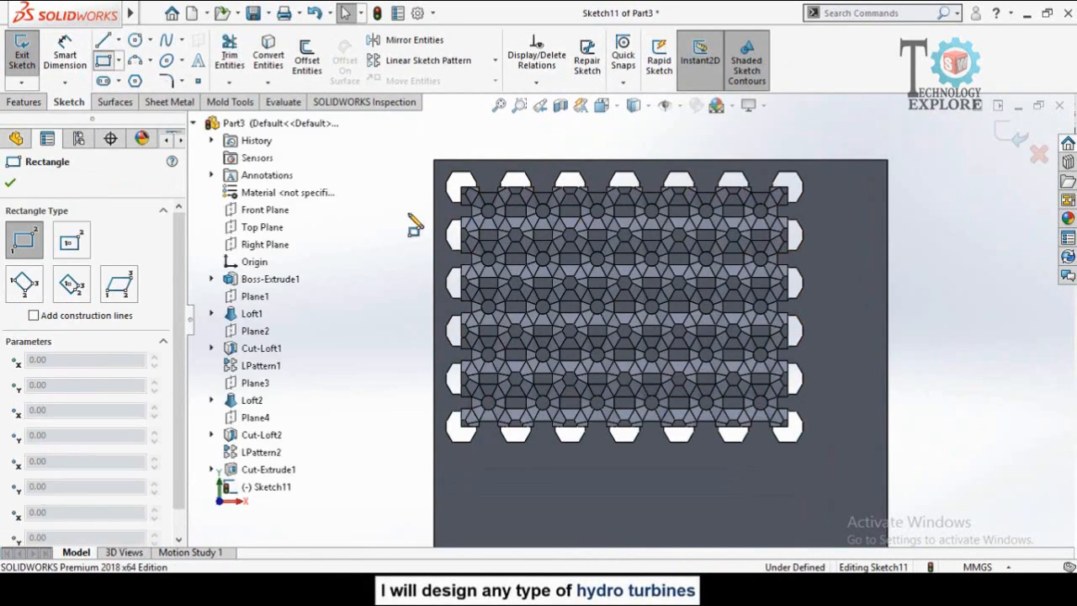
click(434, 160)
click(843, 489)
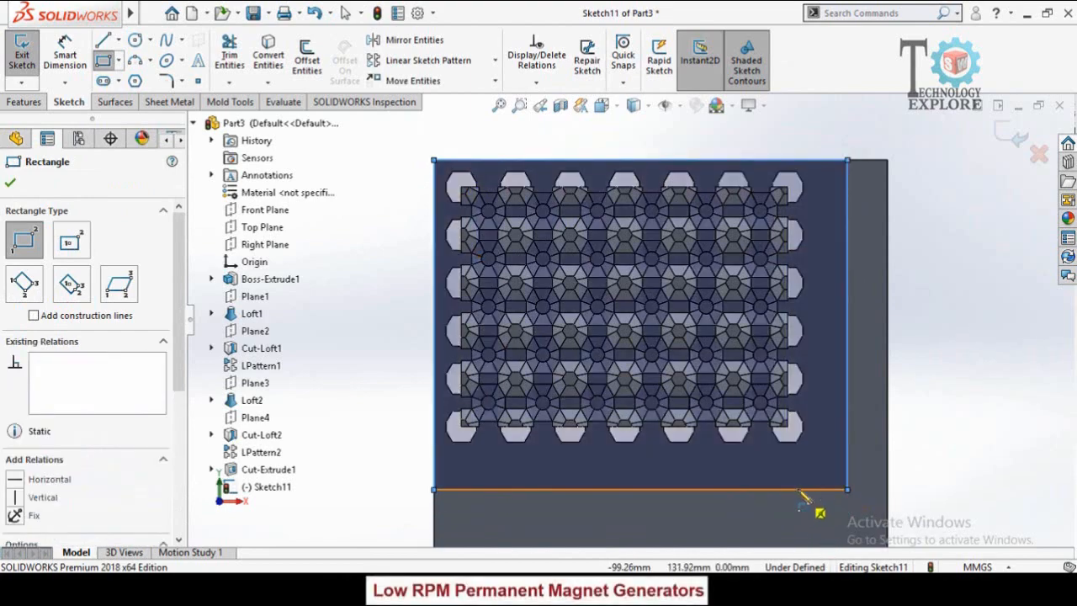
Step: Sketch an inner 360 by 265 mm rectangle between the lower-right and upper-left cut corners of the trimmed loft pattern
scroll(791, 445, up, 2)
scroll(787, 437, up, 2)
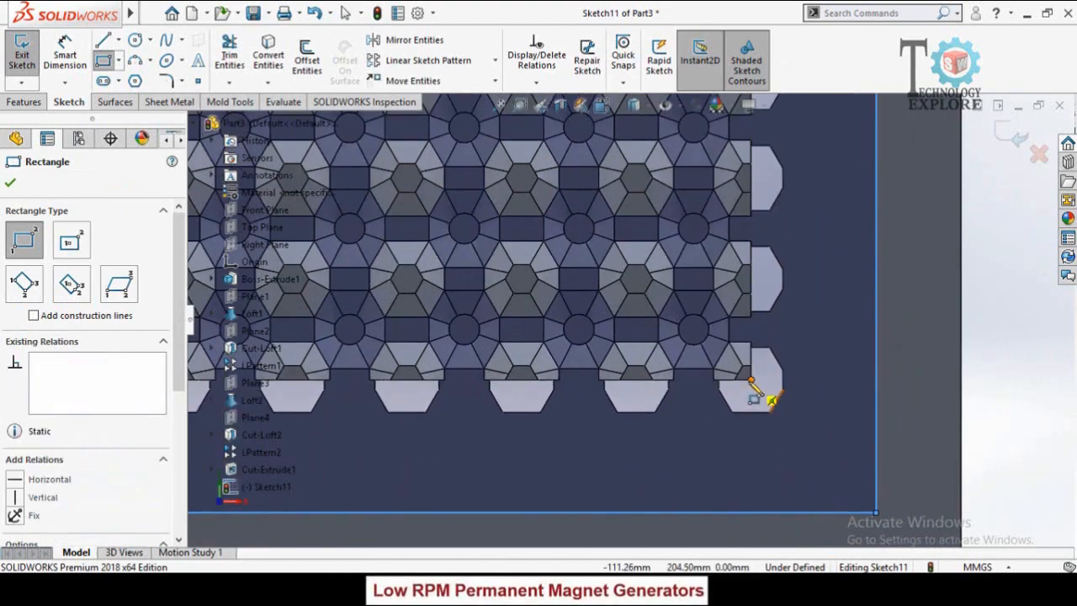
click(751, 380)
scroll(722, 410, down, 5)
scroll(692, 440, up, 3)
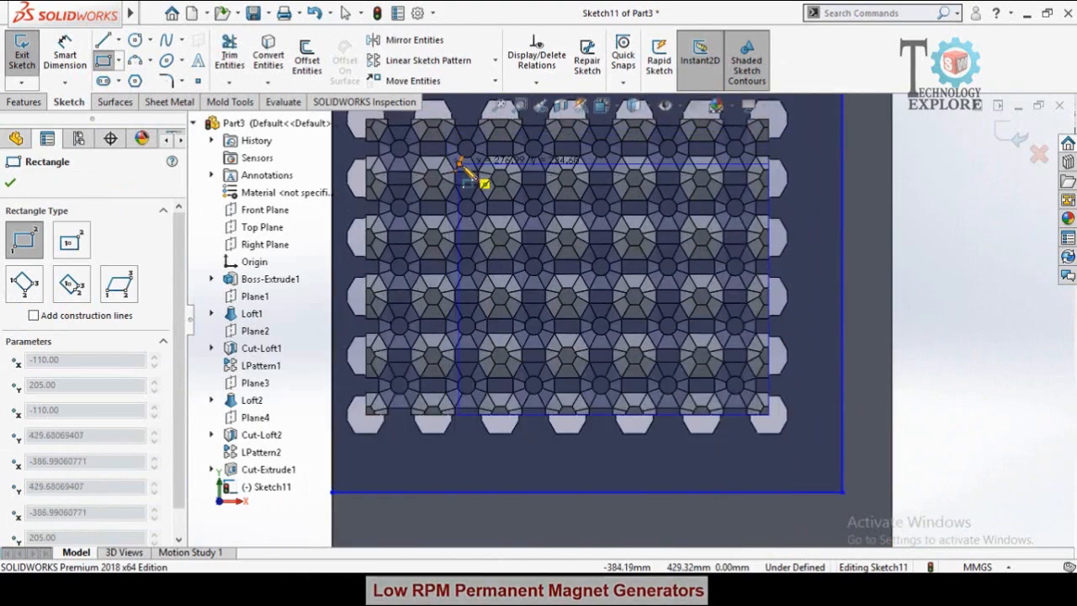
scroll(468, 173, up, 3)
scroll(421, 173, down, 4)
scroll(503, 233, up, 4)
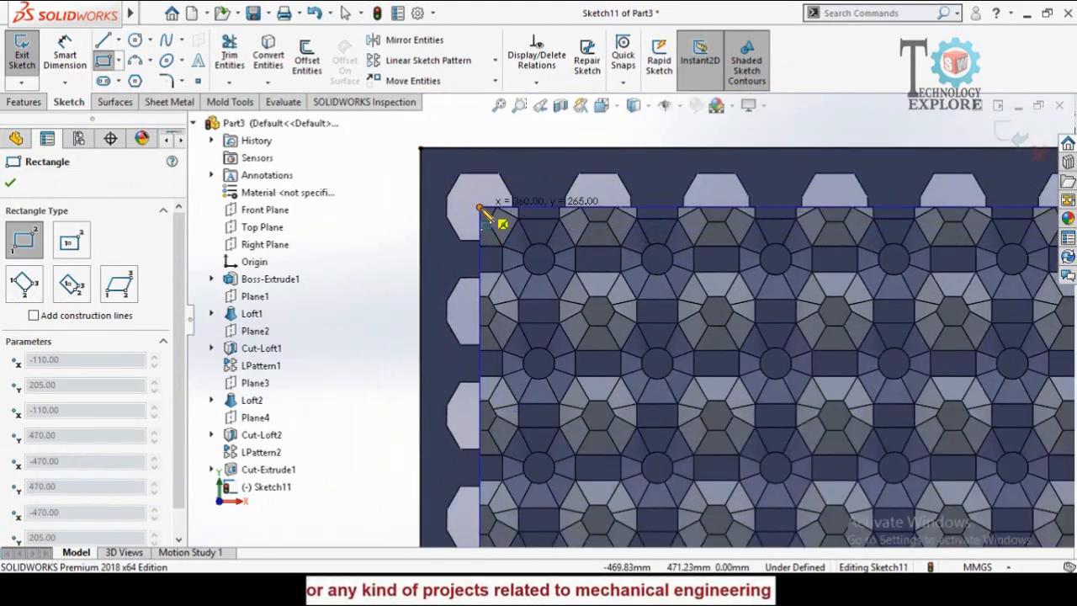
click(481, 208)
scroll(555, 311, down, 5)
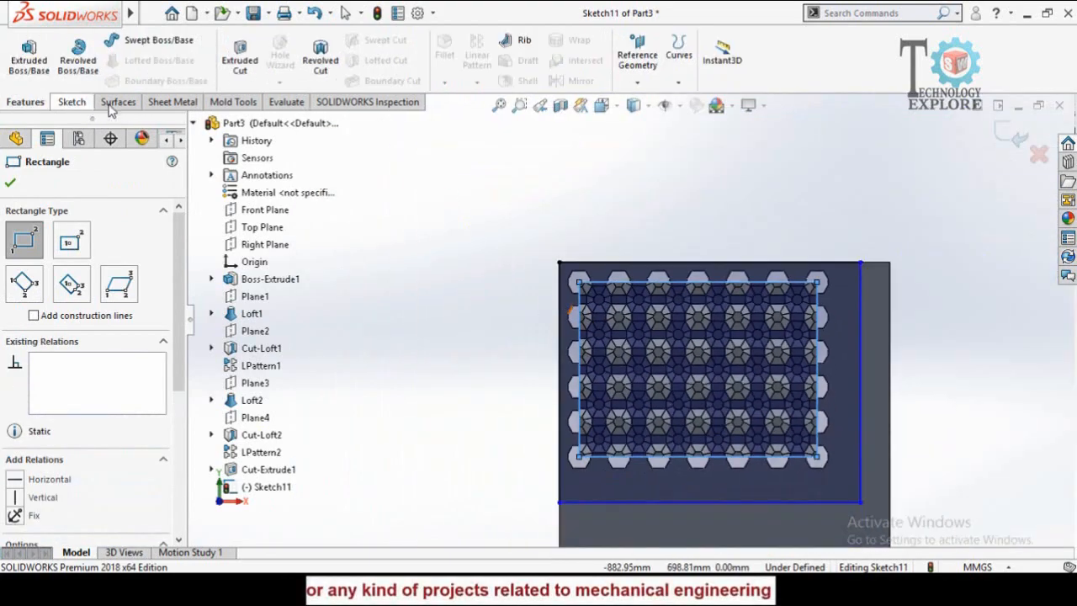
Step: Extrude the region between the rectangles as a merged boss, Up To Surface, ending at the plate's opposite face
click(29, 60)
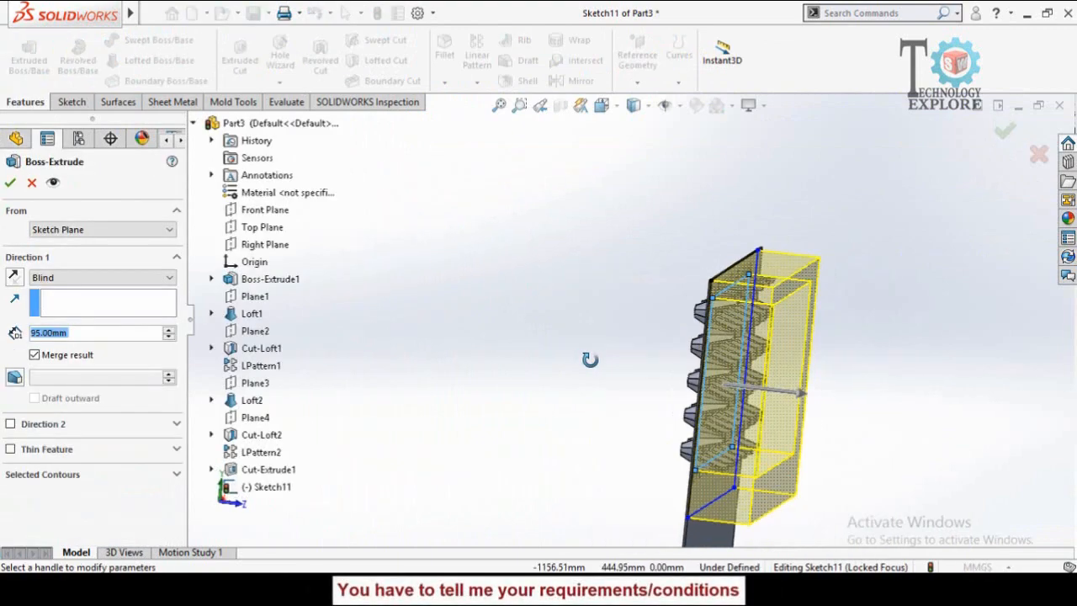
middle_drag(626, 367, 621, 517)
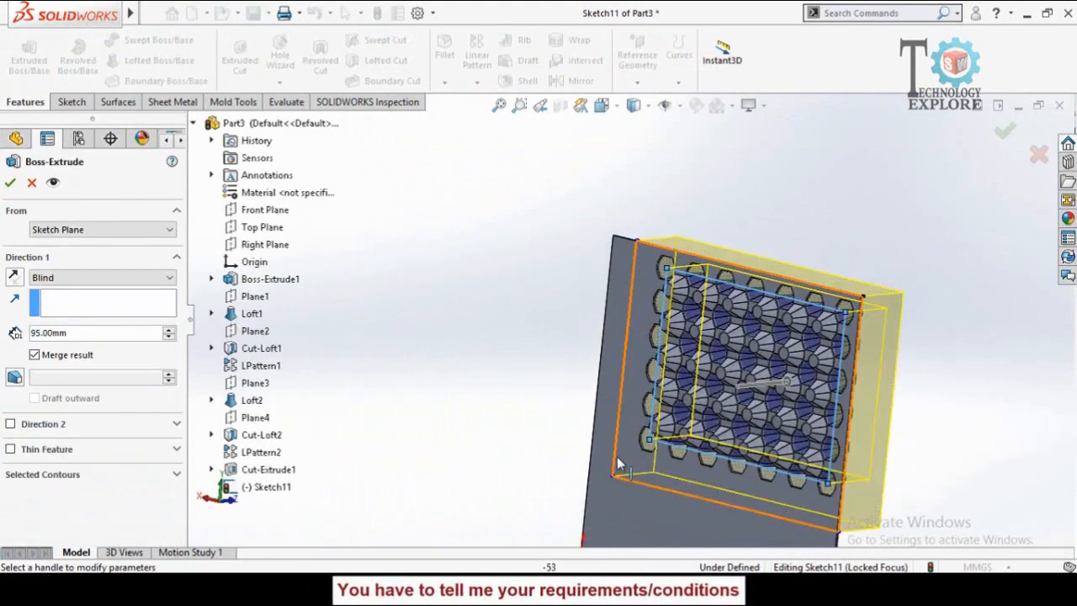
click(620, 517)
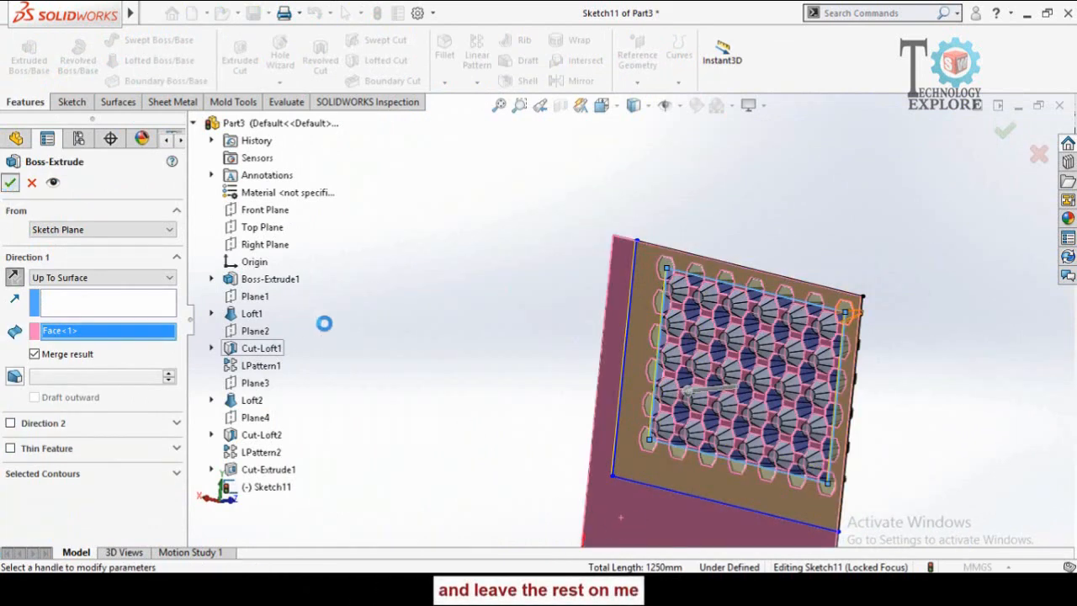
Step: Start a new sketch on the vertical cut face of the trimmed corner loft along the pattern's front edge
scroll(614, 319, up, 3)
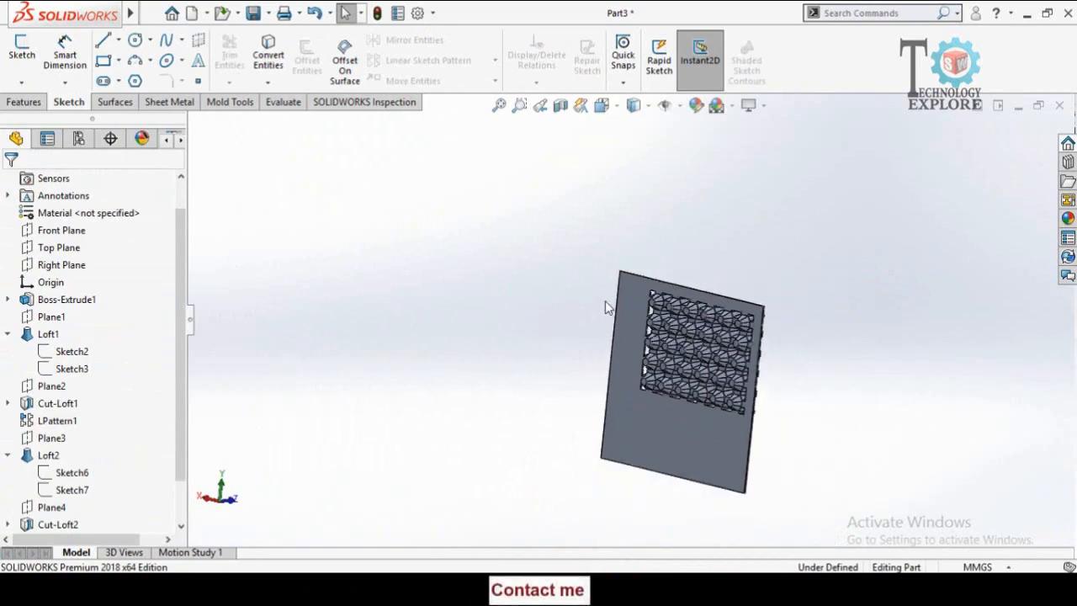
middle_drag(605, 308, 440, 463)
scroll(614, 440, down, 5)
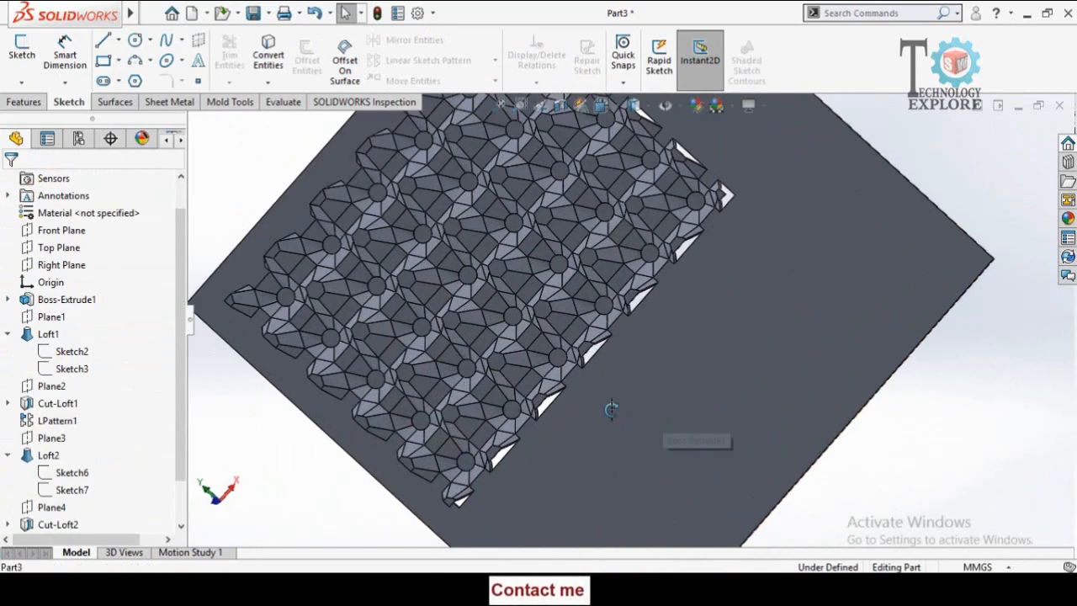
middle_drag(615, 440, 534, 367)
scroll(618, 285, up, 3)
scroll(435, 397, down, 5)
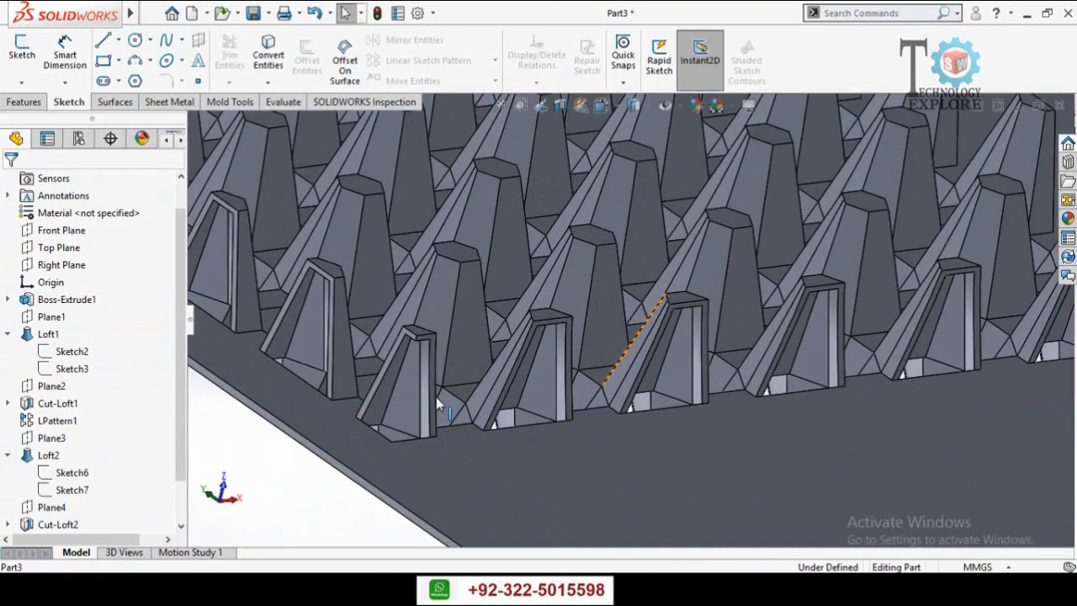
scroll(456, 407, down, 3)
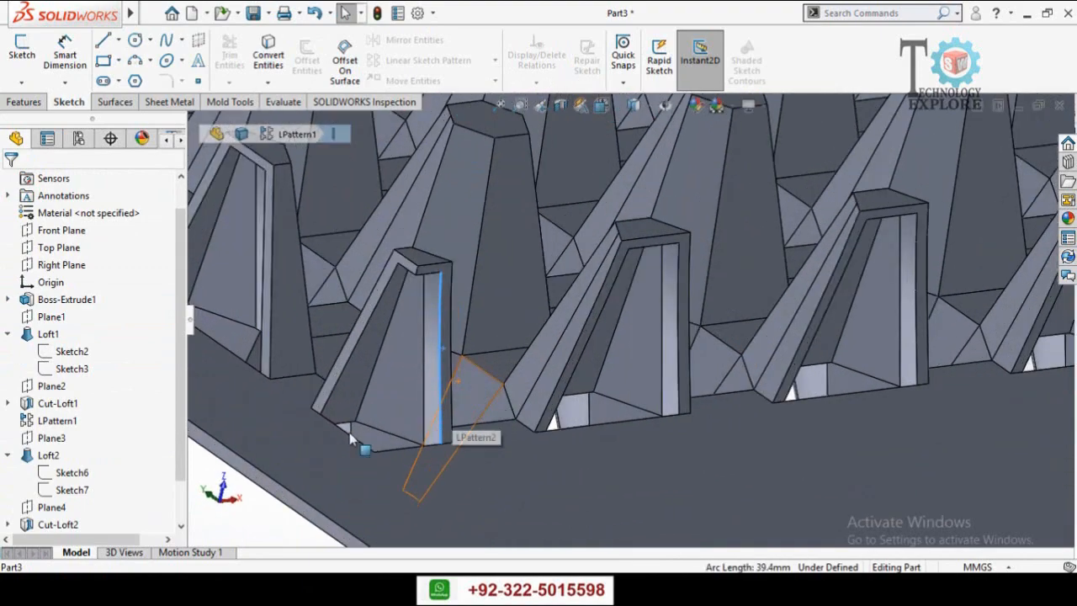
scroll(474, 472, down, 3)
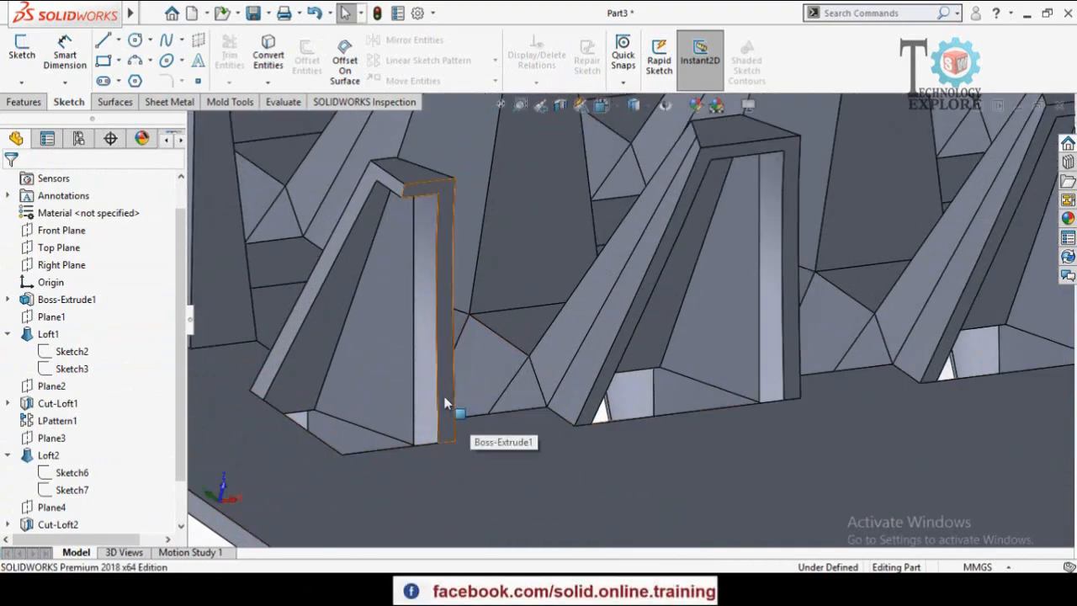
click(448, 412)
click(514, 349)
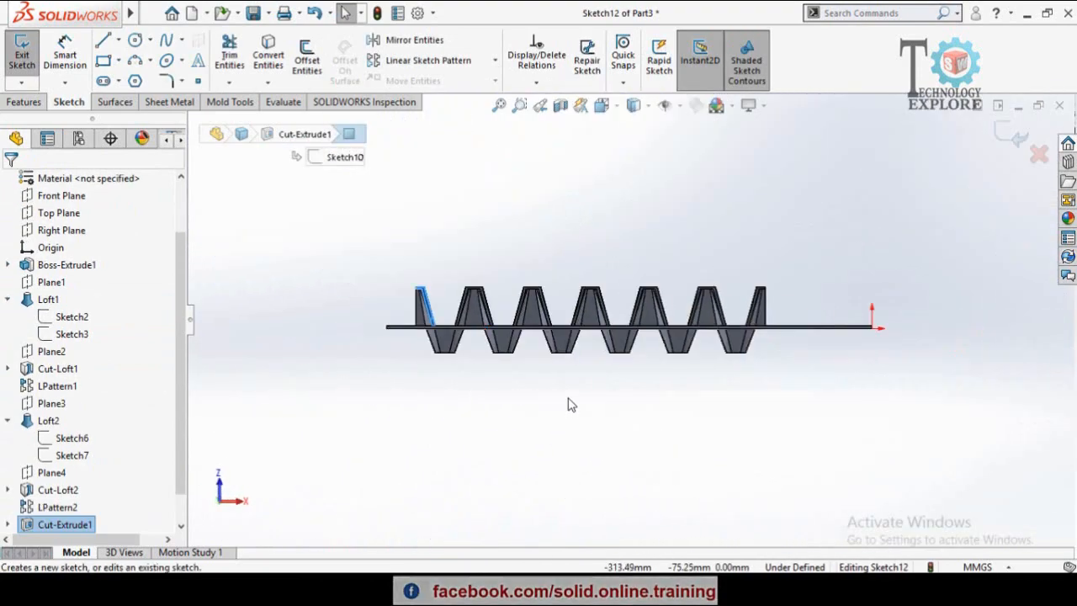
Step: Sketch a closed four-line outline along the edges of the half-cut corner loft, from its cut side down to the plate's upper face
scroll(519, 347, down, 7)
click(352, 232)
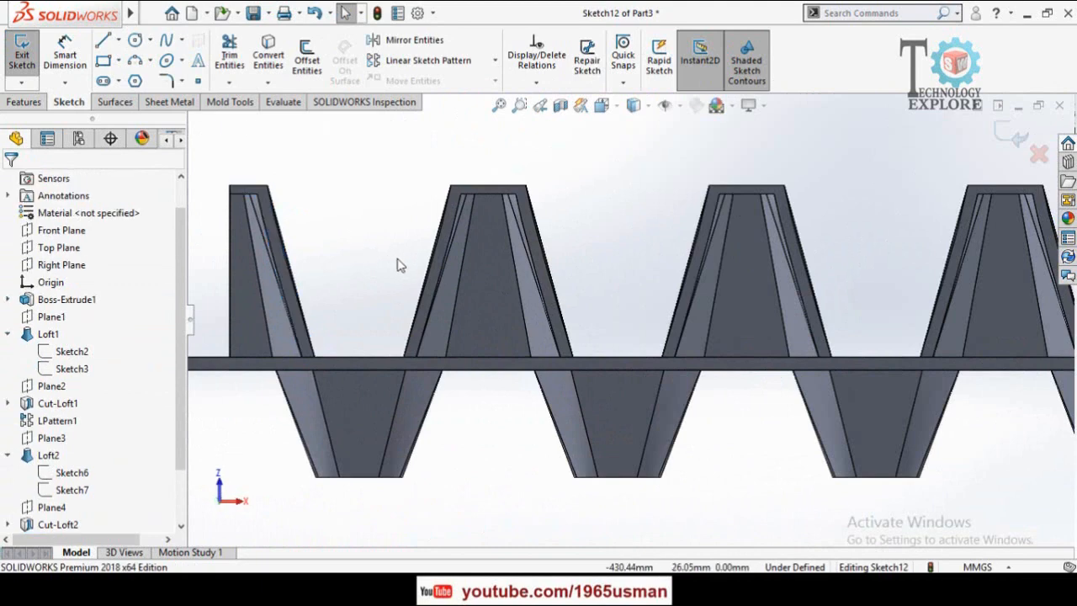
scroll(275, 245, down, 1)
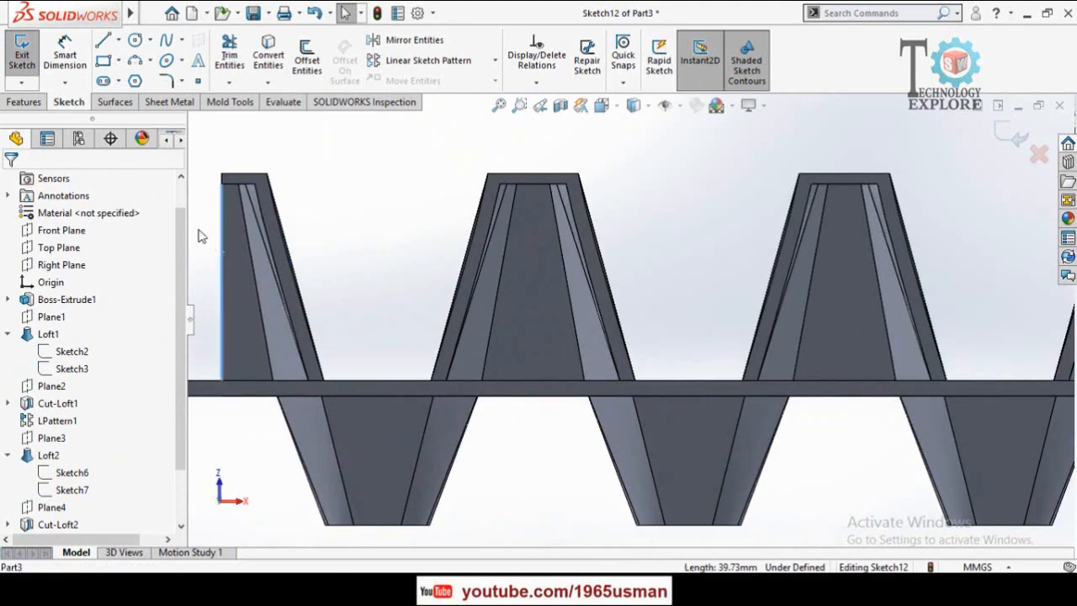
key(l)
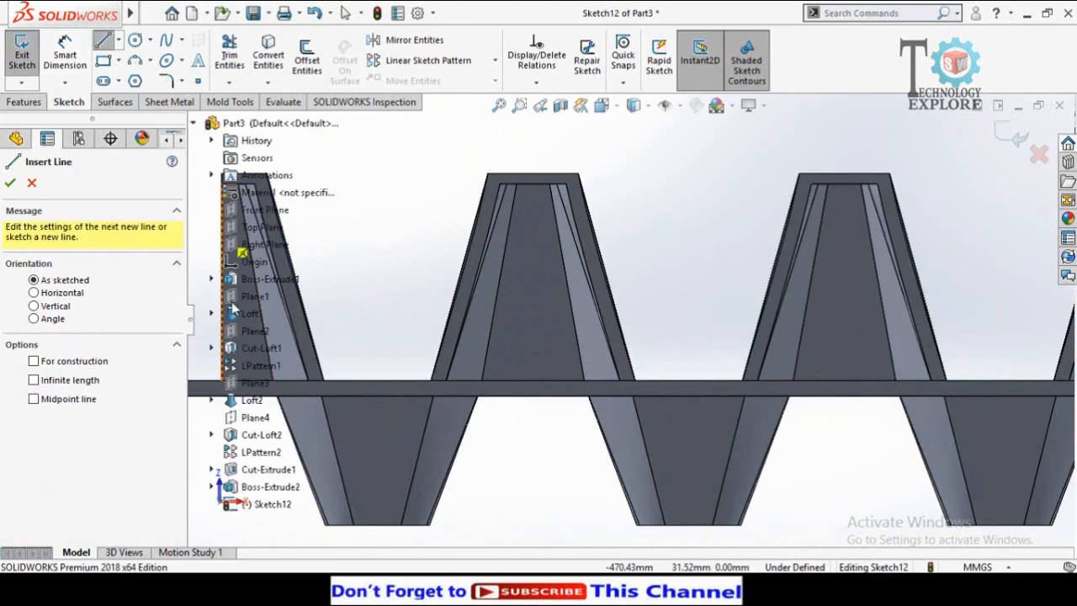
scroll(424, 378, up, 5)
scroll(465, 364, down, 5)
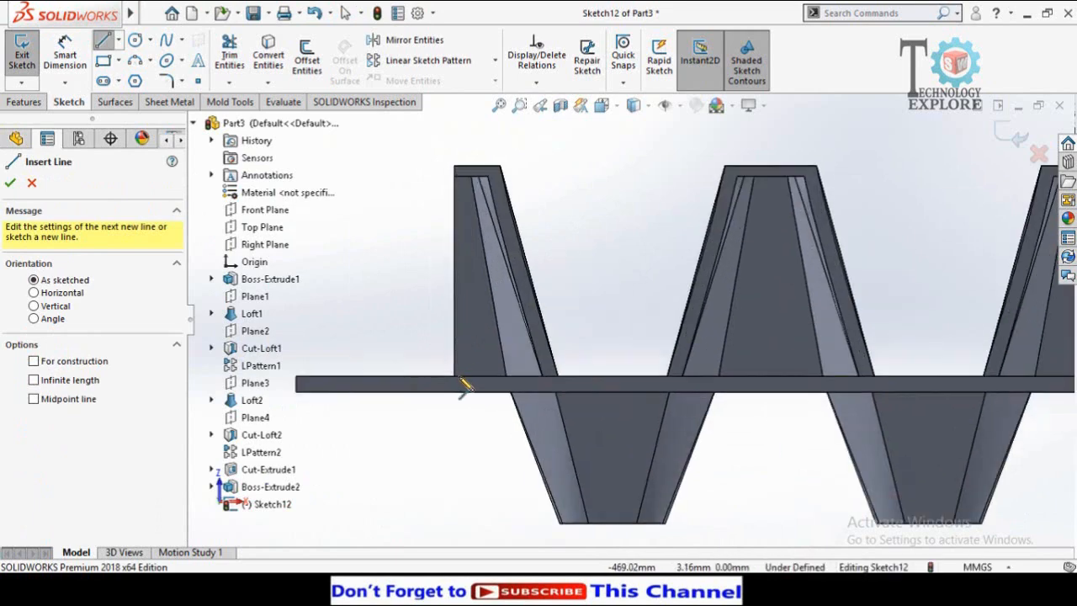
click(454, 378)
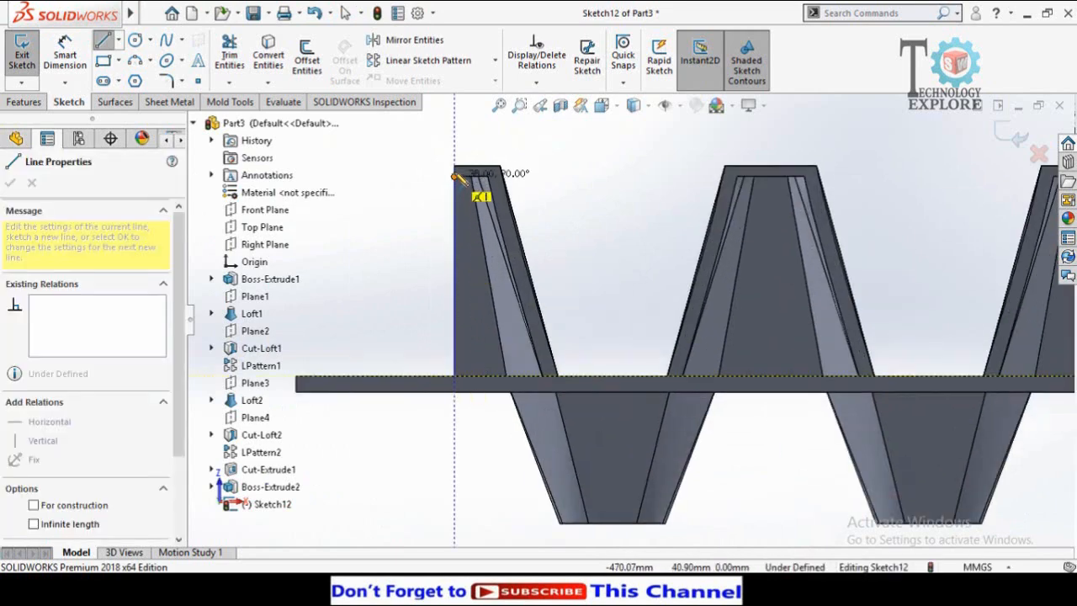
click(454, 166)
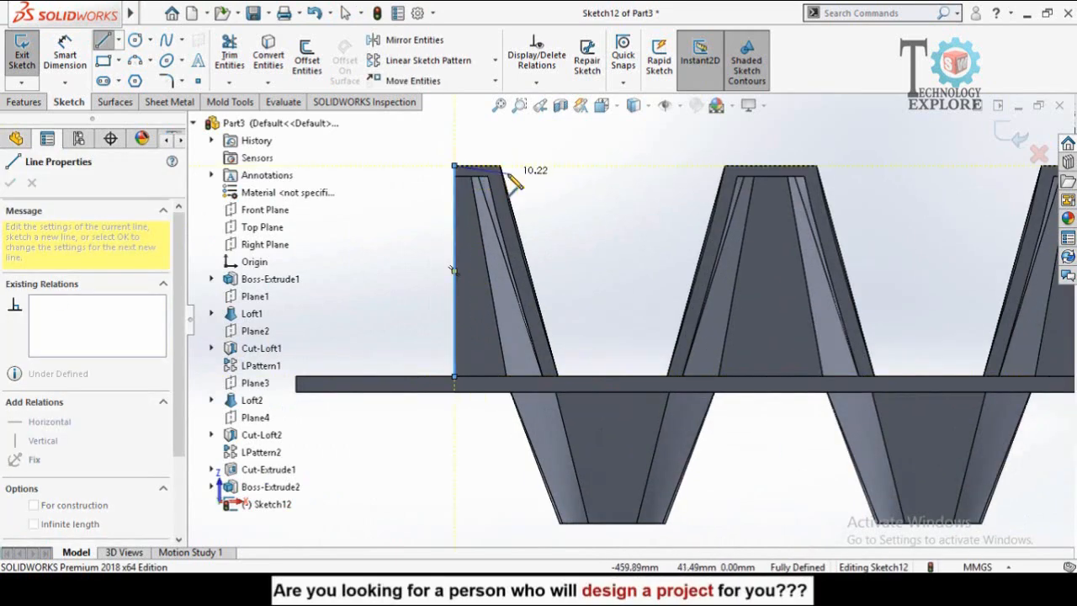
scroll(509, 179, down, 3)
scroll(589, 361, up, 3)
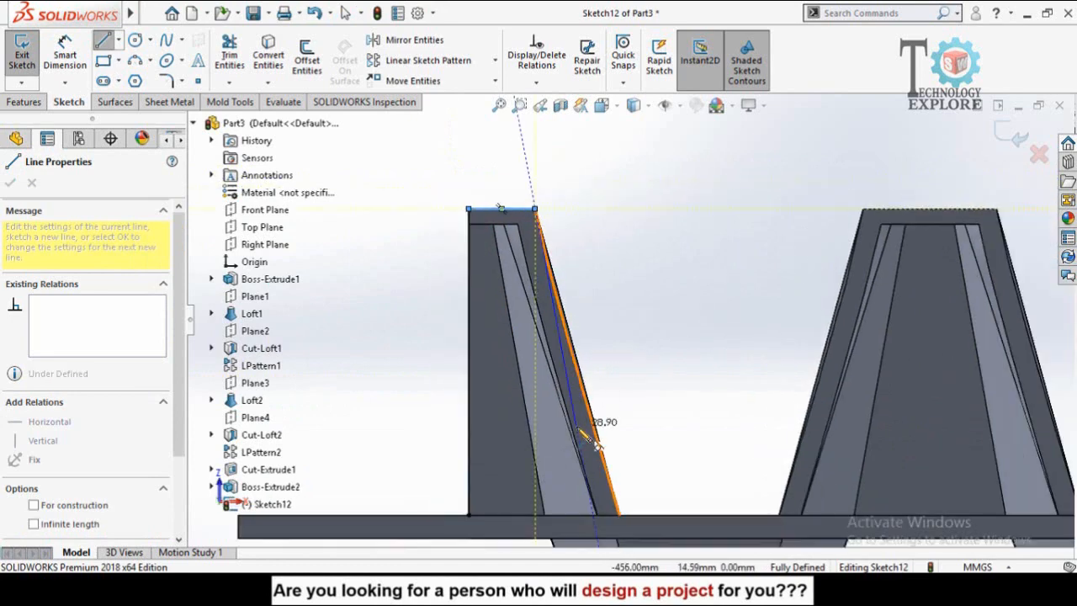
scroll(649, 439, down, 4)
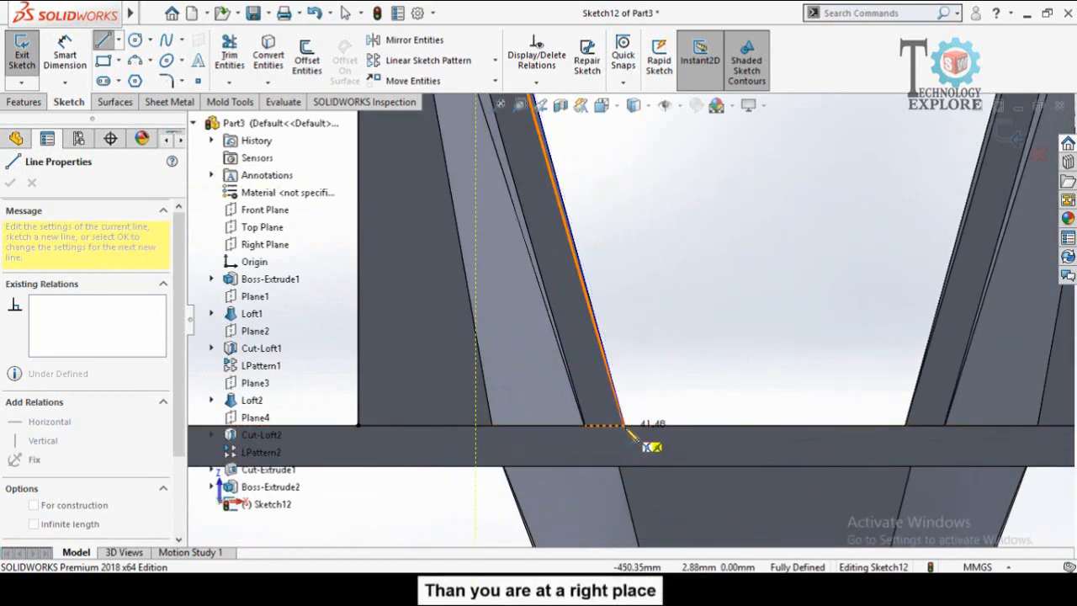
click(360, 427)
Step: Sketch a closed trapezoid along the outer edges of the second loft, with its base on the plate's upper face
scroll(702, 404, up, 3)
scroll(672, 370, down, 4)
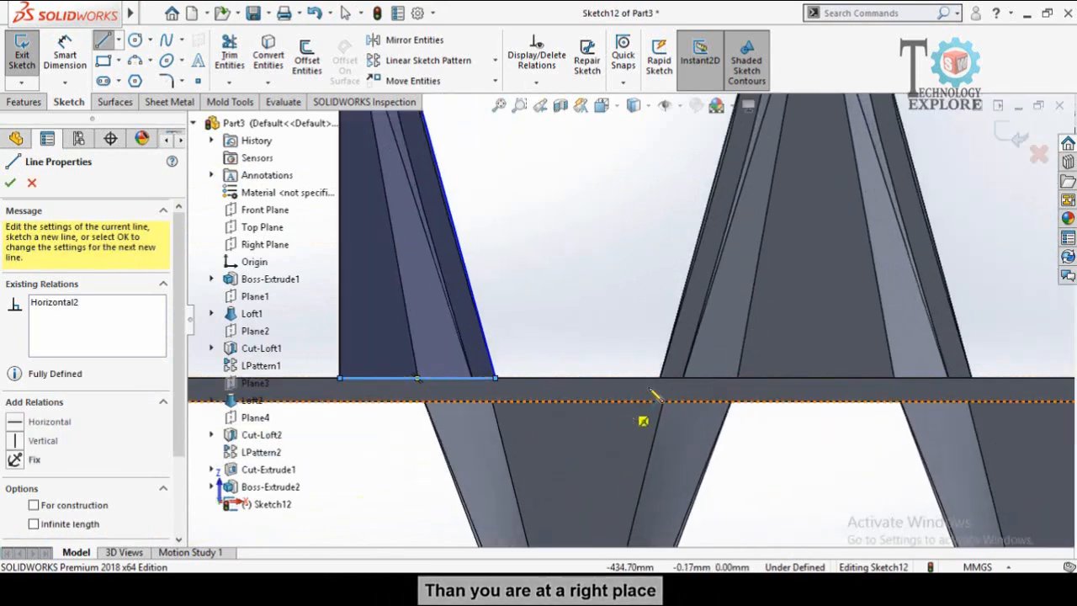
click(665, 383)
scroll(738, 246, up, 2)
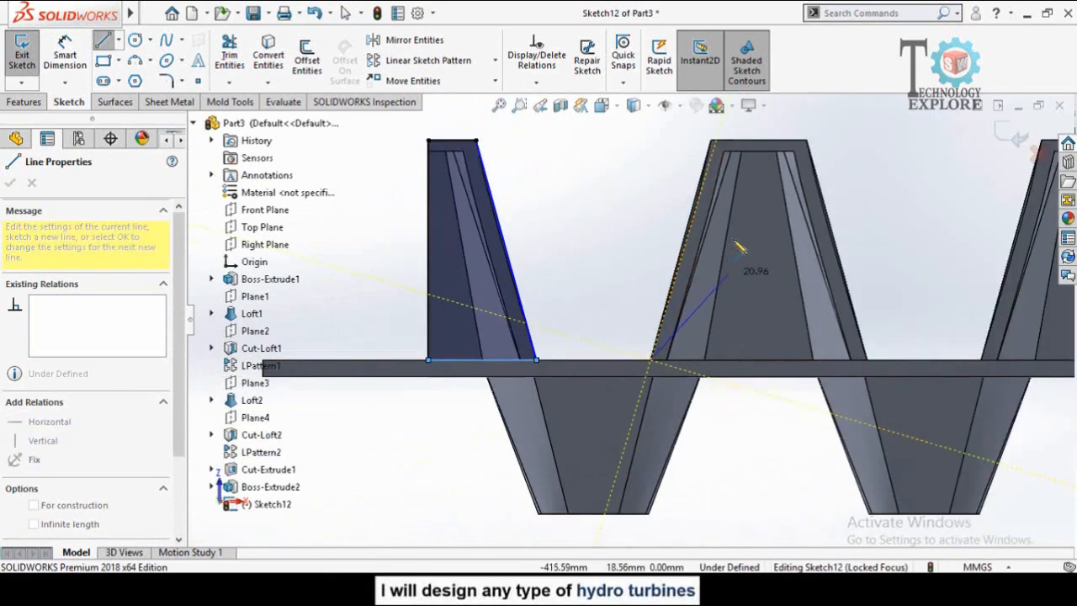
scroll(705, 150, down, 3)
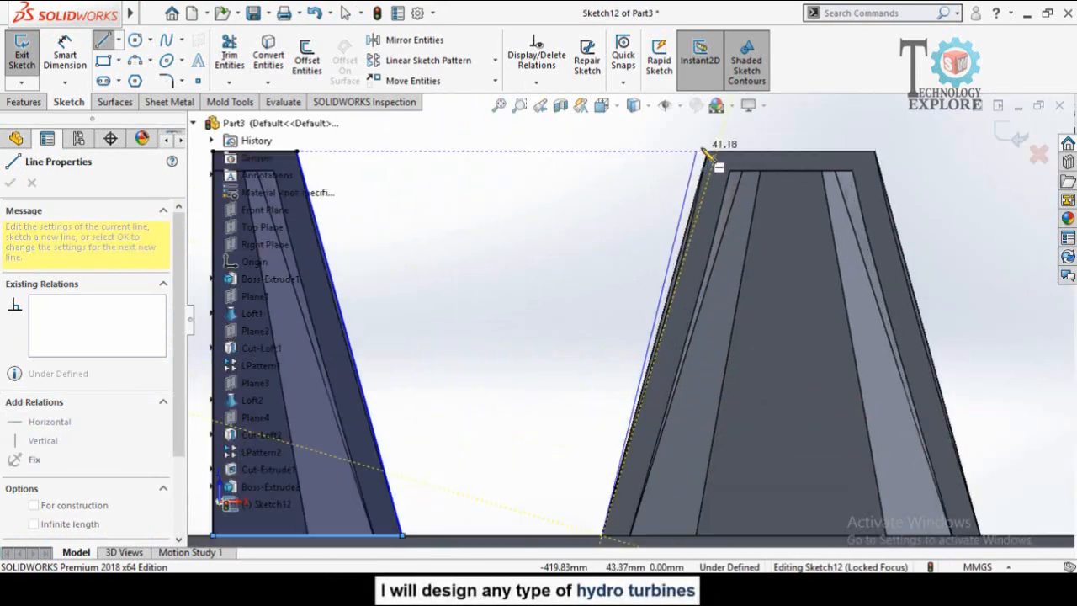
click(875, 153)
scroll(896, 252, up, 3)
scroll(793, 417, down, 5)
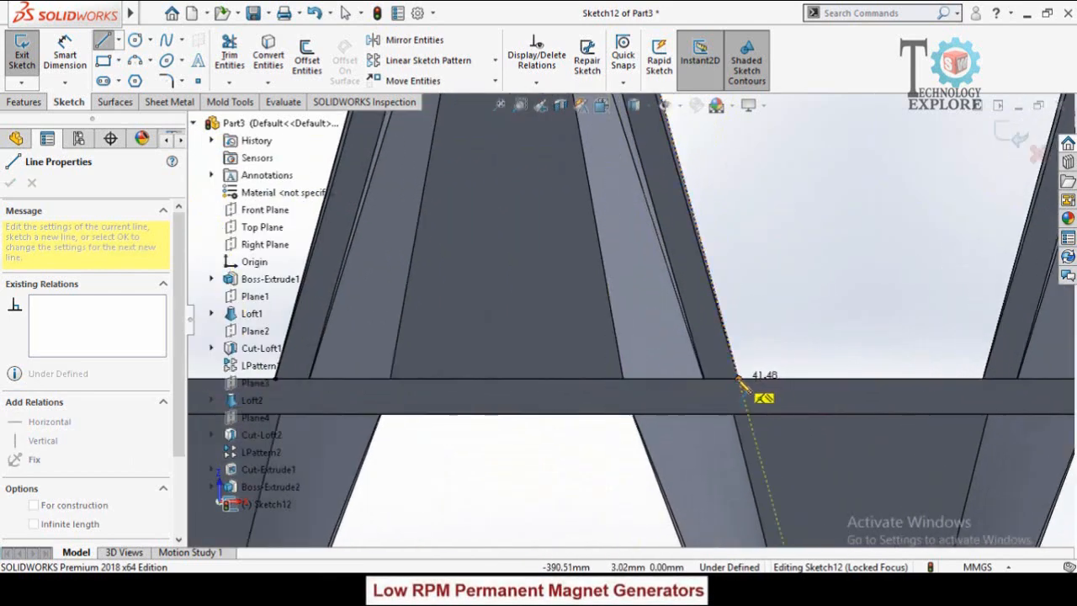
click(738, 380)
scroll(373, 387, up, 2)
scroll(395, 375, down, 1)
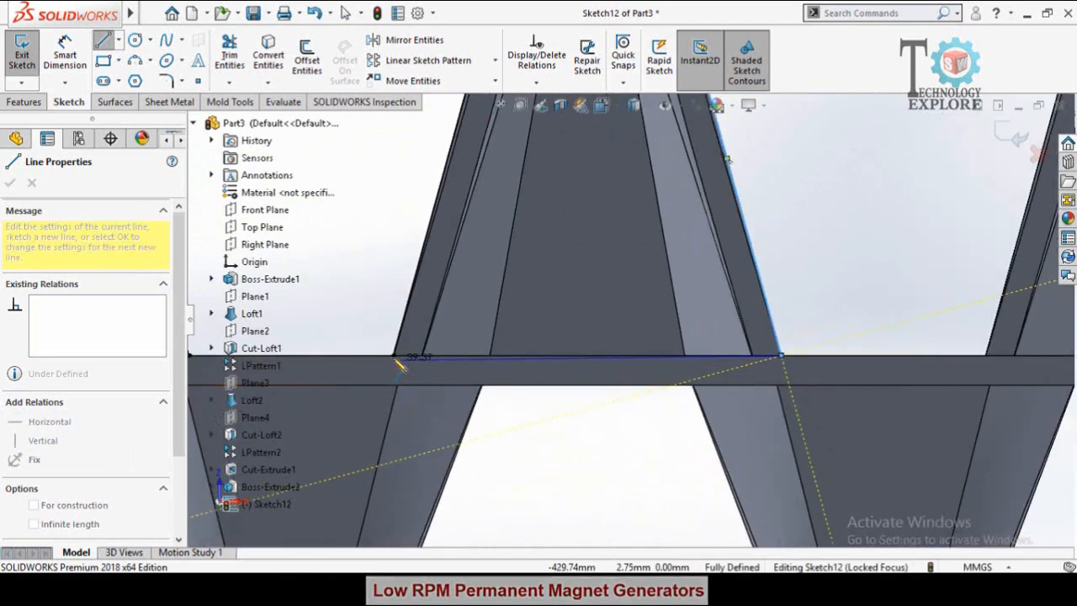
click(393, 355)
key(Escape)
Step: Copy the second loft's four trapezoid lines from their upper-left corner to the matching corner of the third loft
scroll(564, 370, up, 3)
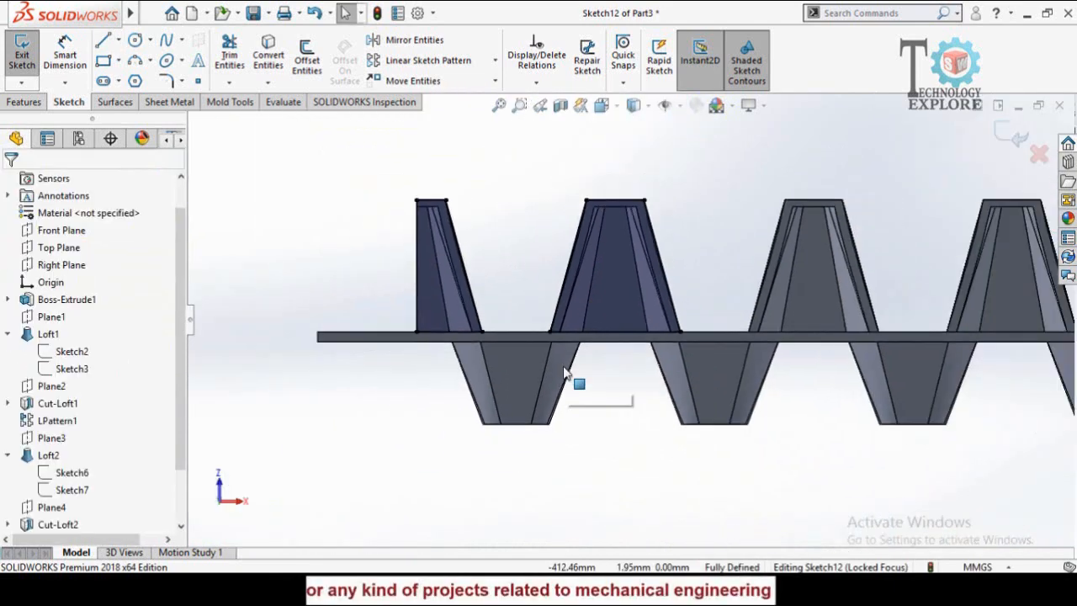
scroll(671, 218, up, 2)
drag(671, 211, 582, 371)
scroll(646, 209, down, 3)
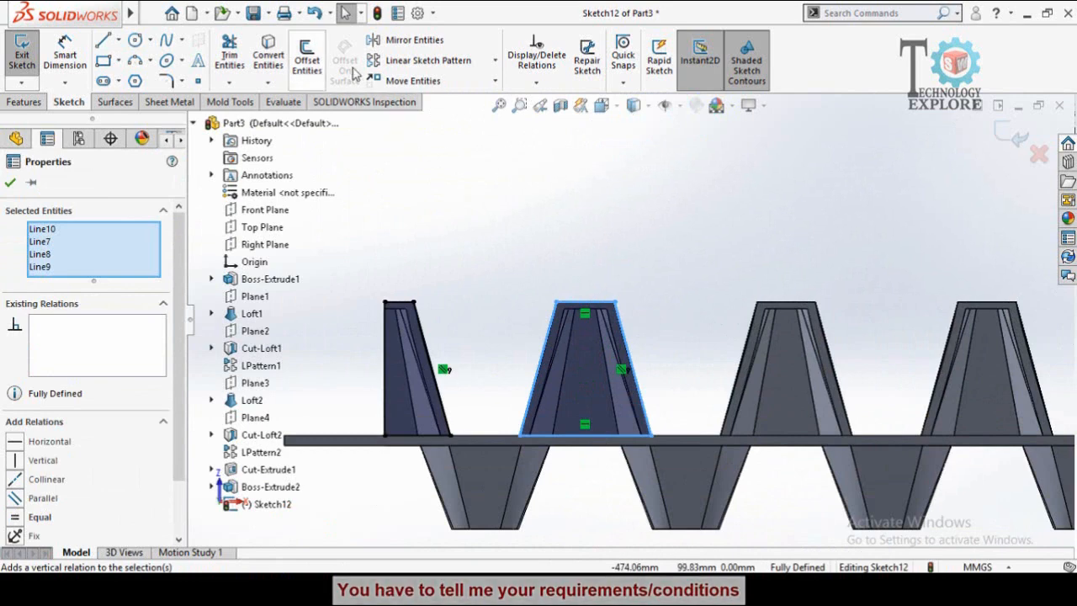
click(495, 81)
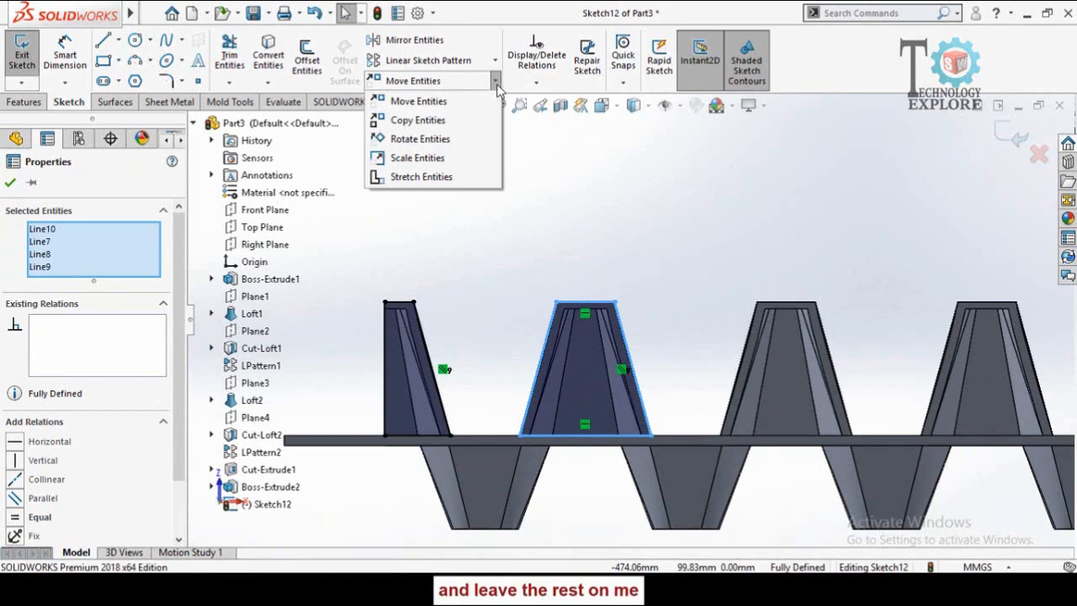
click(434, 123)
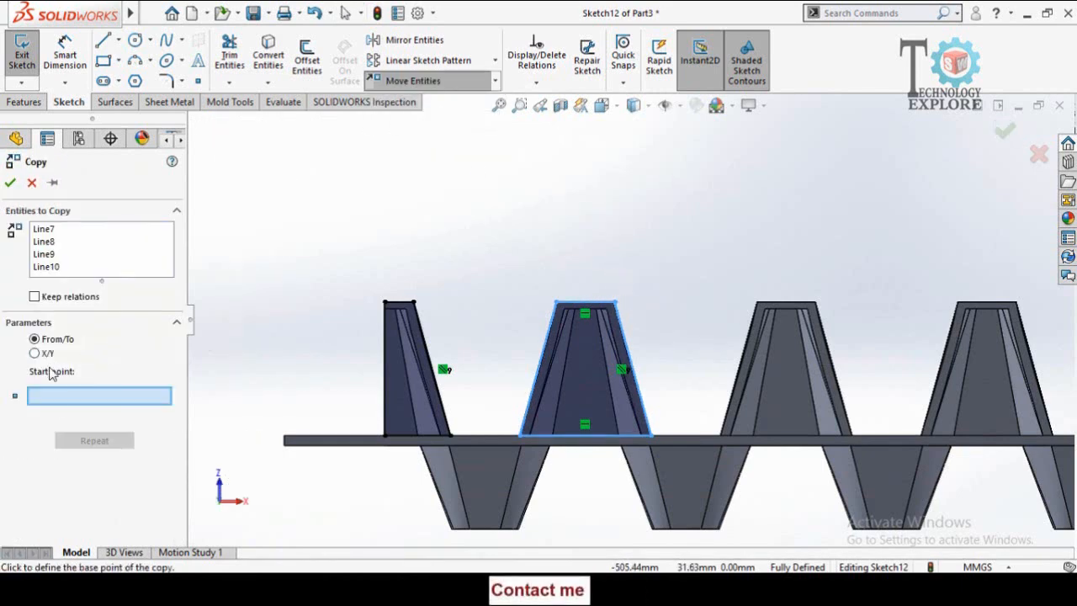
scroll(661, 347, down, 3)
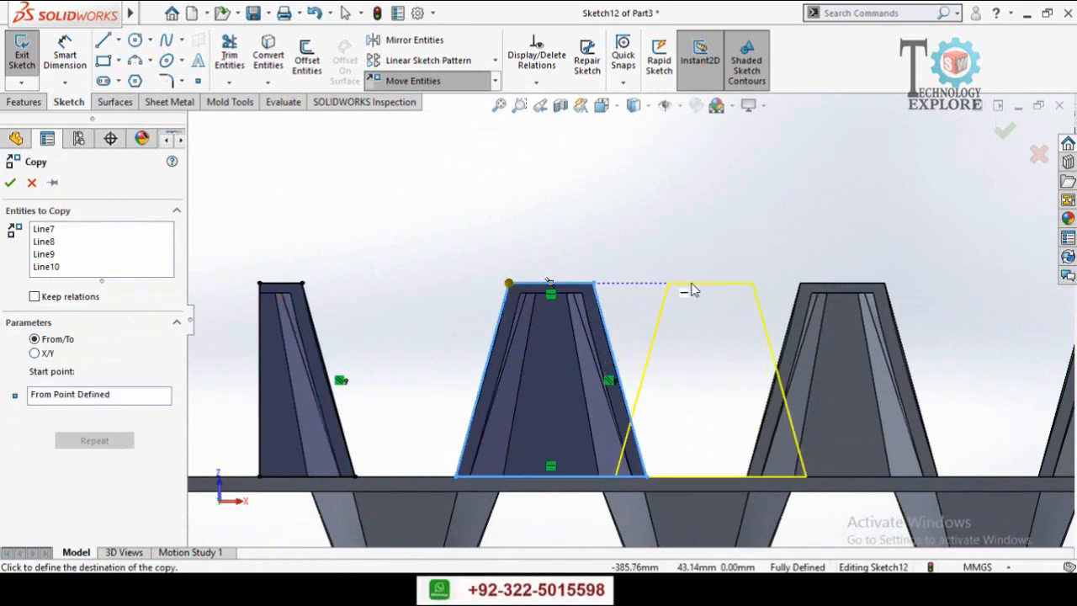
click(800, 283)
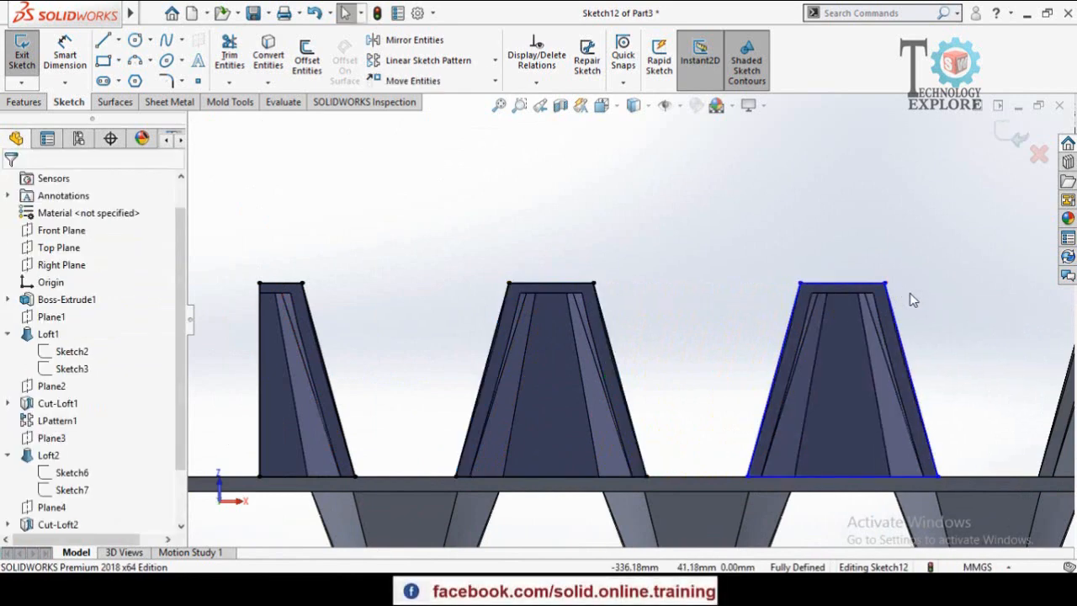
Step: Copy the second loft's trapezoid outline from its upper-left corner to the same corner of the fourth loft
scroll(920, 322, up, 3)
scroll(920, 322, up, 1)
scroll(659, 338, down, 3)
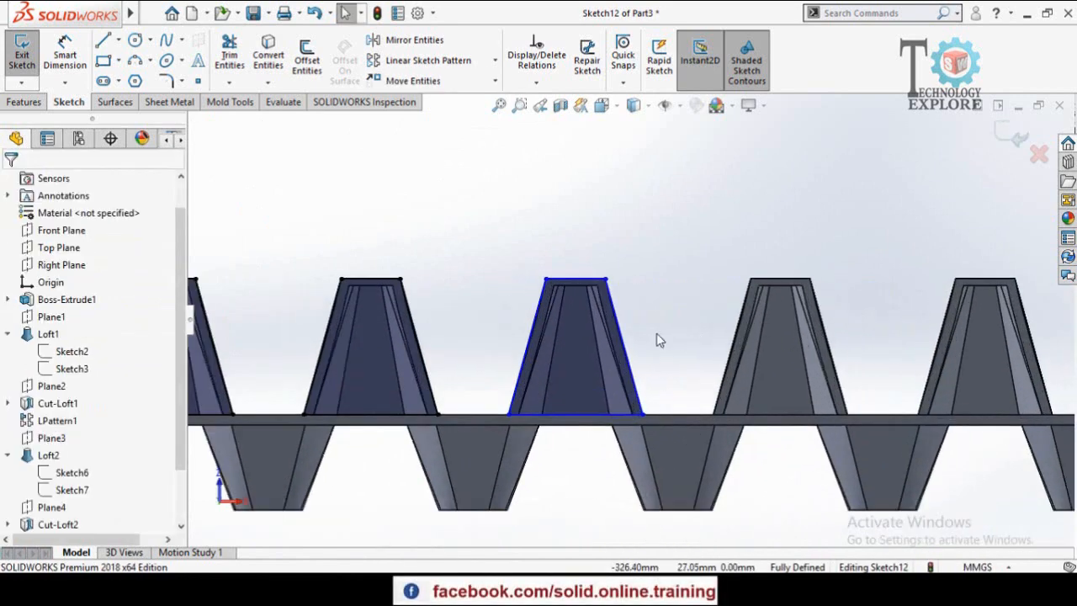
key(Return)
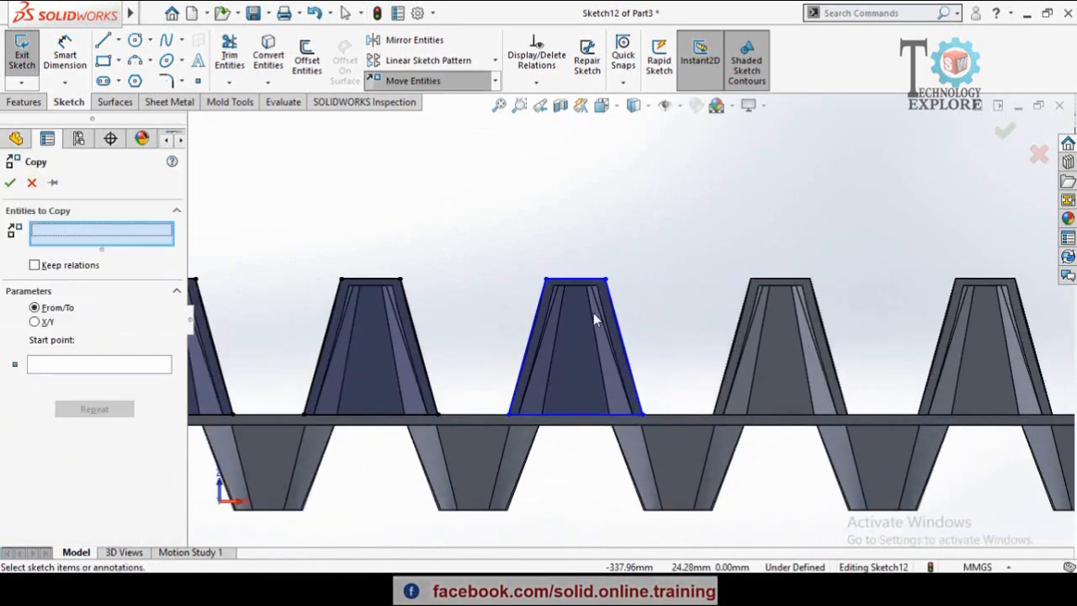
scroll(593, 312, up, 1)
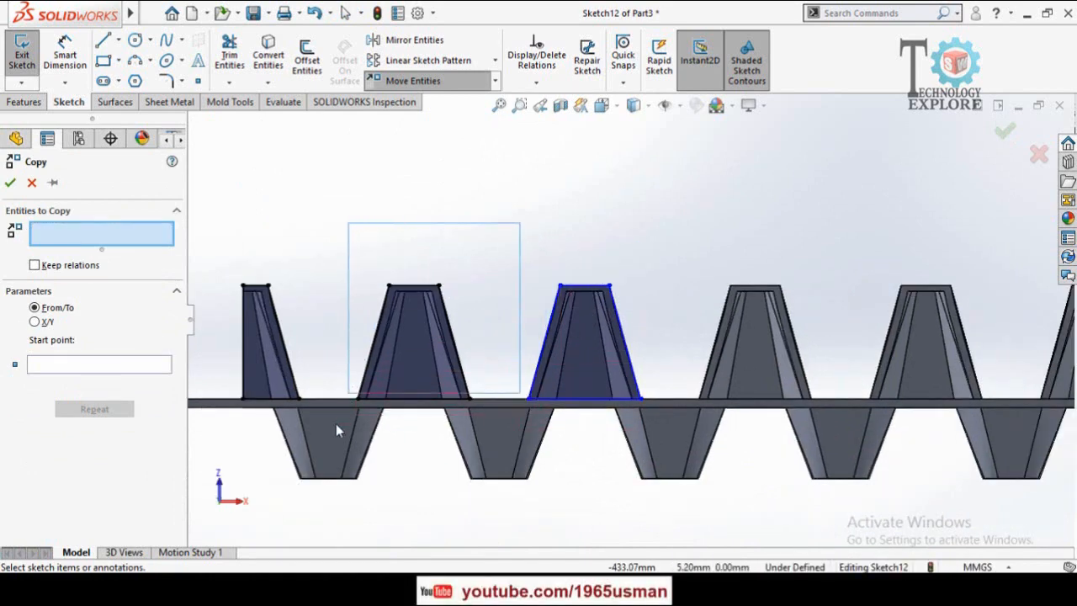
drag(336, 424, 355, 439)
click(58, 403)
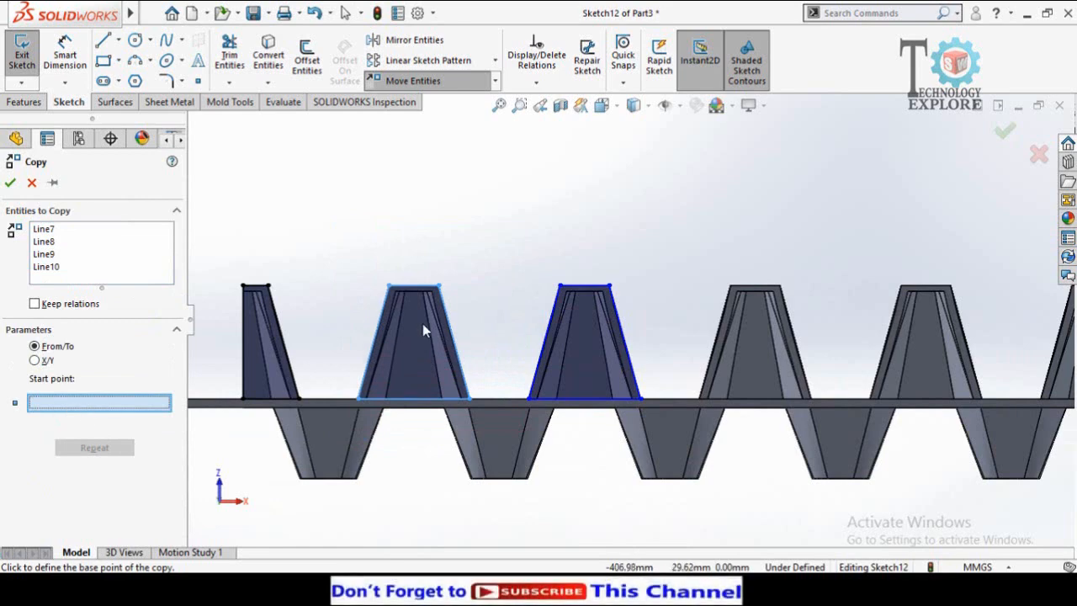
scroll(412, 295, down, 2)
click(404, 292)
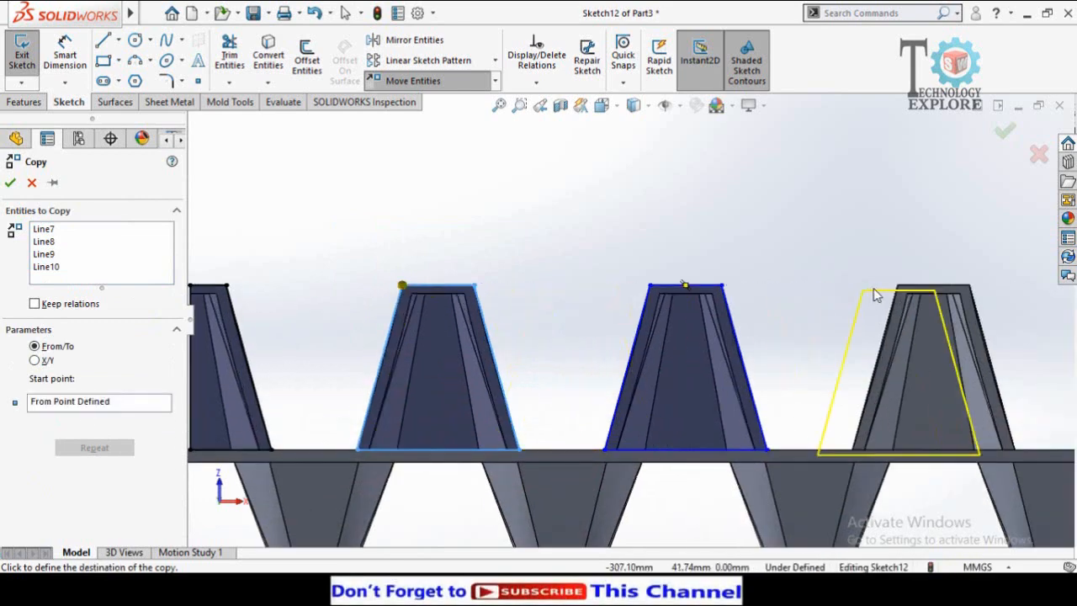
click(898, 286)
Step: Copy the second loft's trapezoid outline from its upper-left corner to the fifth loft's upper-left corner
scroll(784, 371, up, 3)
scroll(784, 365, up, 2)
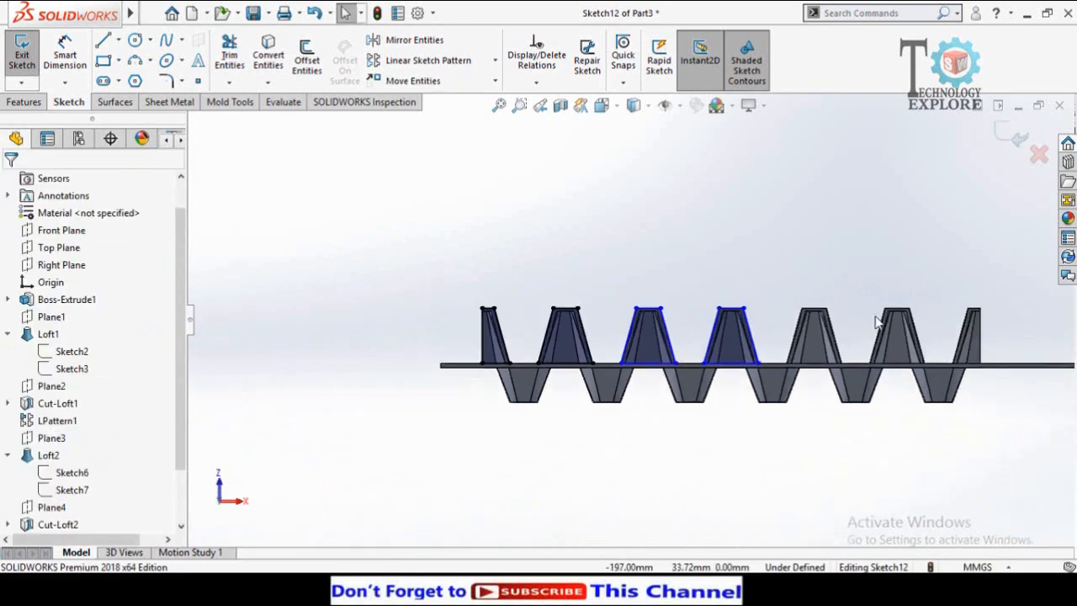
scroll(879, 318, down, 5)
scroll(539, 345, up, 4)
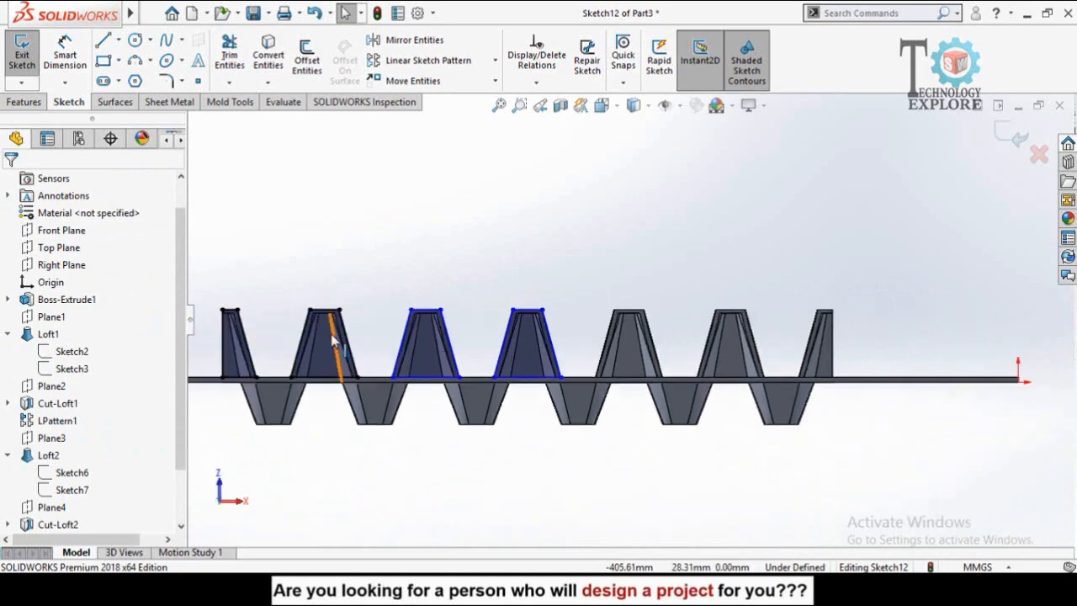
scroll(390, 380, down, 3)
mouse_move(580, 161)
mouse_down()
mouse_move(370, 448)
mouse_move(367, 387)
mouse_up()
click(495, 80)
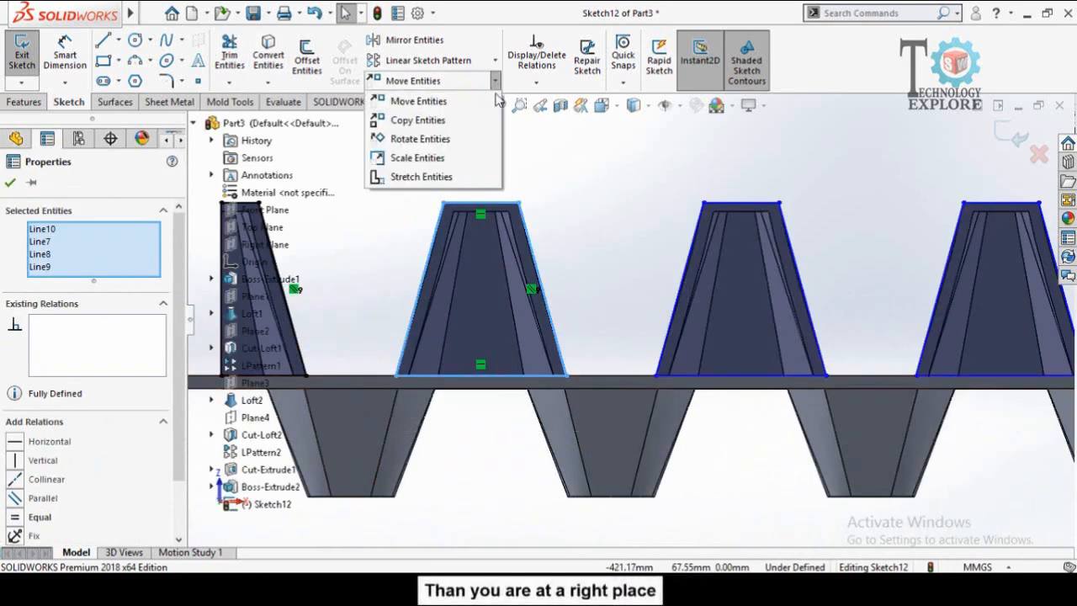
click(413, 120)
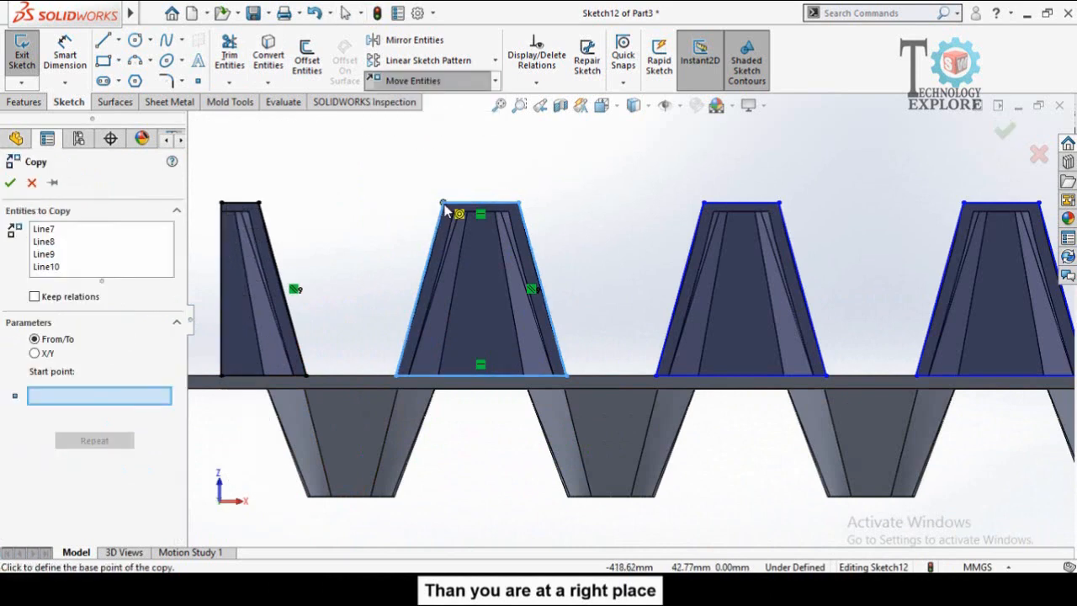
scroll(901, 245, up, 3)
scroll(795, 315, down, 5)
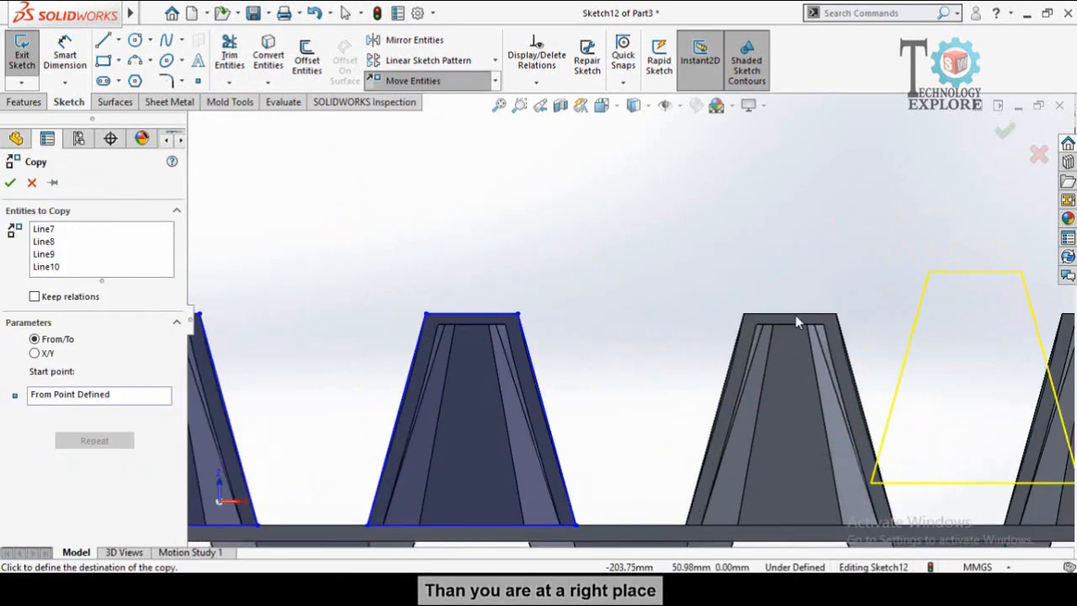
click(744, 317)
Step: Copy the second loft's four trapezoid lines from their upper-left corner to the matching corner of the sixth loft
scroll(664, 351, up, 3)
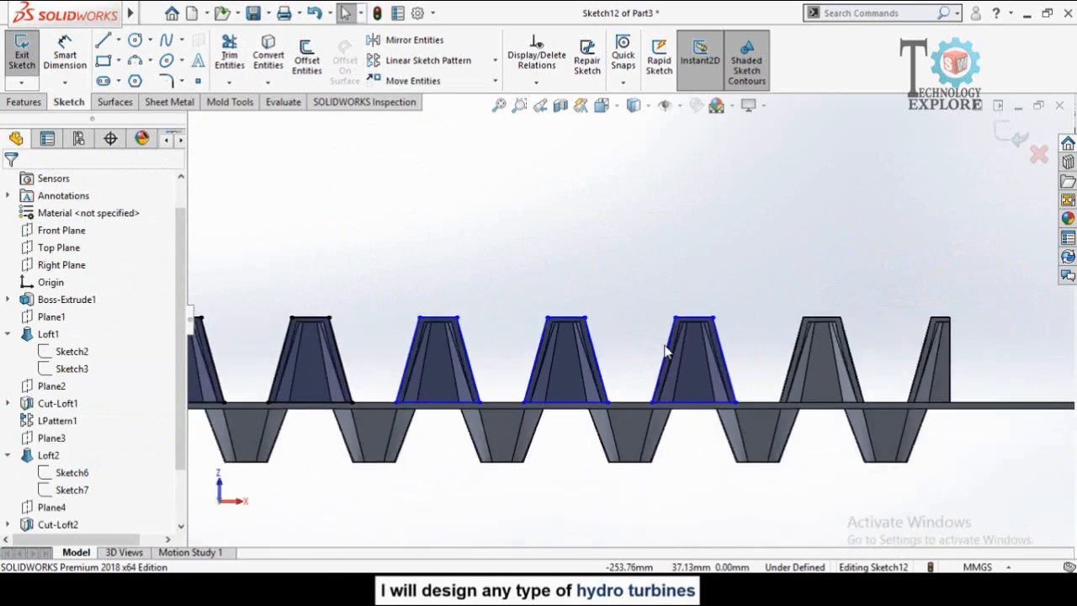
scroll(401, 341, down, 1)
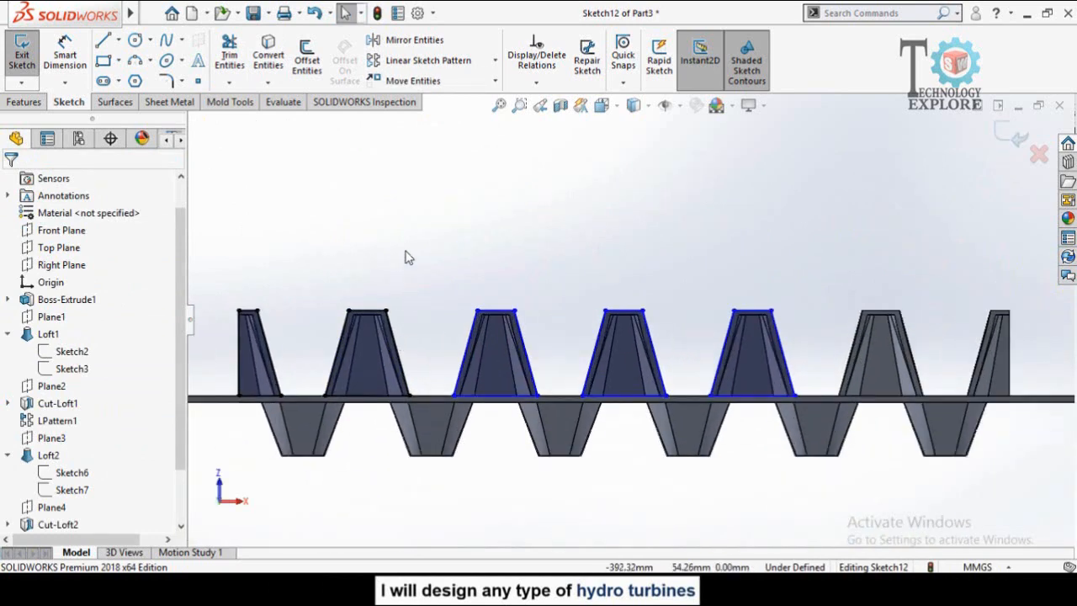
click(494, 80)
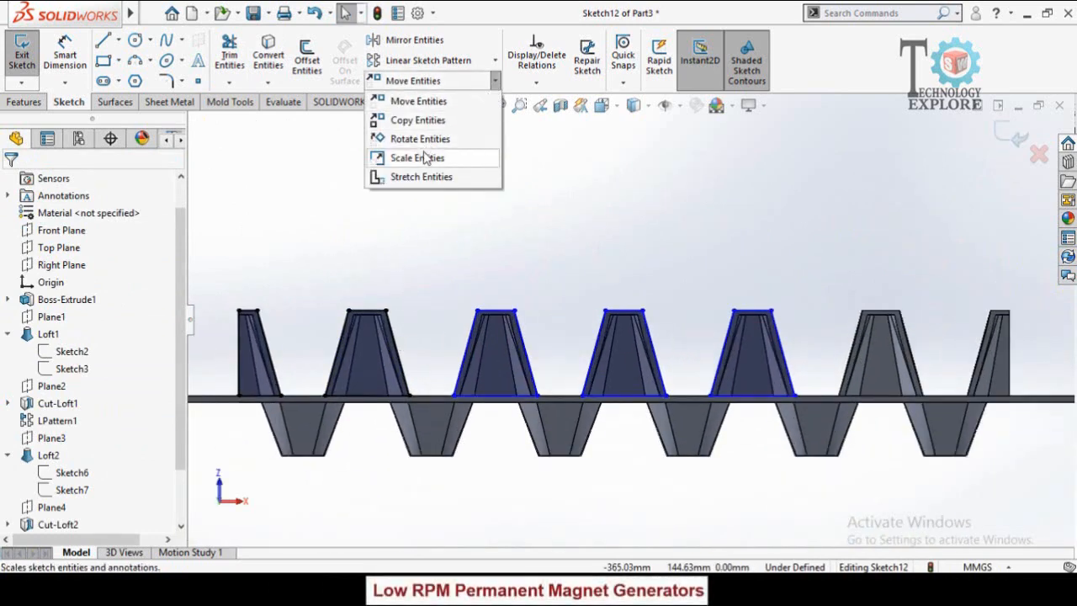
click(412, 123)
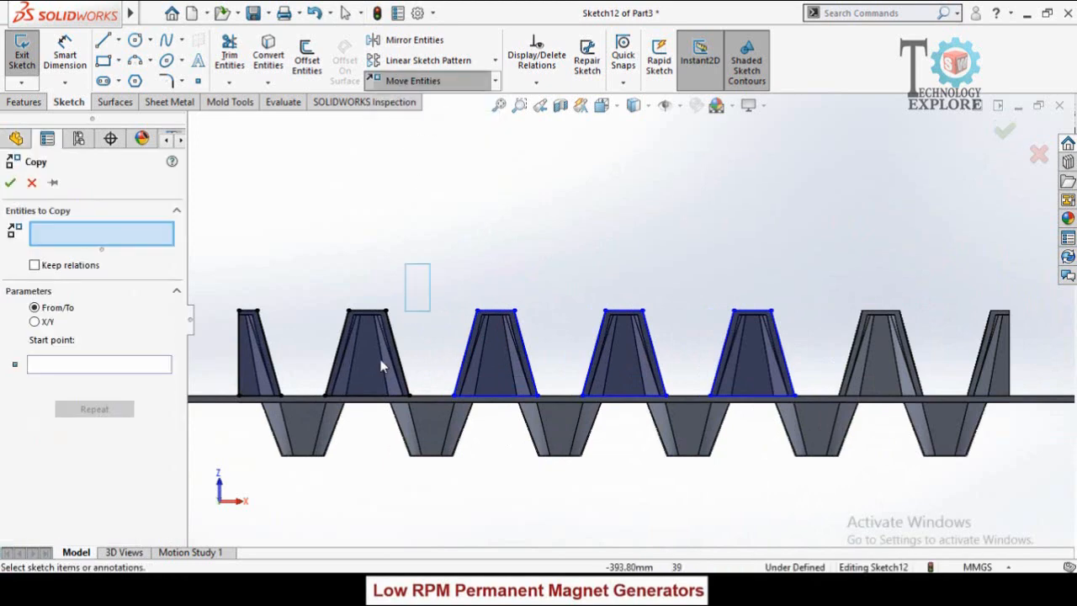
drag(311, 446, 309, 447)
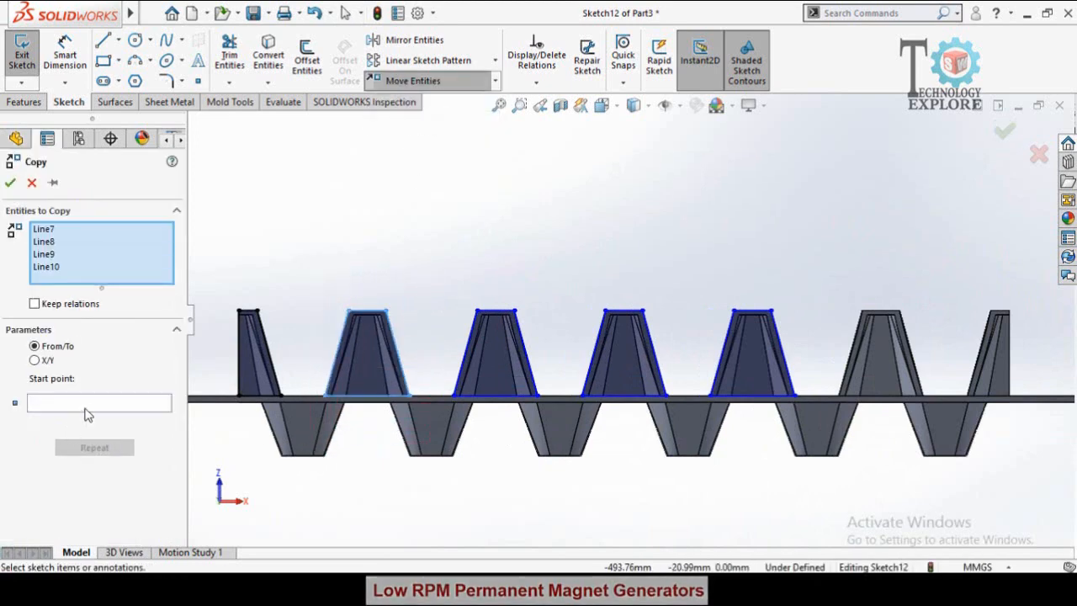
click(122, 404)
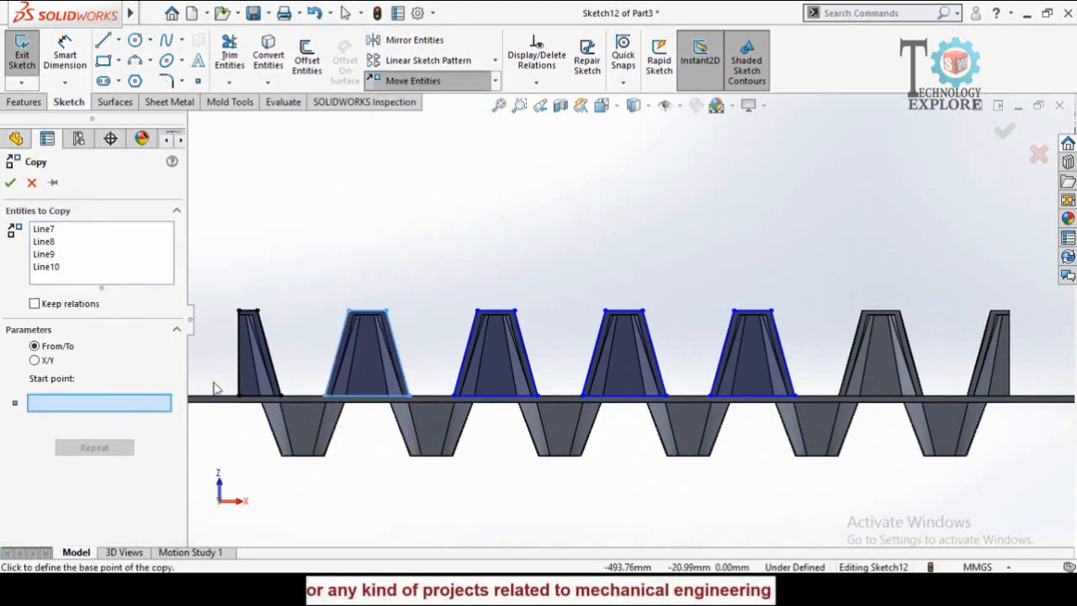
click(348, 312)
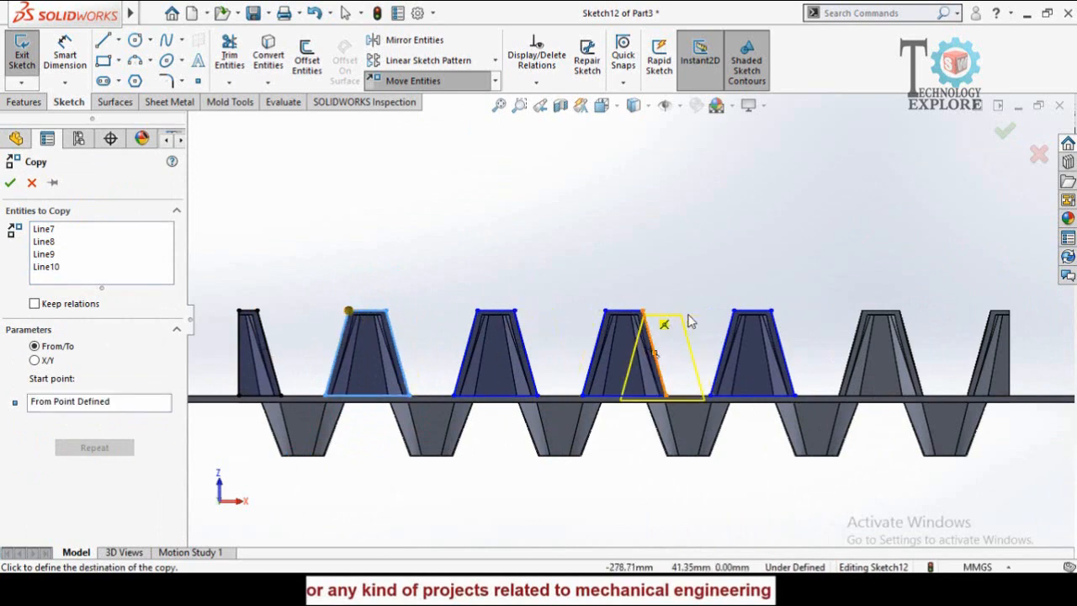
scroll(908, 327, down, 4)
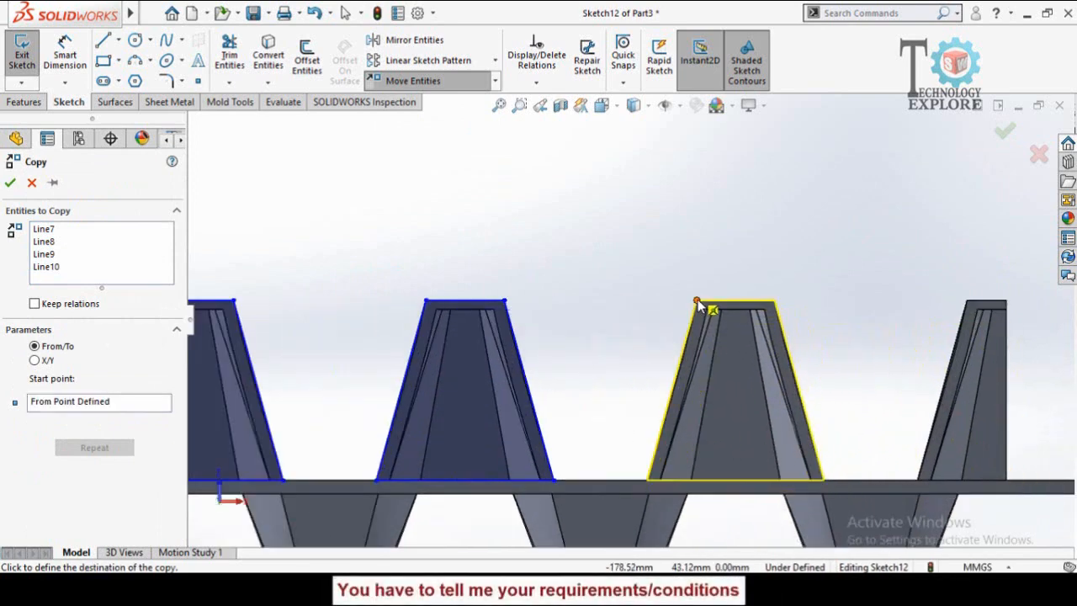
click(696, 304)
scroll(892, 386, down, 2)
scroll(926, 384, up, 3)
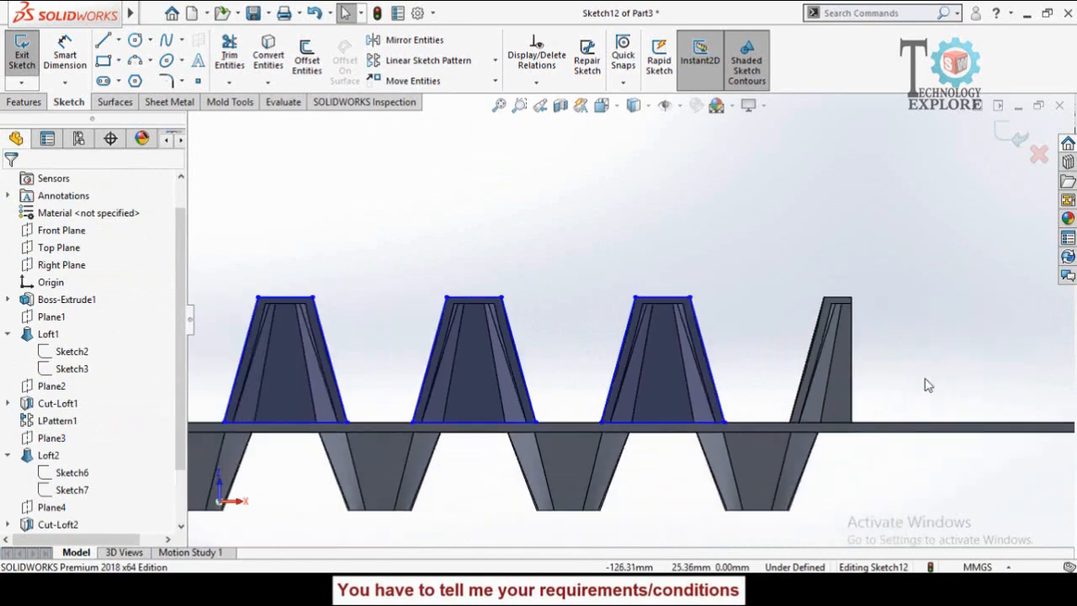
Step: Sketch a closed outline over the half loft at the row's end, with a base about 19.6 mm and a vertical side about 40 mm
scroll(837, 387, down, 5)
scroll(837, 387, down, 1)
scroll(831, 346, up, 2)
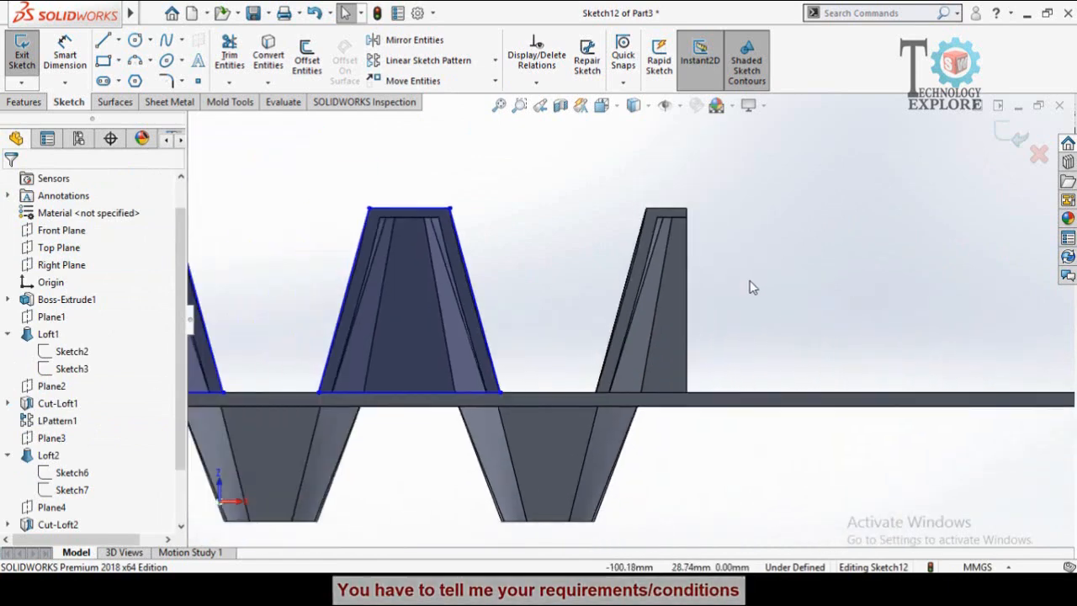
key(l)
scroll(737, 407, down, 3)
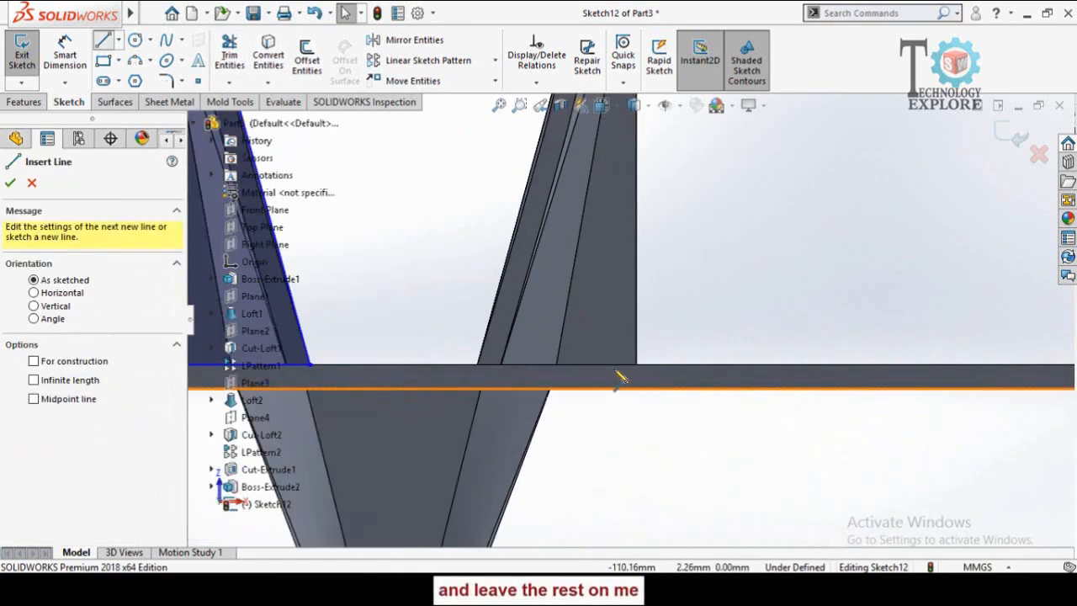
click(477, 365)
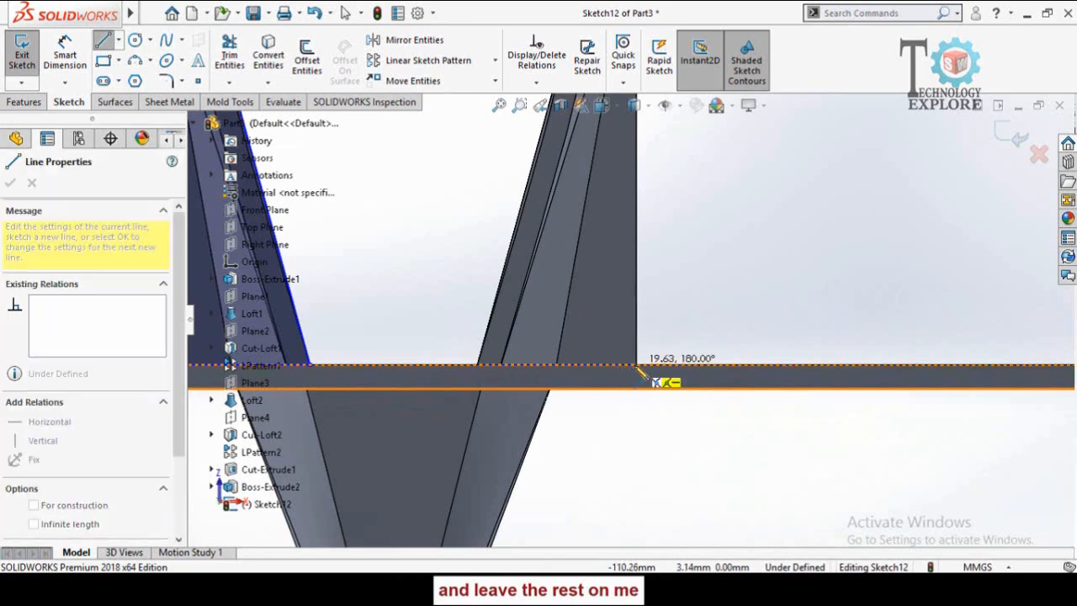
click(636, 366)
scroll(641, 362, up, 2)
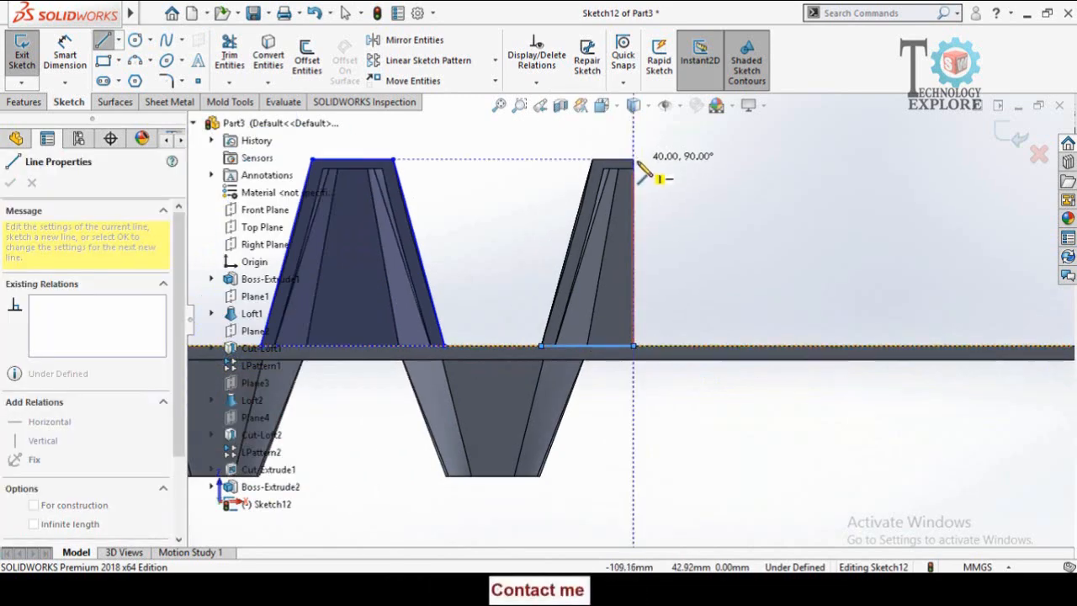
click(633, 160)
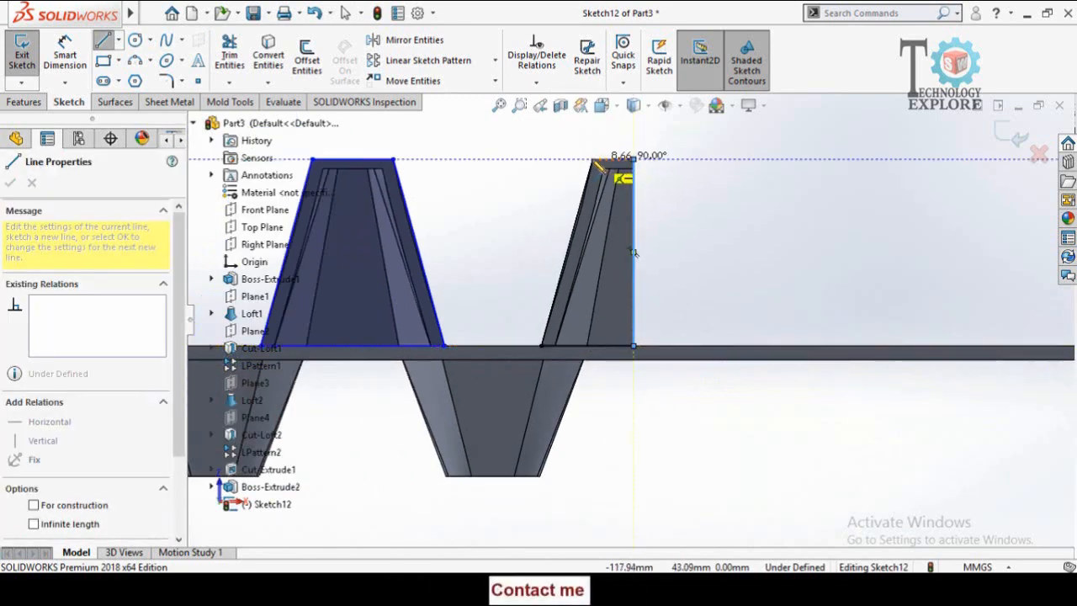
click(592, 159)
click(541, 346)
scroll(644, 356, up, 4)
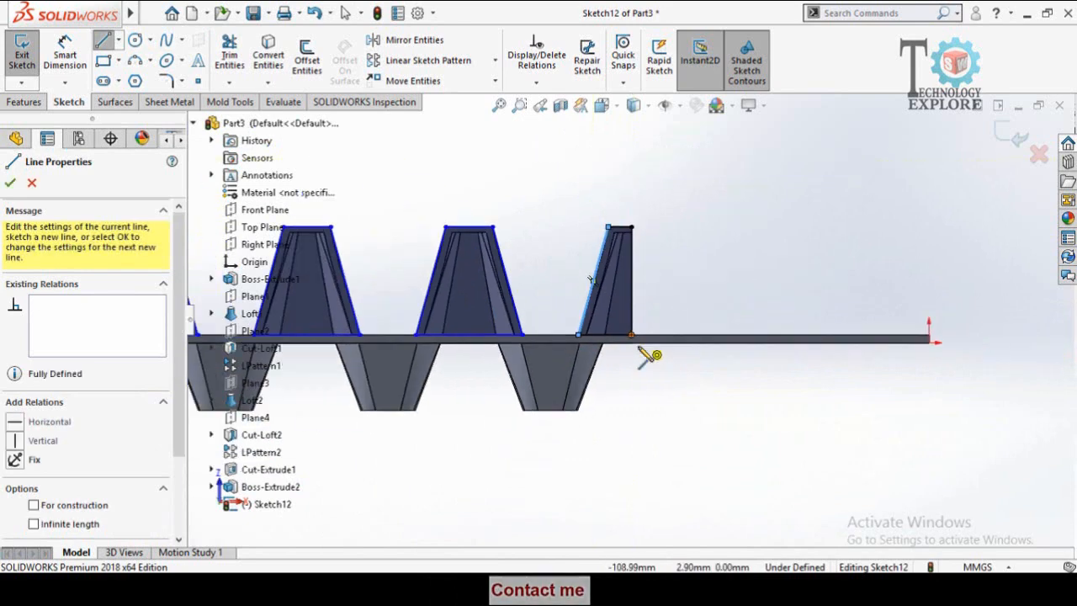
click(10, 182)
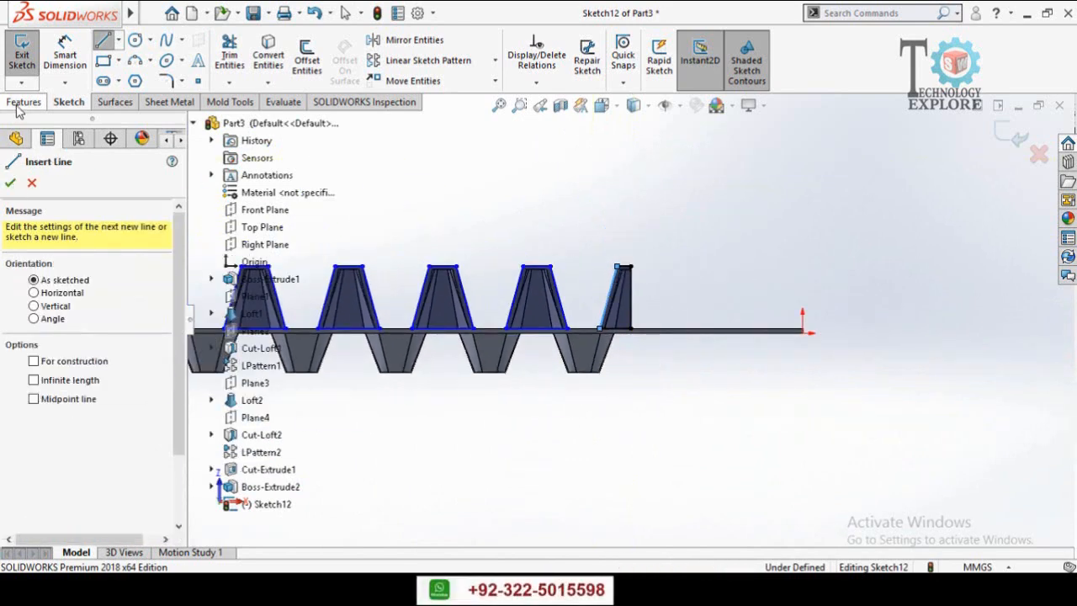
Step: Extrude all the loft outlines of the sketch as a blind boss 2 mm deep
click(20, 103)
middle_drag(635, 235, 617, 339)
click(27, 66)
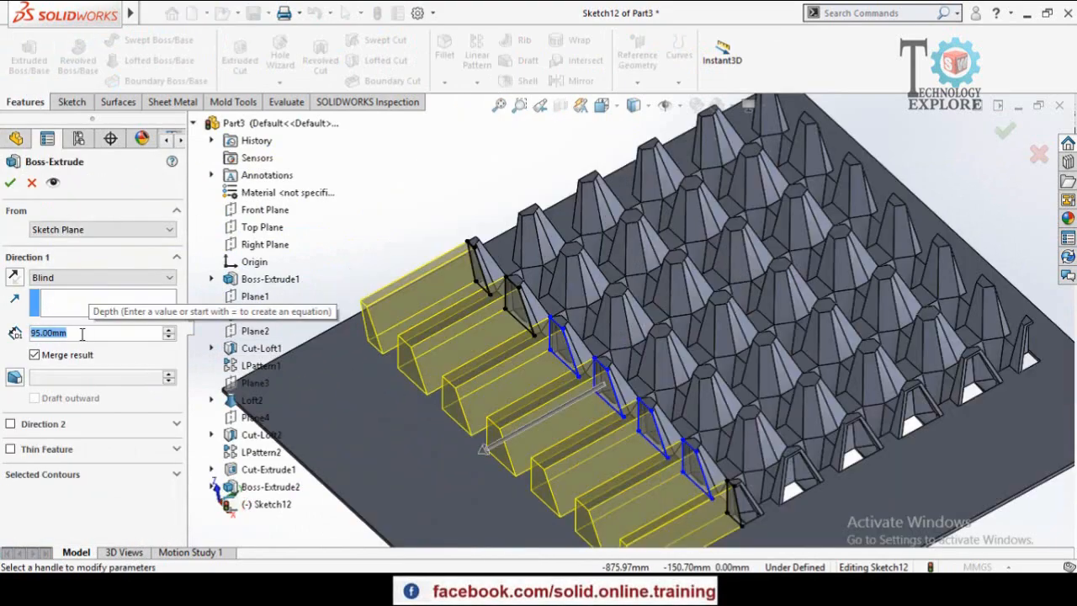
text(2)
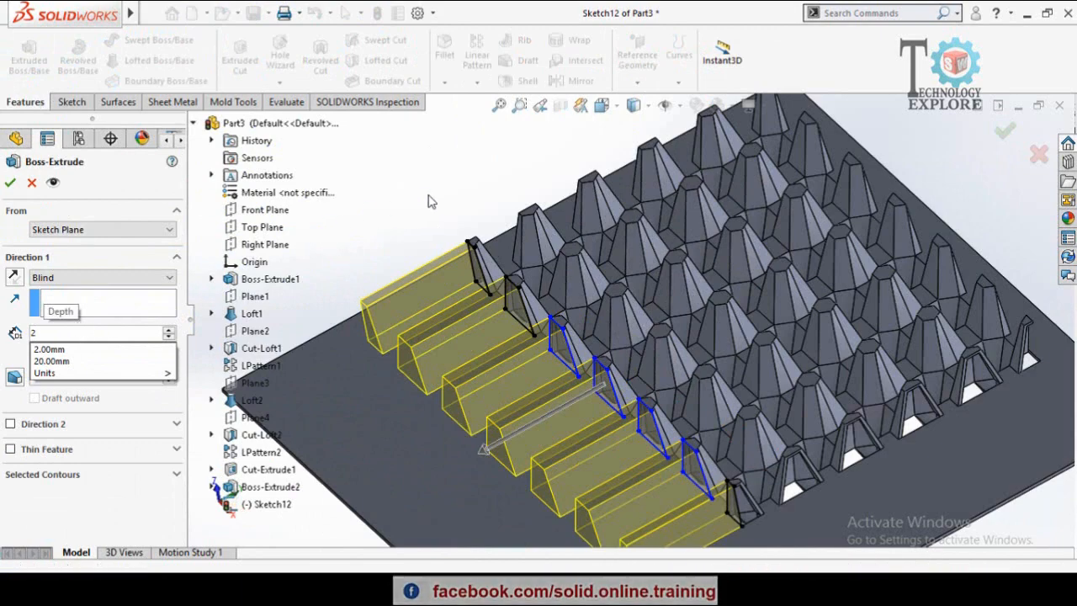
key(Return)
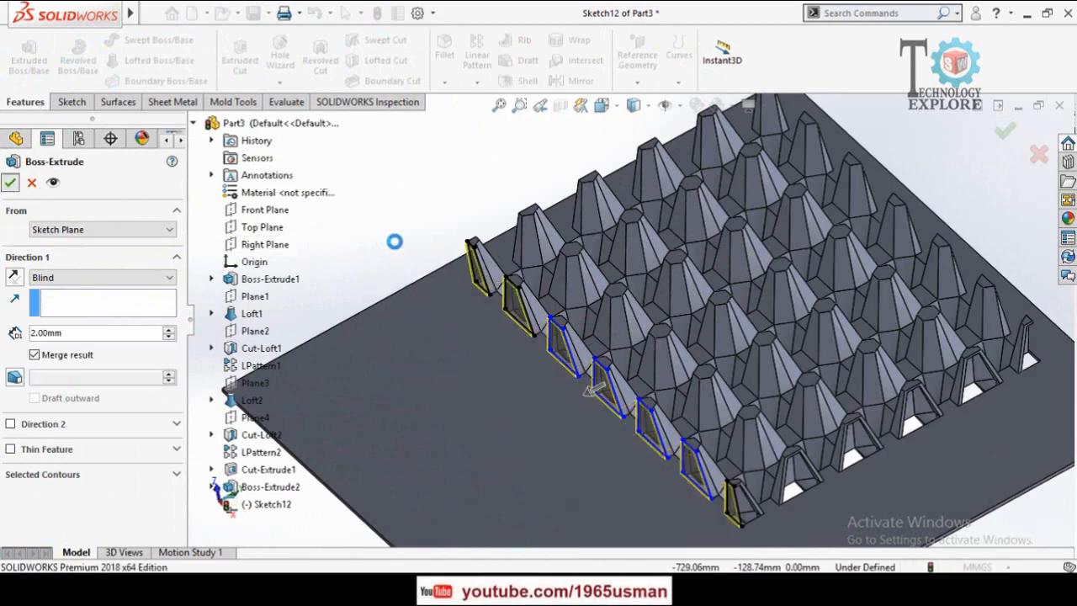
scroll(791, 495, up, 3)
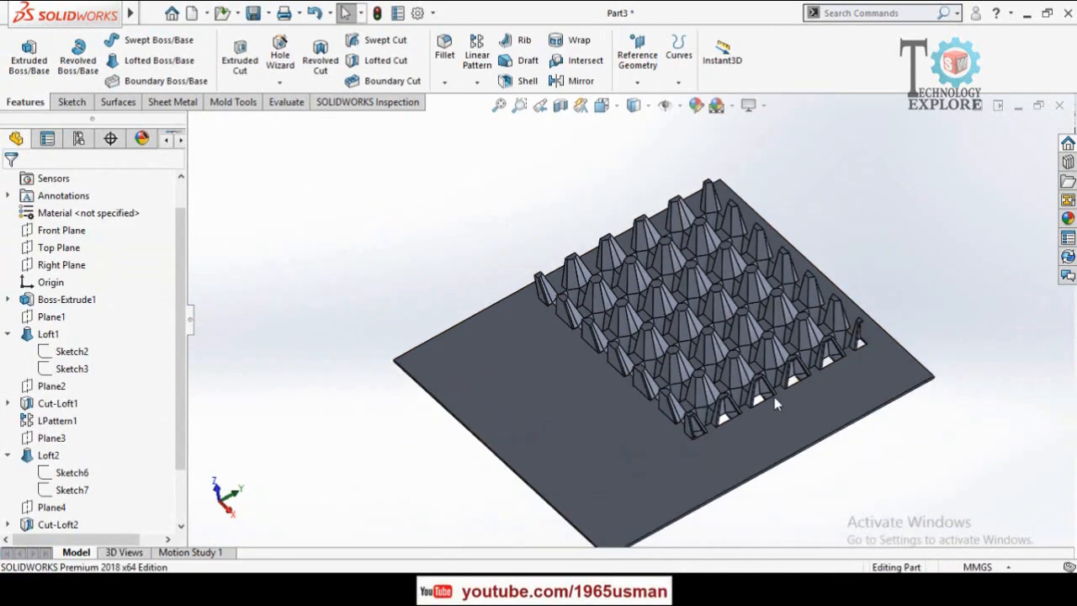
Step: Start a sketch on the cut face of the border lofts on the side opposite the closed row
middle_drag(775, 405, 621, 367)
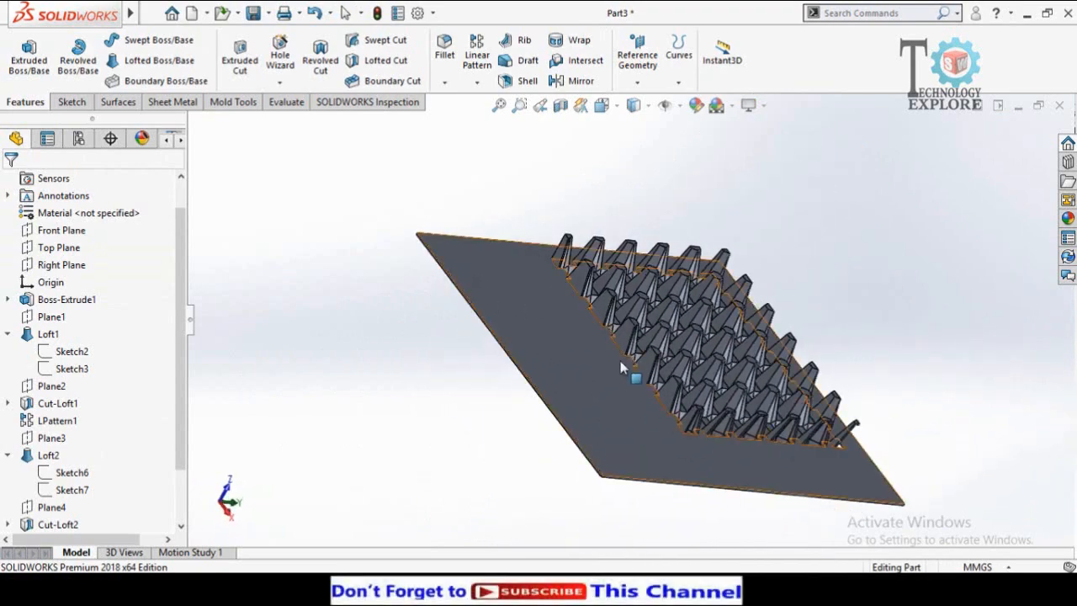
scroll(621, 367, down, 5)
mouse_move(725, 486)
middle_down()
mouse_move(697, 445)
mouse_move(720, 445)
mouse_move(740, 476)
middle_up()
middle_drag(745, 523, 644, 509)
scroll(644, 509, up, 3)
scroll(813, 421, down, 5)
scroll(748, 433, down, 2)
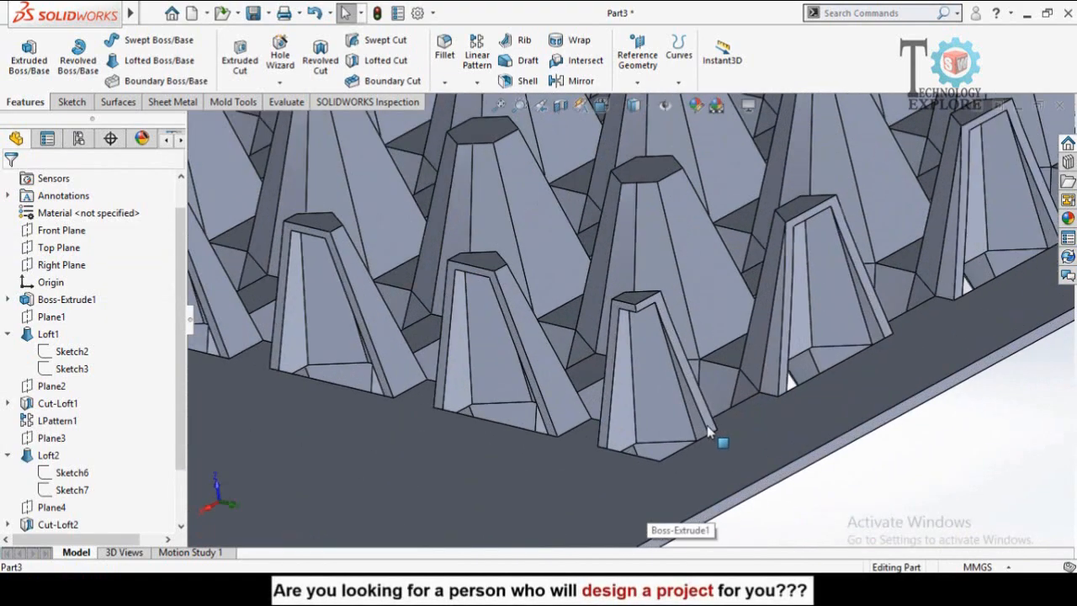
click(709, 427)
click(771, 375)
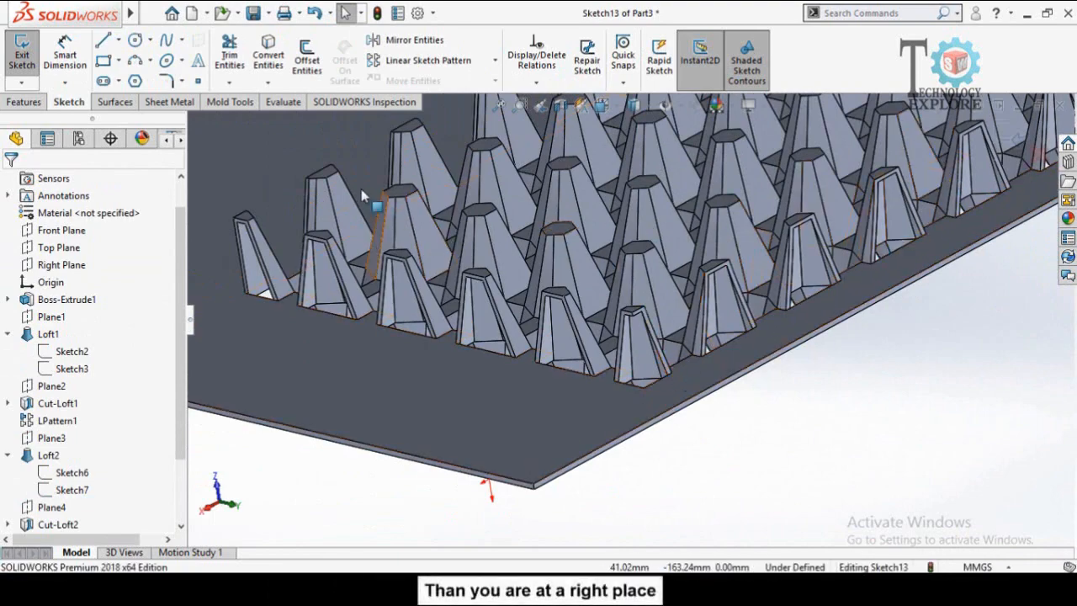
Step: Convert the loft outlines of Sketch12, under Boss-Extrude4, into entities of the new sketch on the opposite side
middle_drag(362, 196, 553, 301)
middle_drag(498, 347, 902, 265)
scroll(902, 265, down, 4)
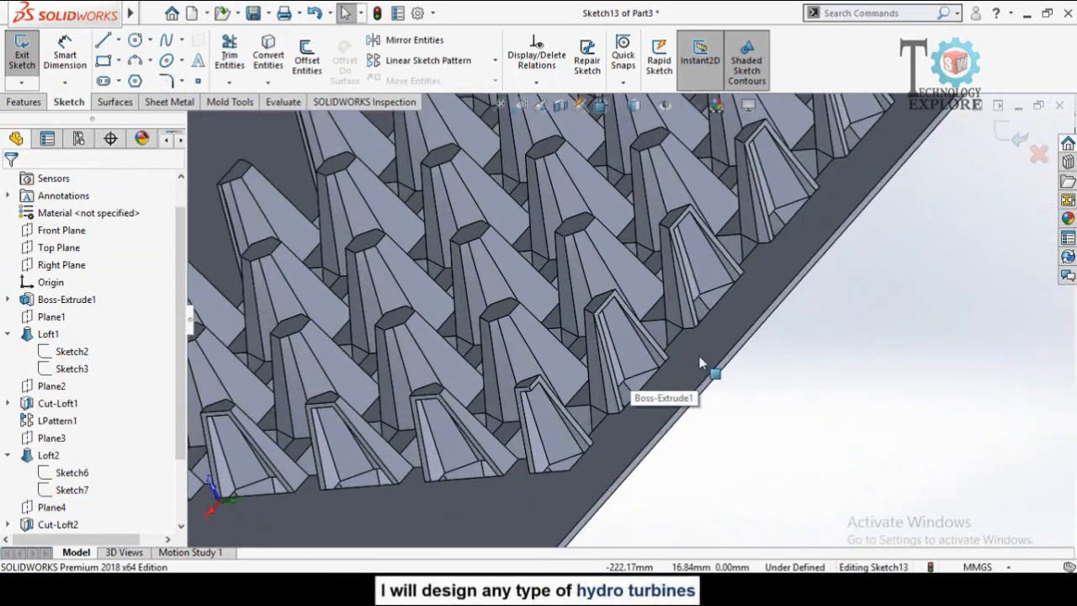
scroll(699, 360, up, 2)
scroll(2, 476, down, 2)
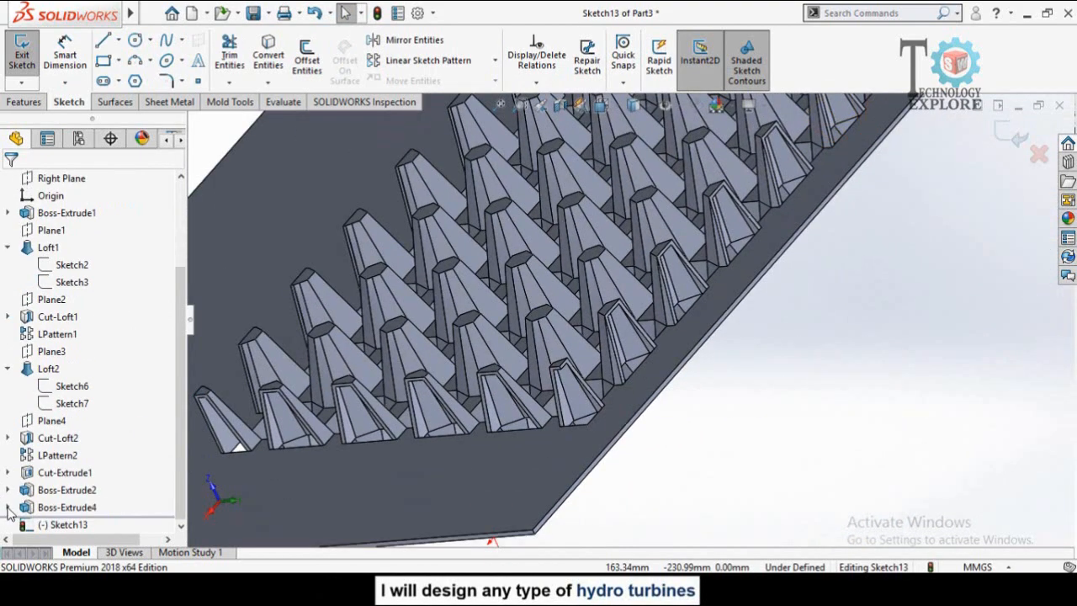
scroll(4, 496, down, 1)
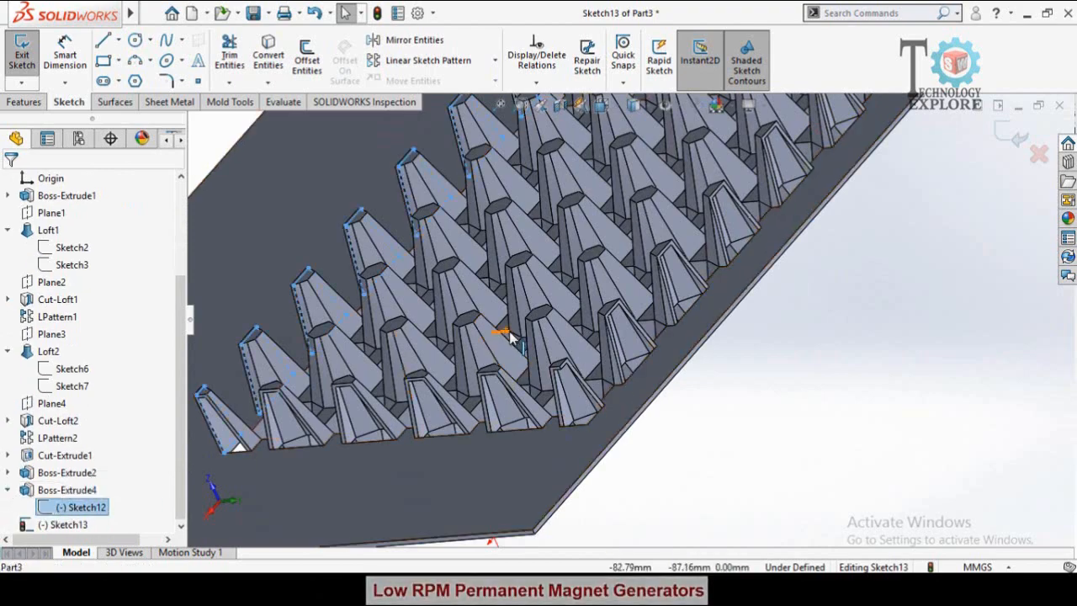
scroll(504, 328, up, 3)
scroll(496, 288, down, 4)
scroll(505, 236, up, 3)
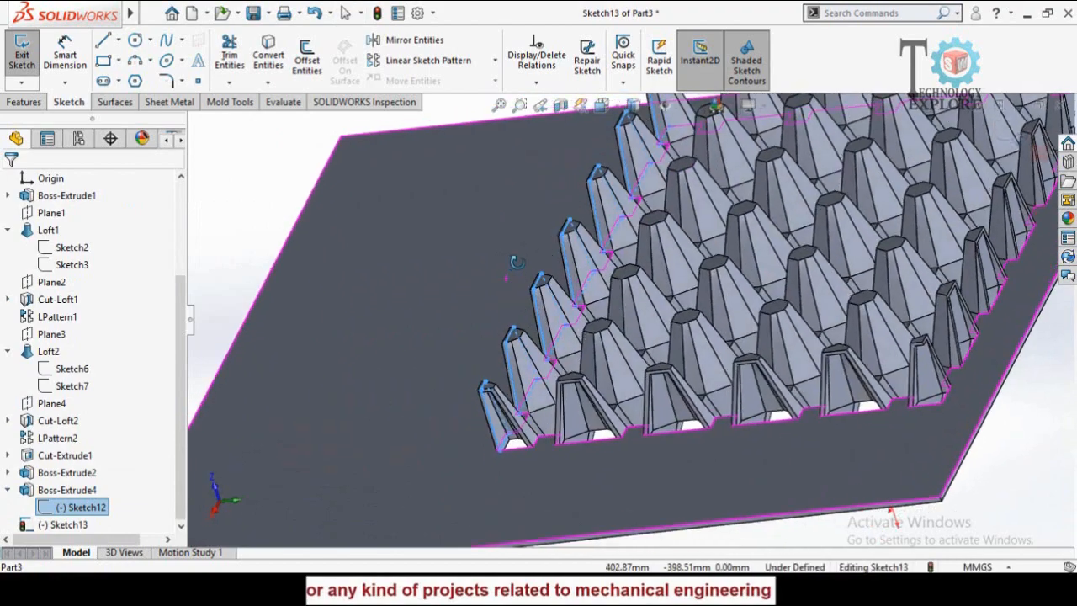
scroll(489, 252, down, 4)
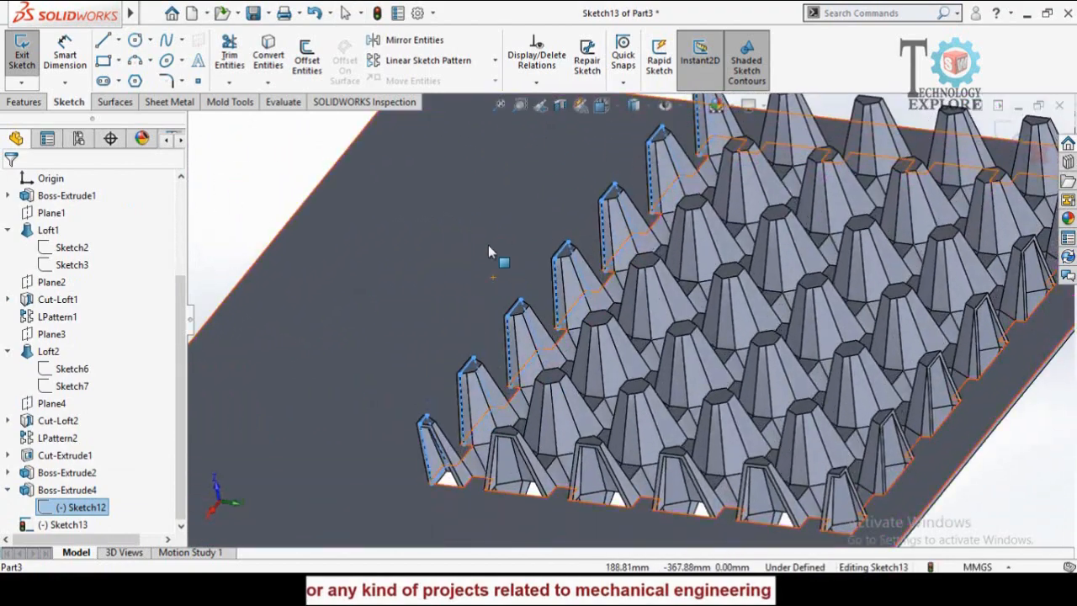
click(277, 55)
scroll(761, 274, up, 3)
scroll(761, 274, down, 2)
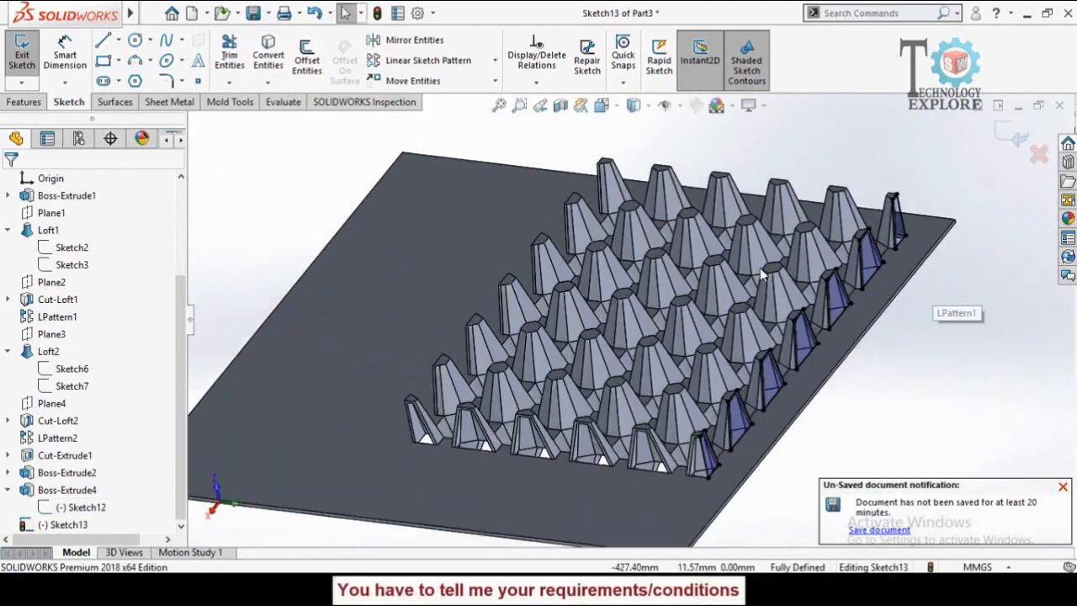
Step: Extrude the converted loft outlines on the opposite side as a 2 mm blind boss
click(23, 101)
click(28, 57)
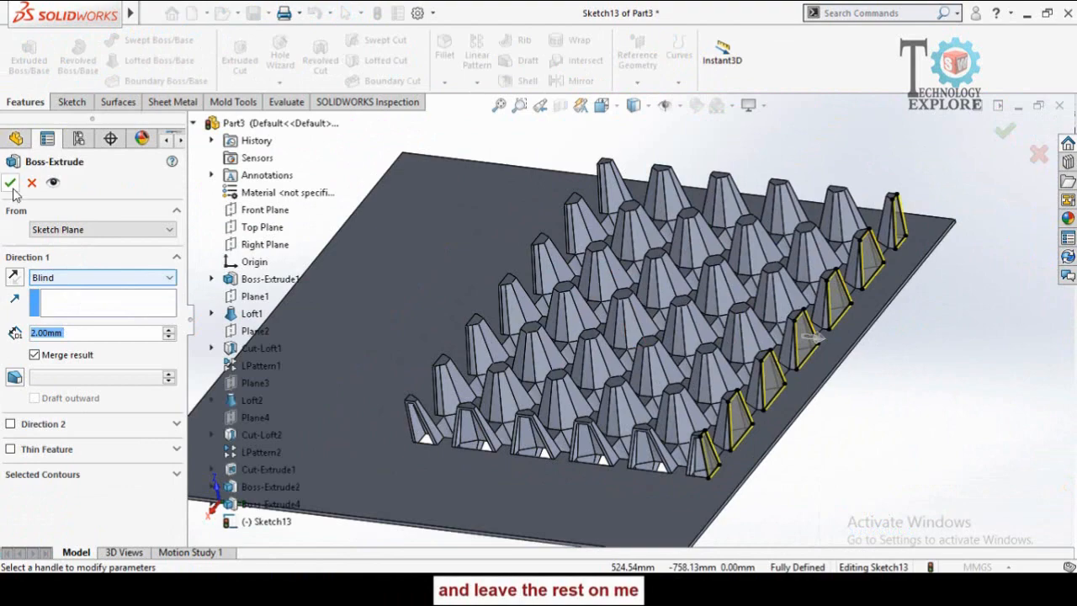
scroll(564, 412, up, 4)
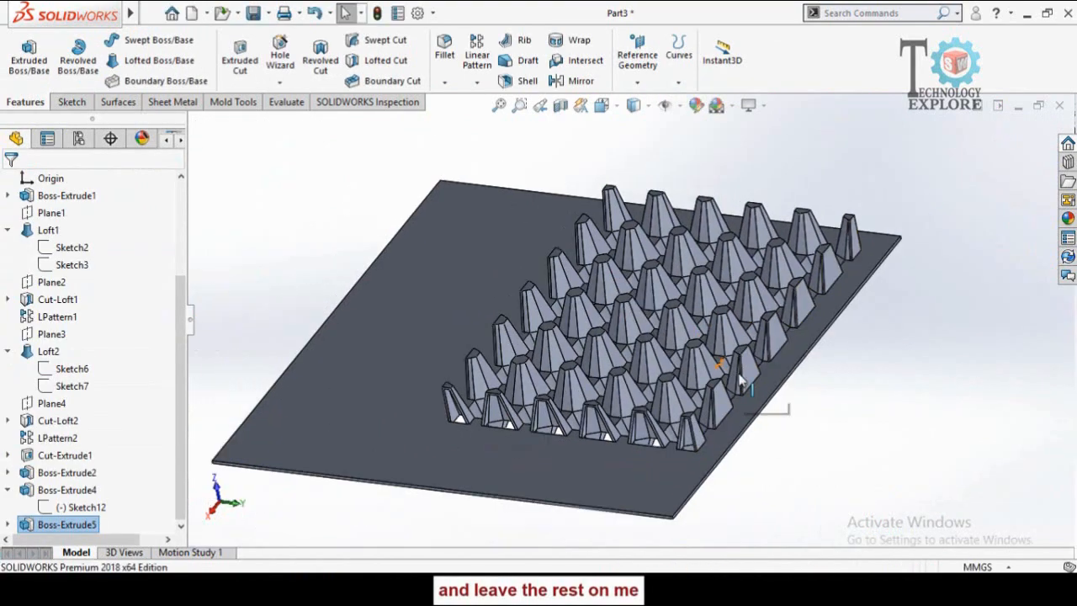
Step: Start a sketch on the cut face of the second loft in the adjacent row that is still open
scroll(550, 397, down, 6)
middle_drag(519, 382, 550, 289)
scroll(665, 316, up, 3)
middle_drag(666, 346, 740, 304)
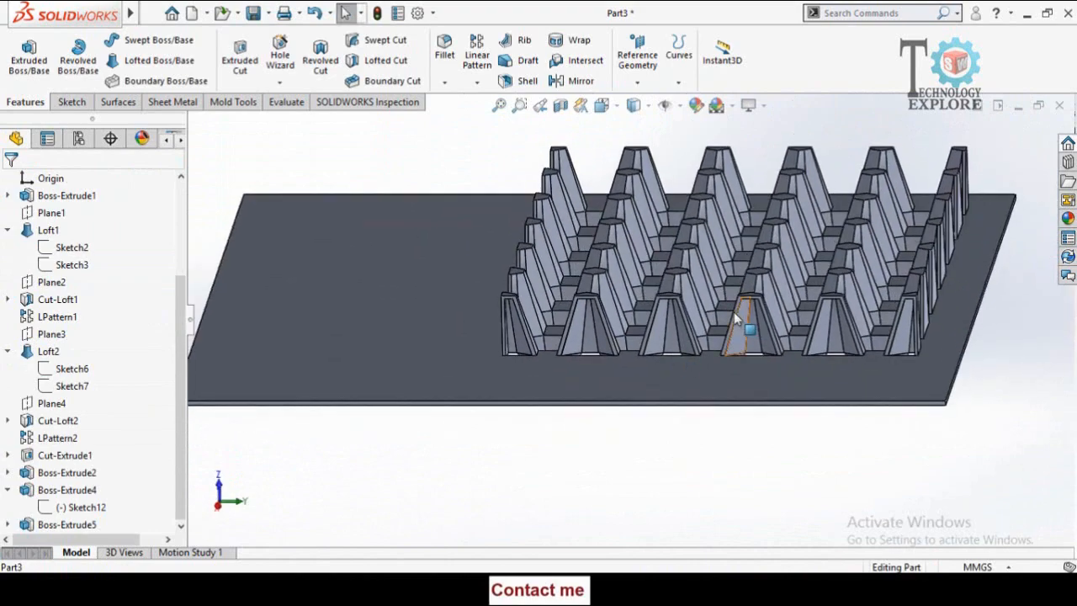
scroll(465, 349, down, 5)
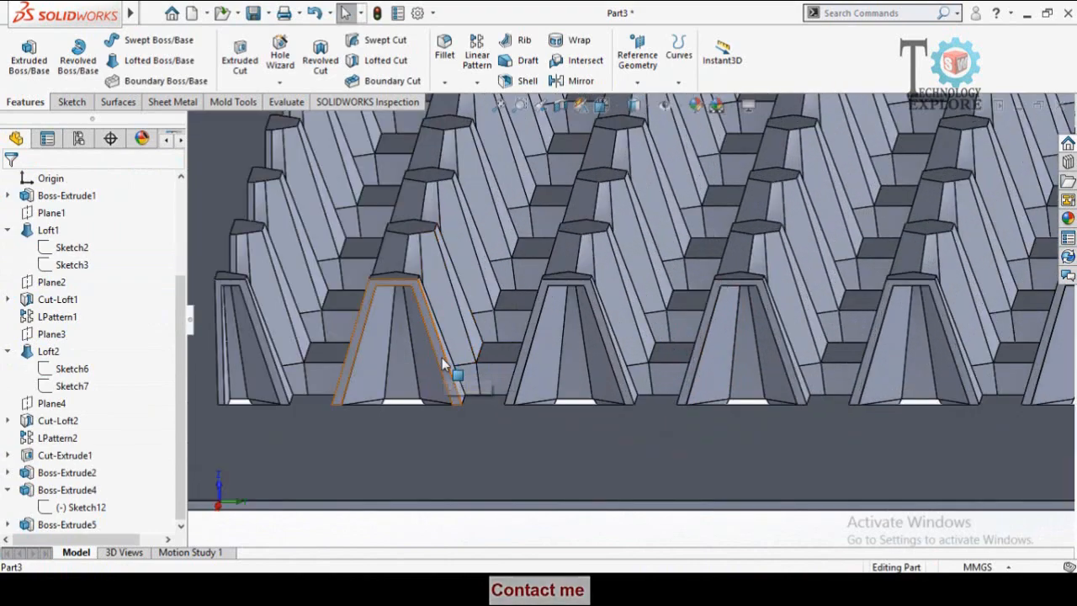
click(443, 364)
click(505, 312)
scroll(546, 412, up, 4)
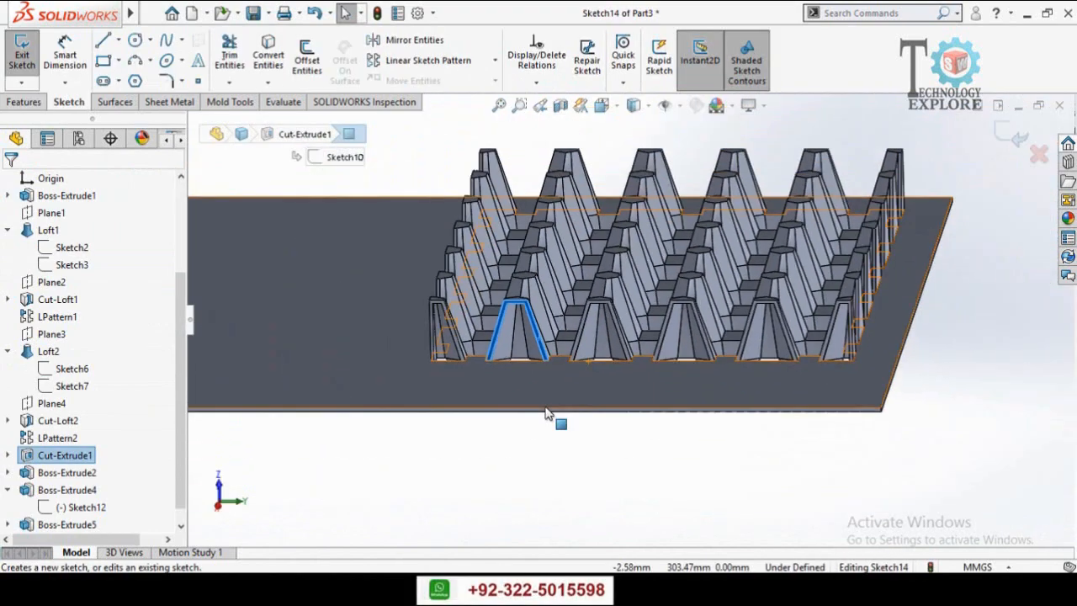
middle_drag(545, 414, 416, 489)
scroll(605, 339, down, 3)
middle_drag(605, 339, 603, 384)
scroll(603, 383, up, 5)
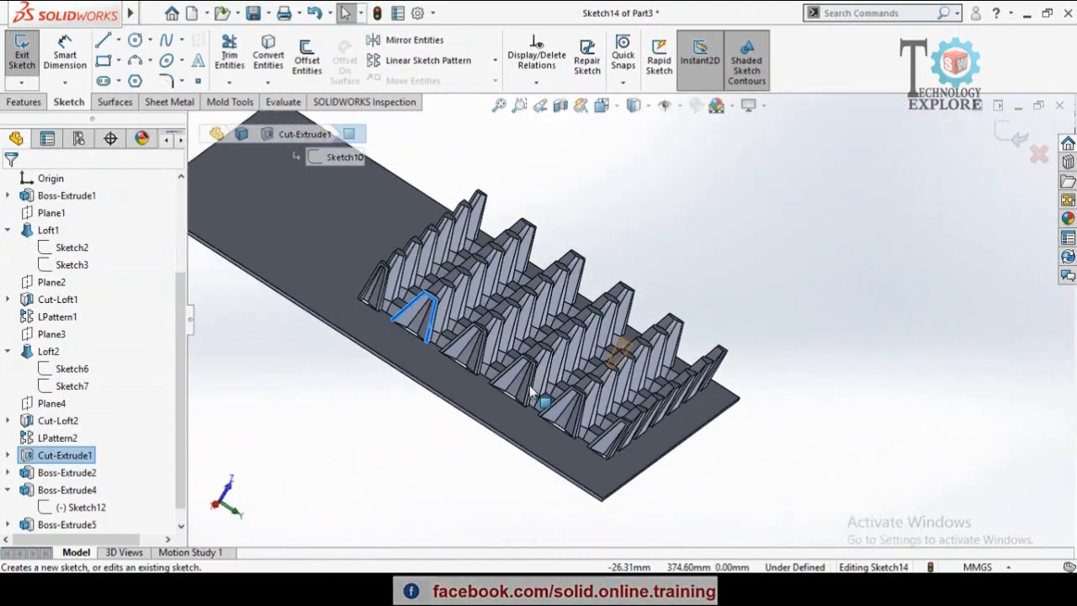
Step: Trace the outline of the half loft at the lower end of the row with a closed loop of four lines
scroll(425, 337, down, 5)
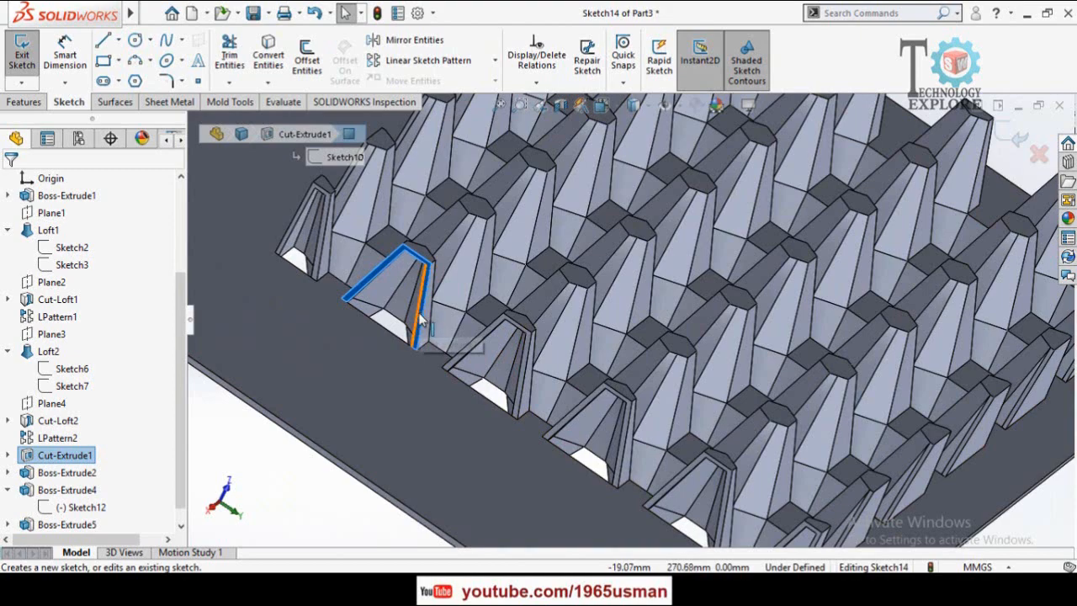
key(ctrl+4)
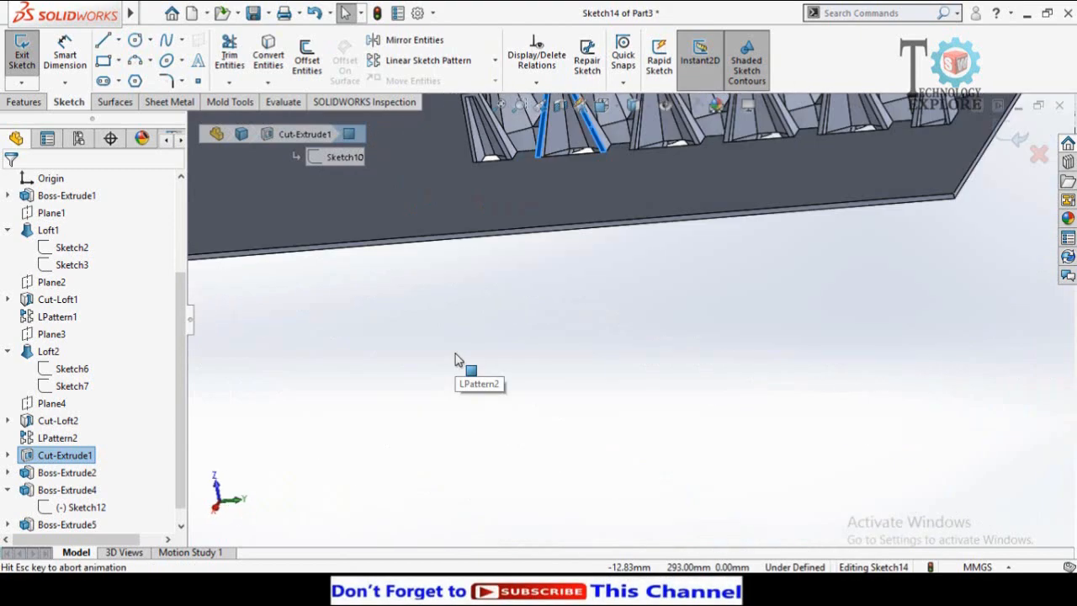
scroll(689, 357, down, 5)
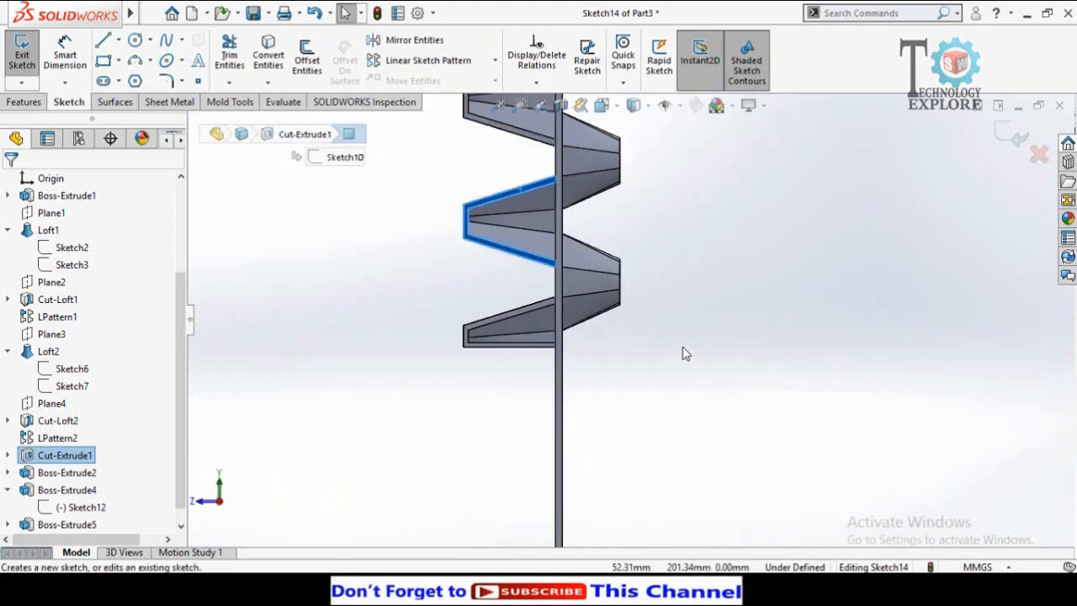
click(103, 42)
scroll(550, 360, down, 4)
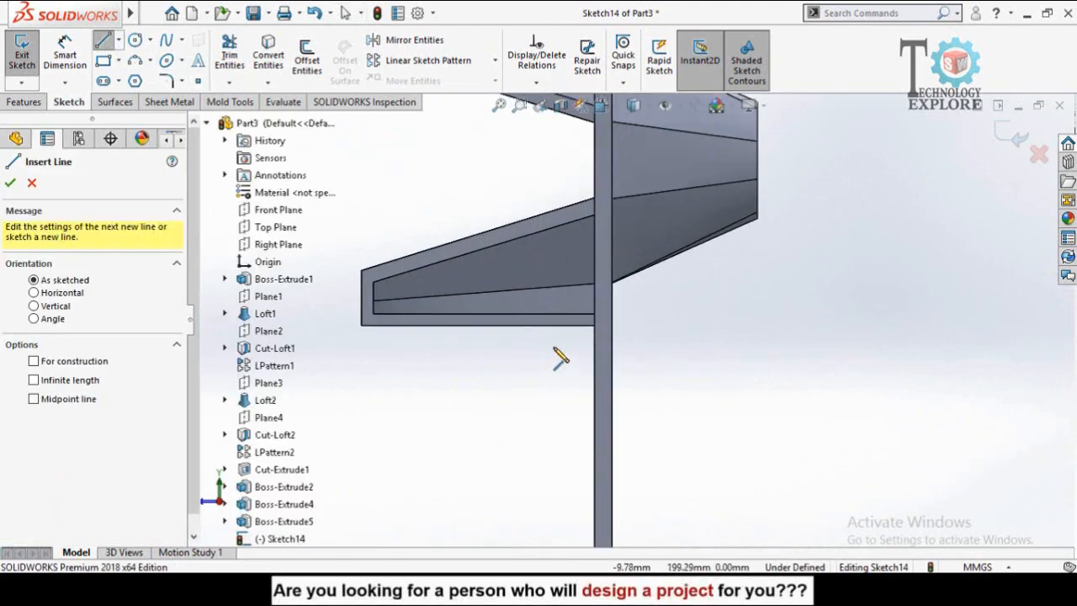
click(594, 327)
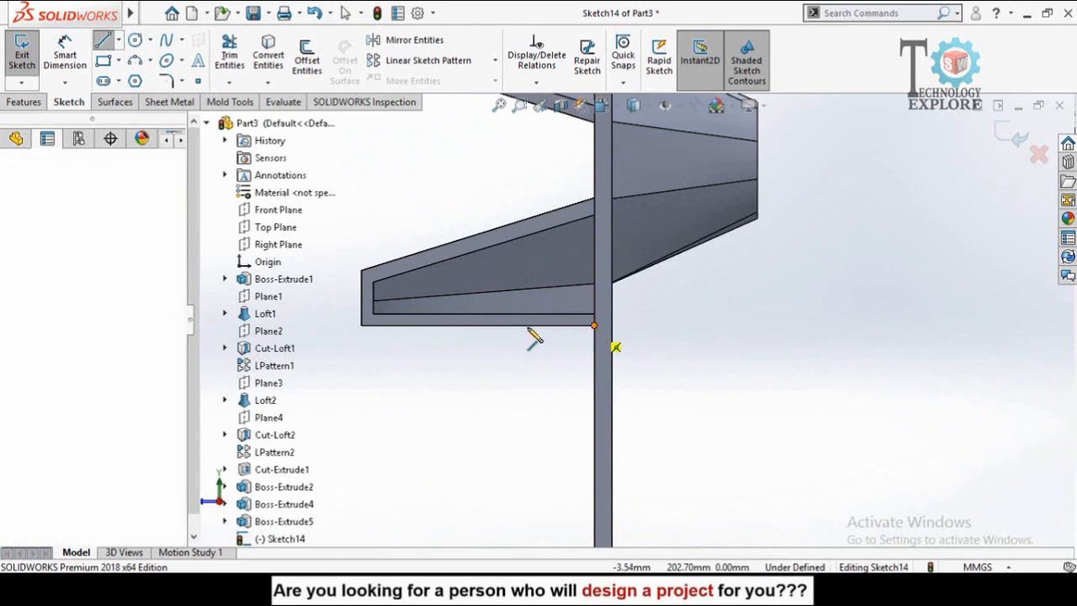
click(362, 324)
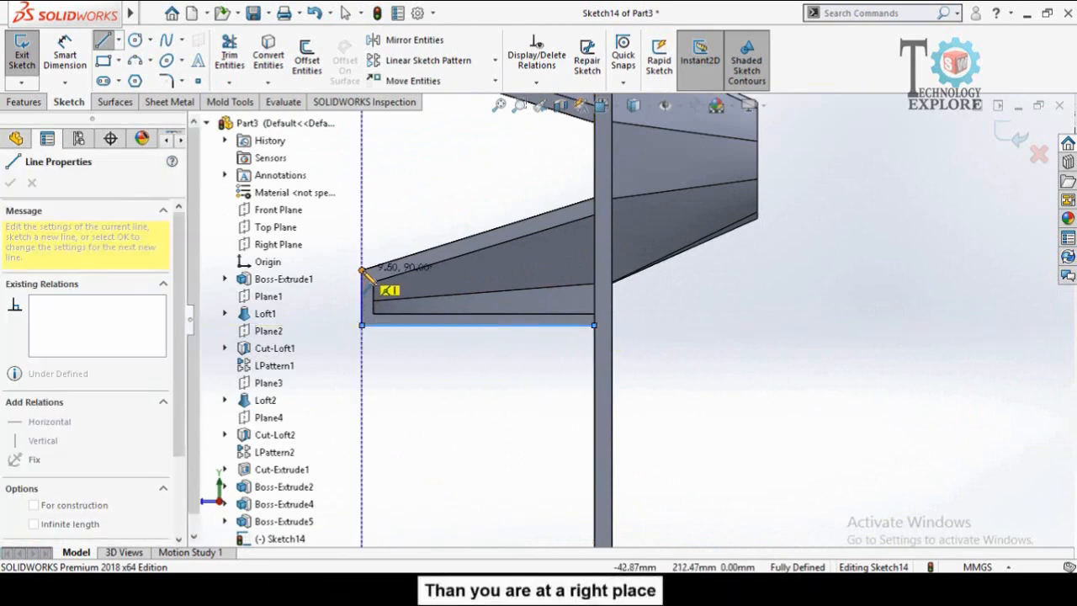
click(362, 270)
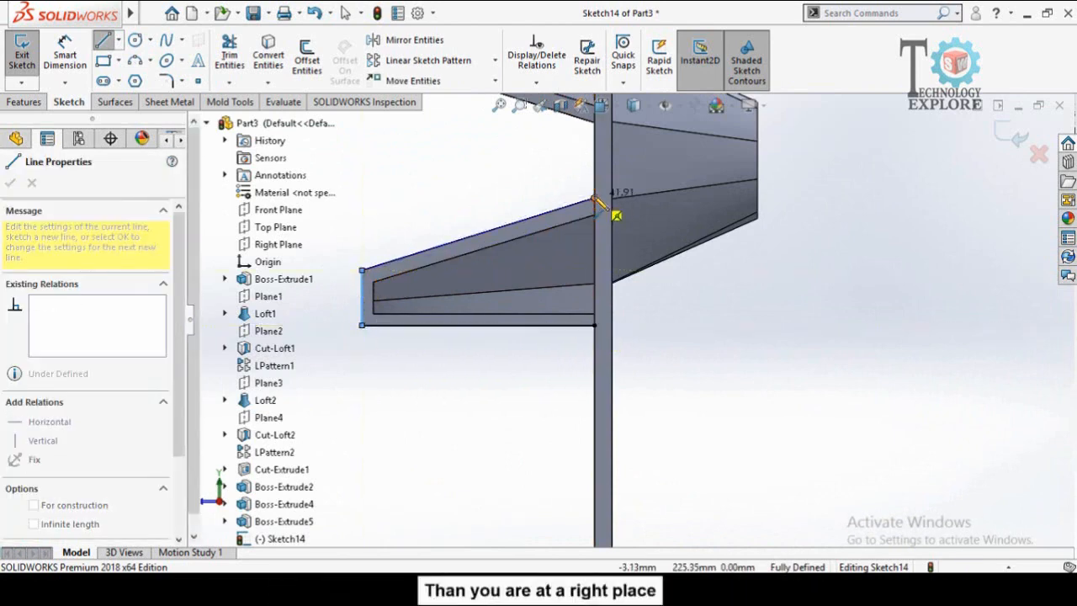
click(593, 325)
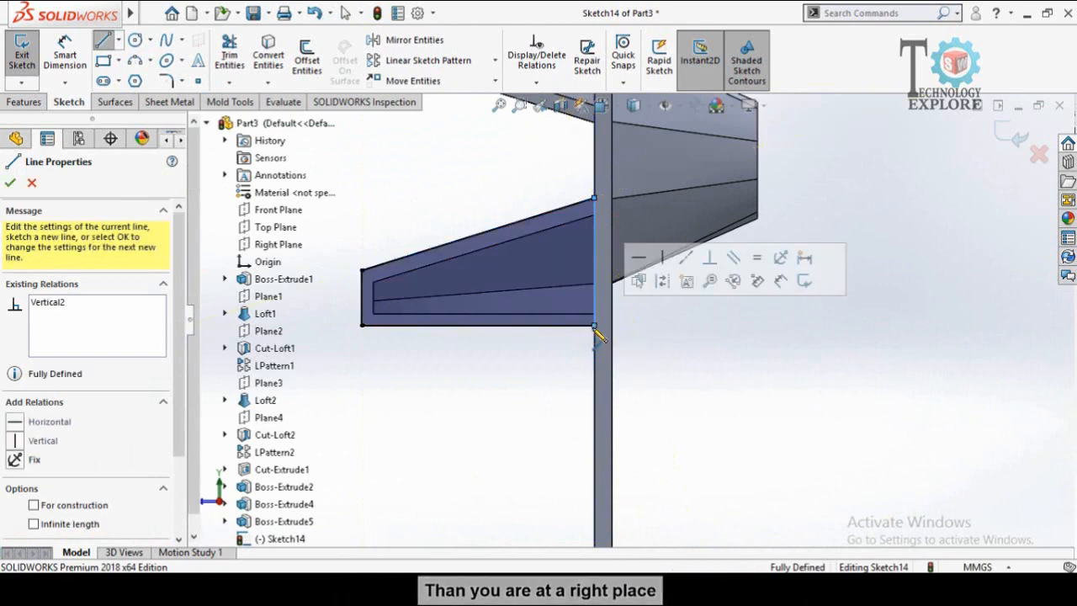
Step: Trace the outline of the adjacent full loft, second from the lower end, with four connected lines
scroll(596, 328, up, 4)
scroll(599, 247, down, 5)
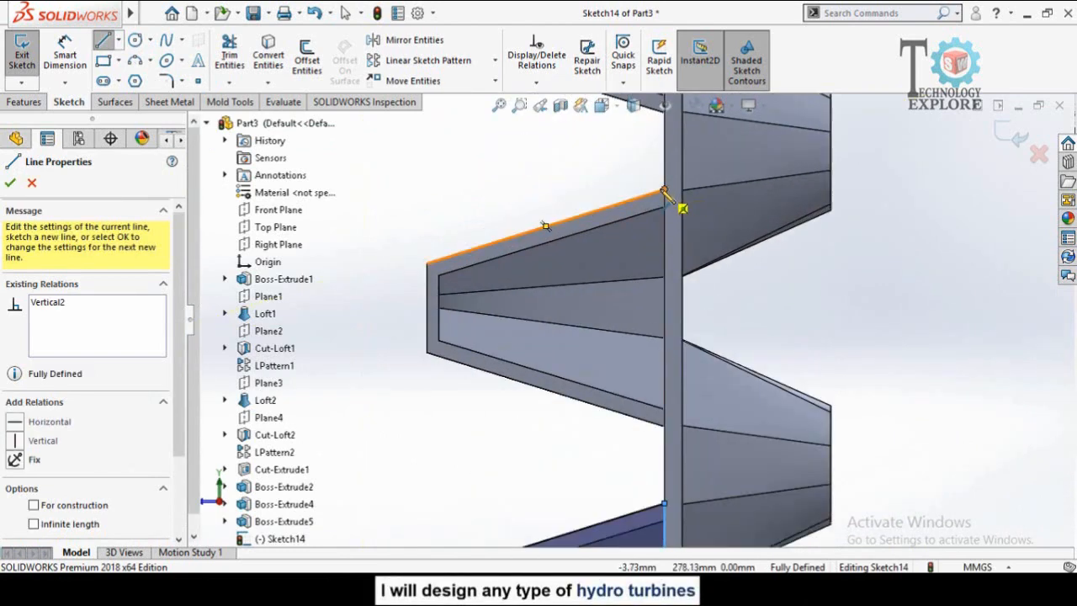
click(663, 190)
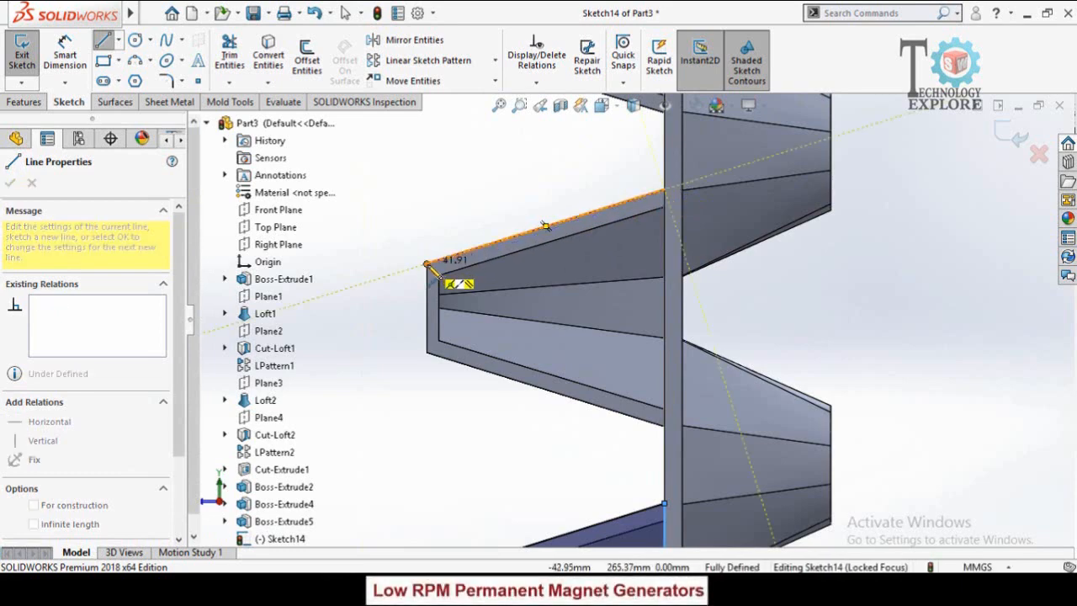
click(426, 351)
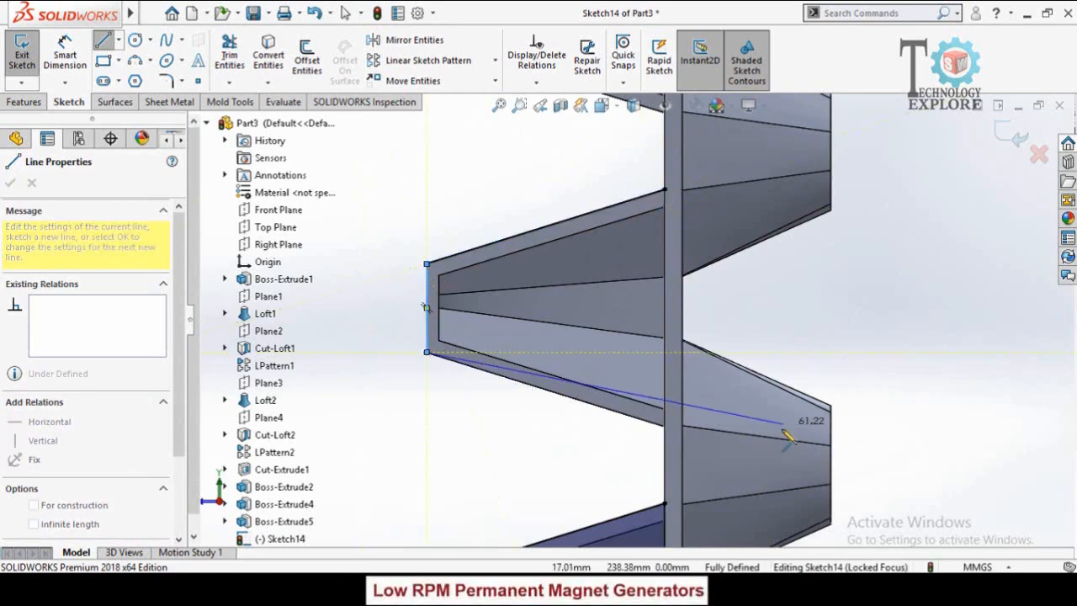
click(664, 425)
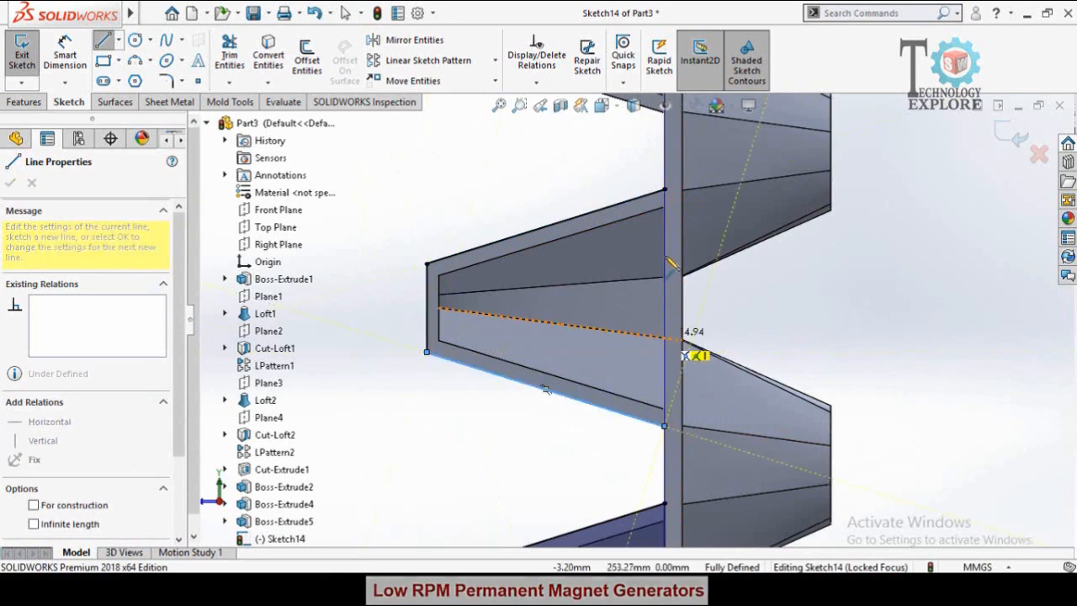
click(664, 191)
key(Escape)
Step: Copy the full loft outline from its lower outer corner to the matching corner of the third loft
scroll(614, 330, up, 5)
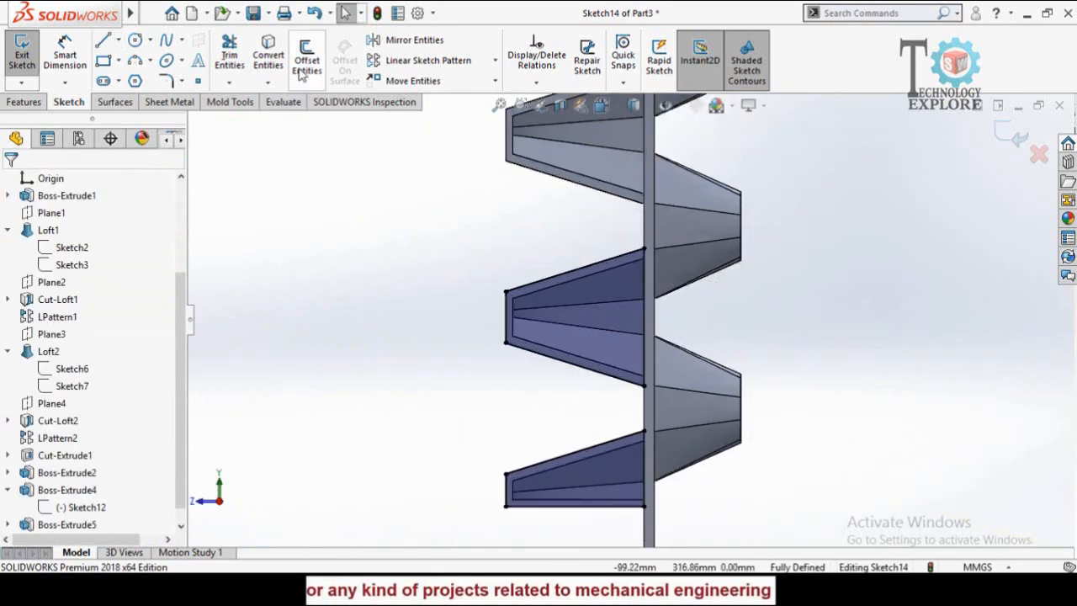
drag(434, 216, 716, 401)
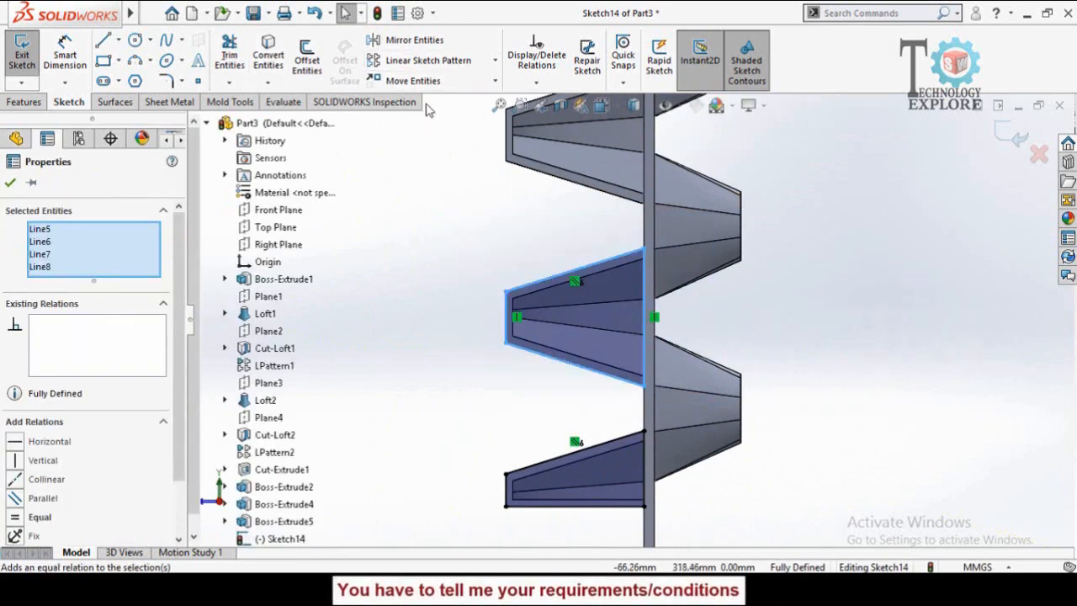
click(496, 83)
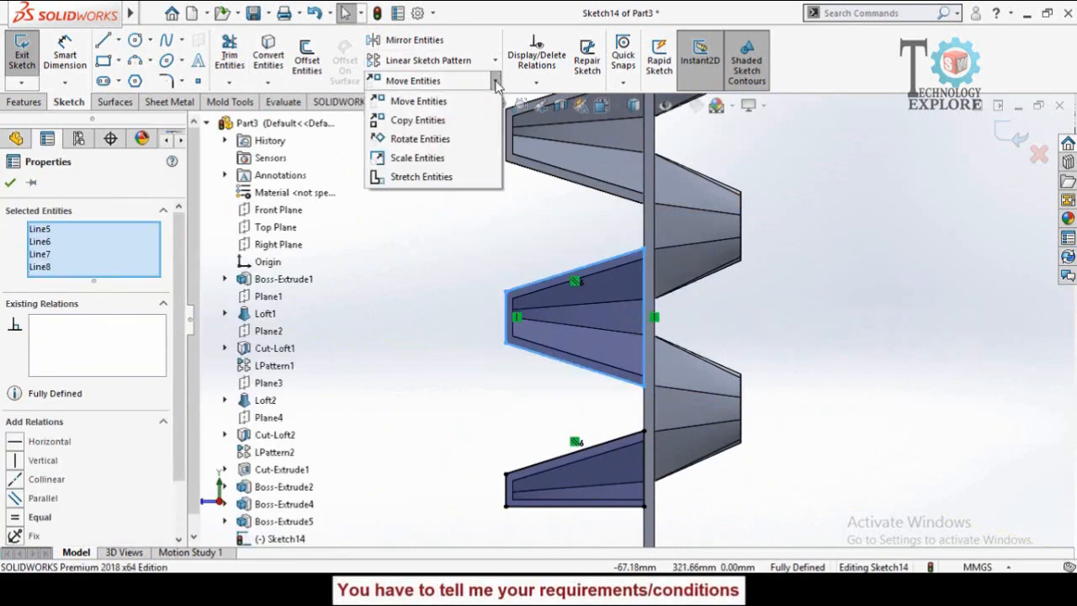
click(414, 120)
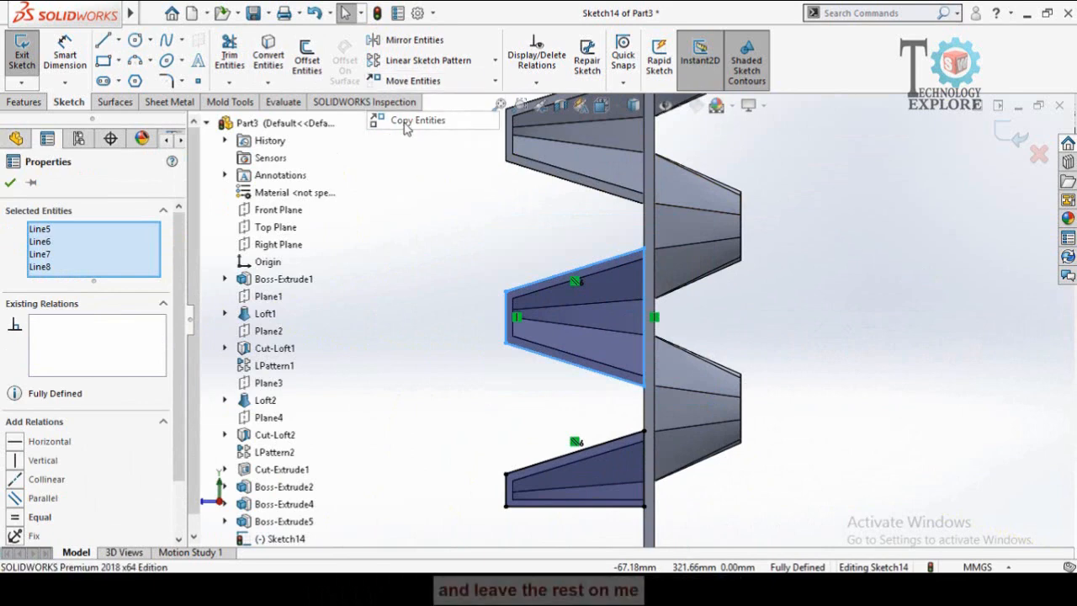
click(503, 343)
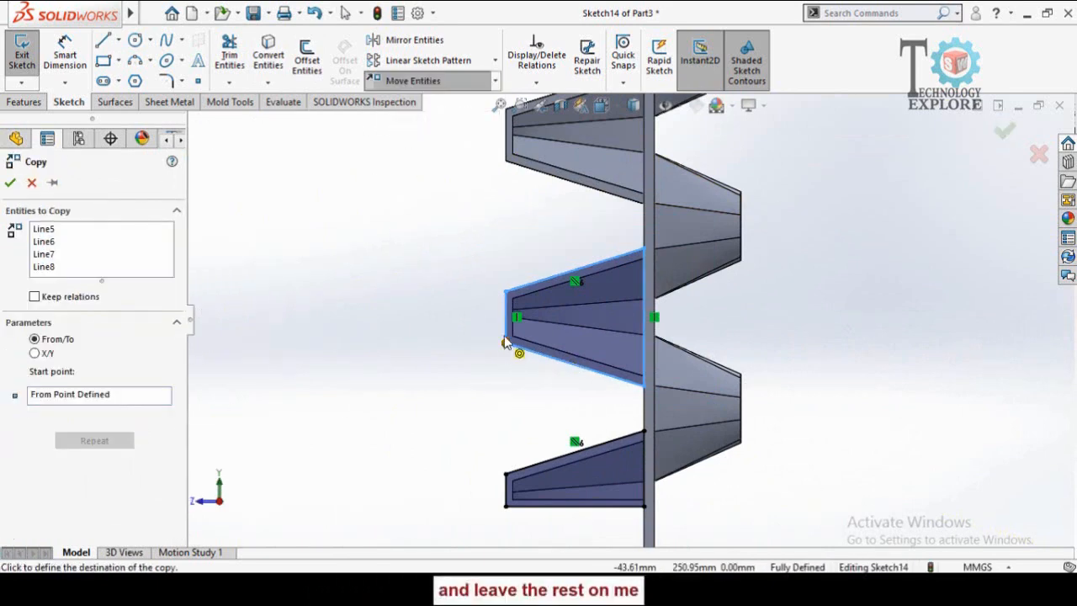
click(508, 164)
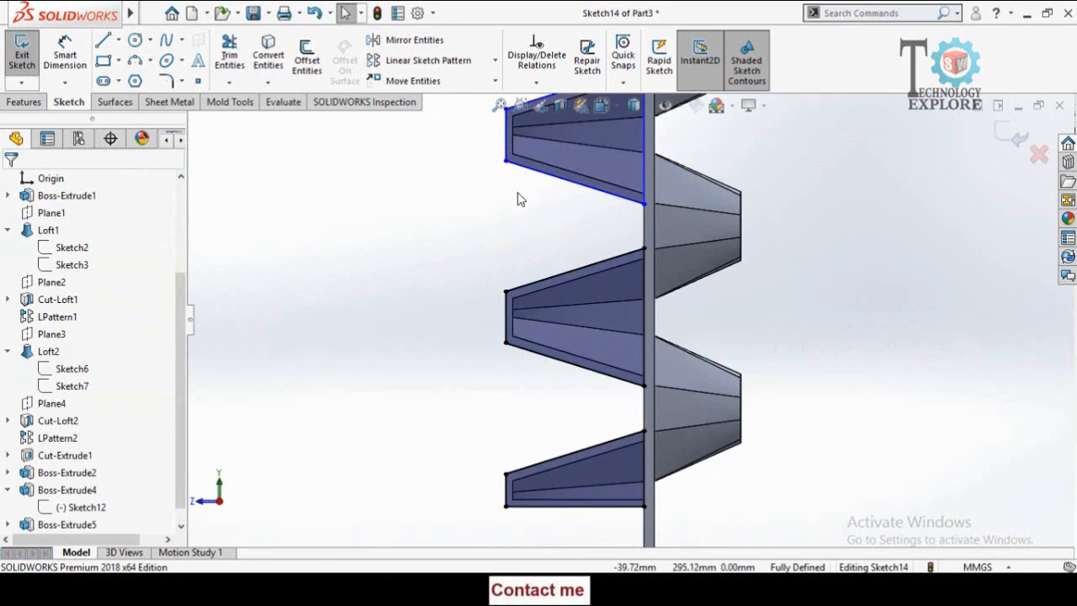
Step: Copy the second loft's four-line outline onto the fourth loft, using the lower outer corner as base point
scroll(517, 199, up, 5)
scroll(679, 332, down, 5)
drag(426, 256, 689, 370)
click(495, 81)
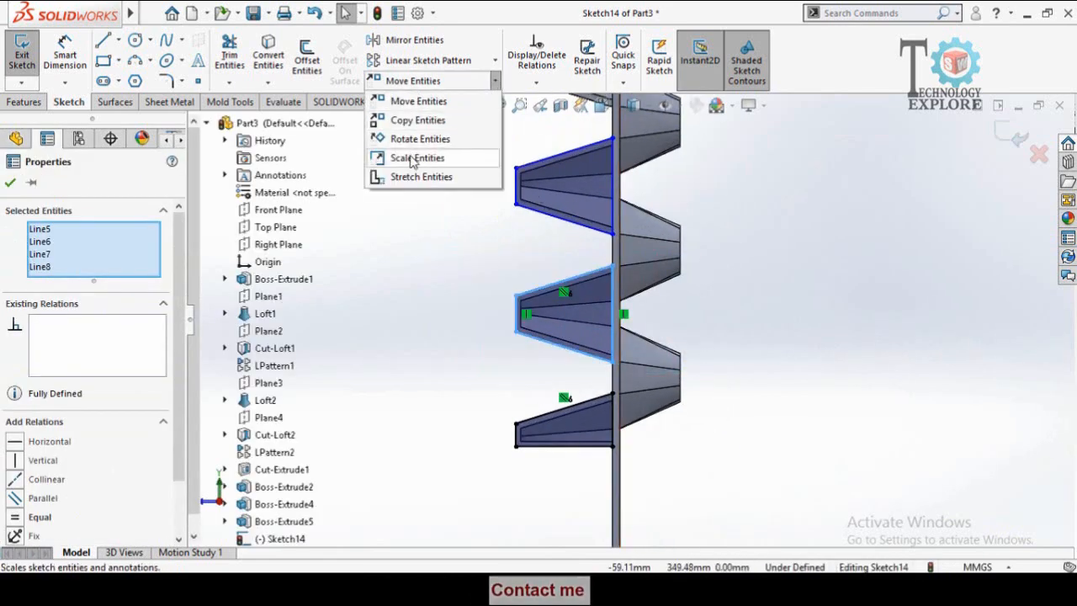
click(415, 121)
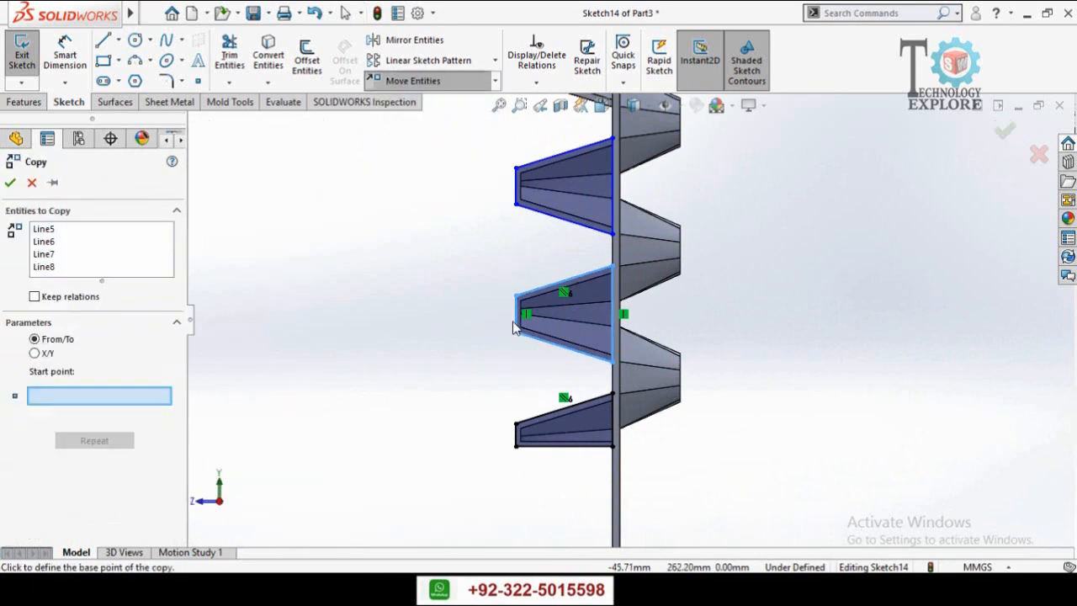
scroll(517, 307, up, 3)
scroll(527, 289, down, 6)
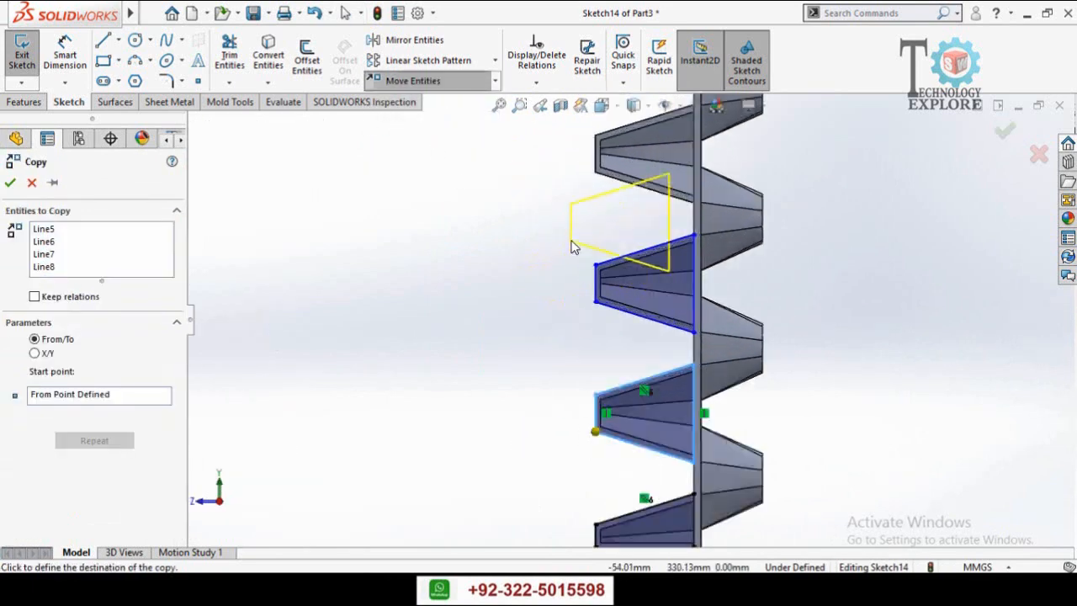
click(613, 158)
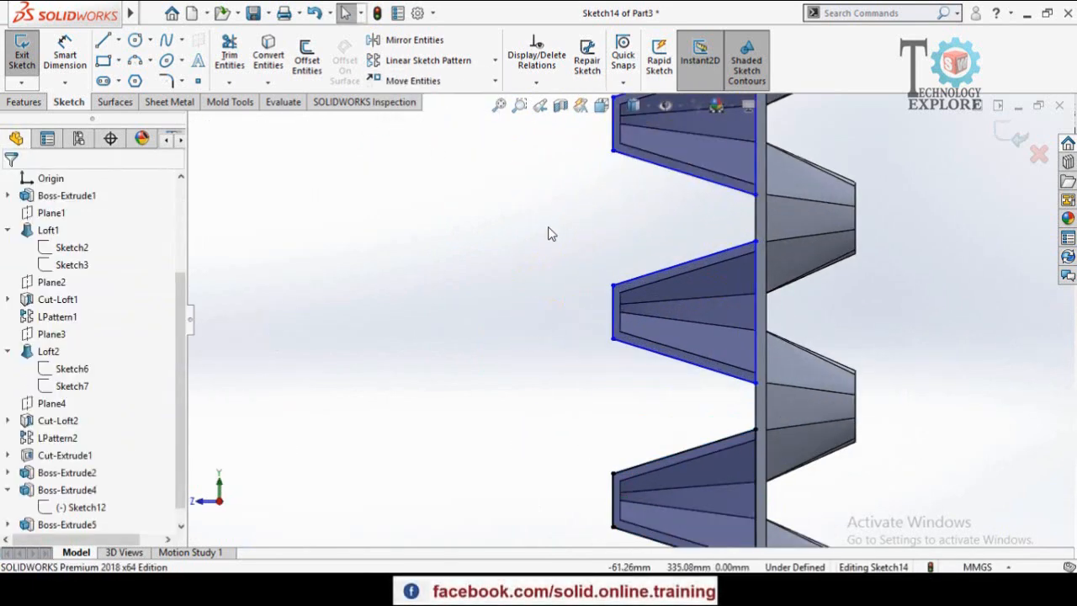
Step: Copy the second loft's outline onto the fifth loft, matching their lower outer corners
scroll(547, 235, up, 3)
scroll(593, 364, down, 1)
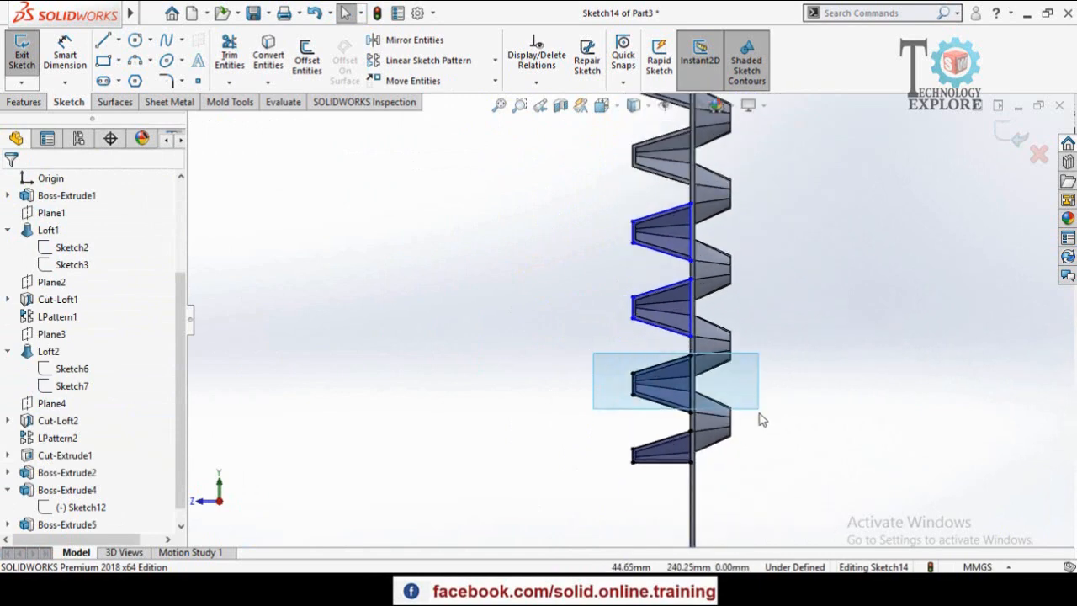
drag(756, 421, 756, 420)
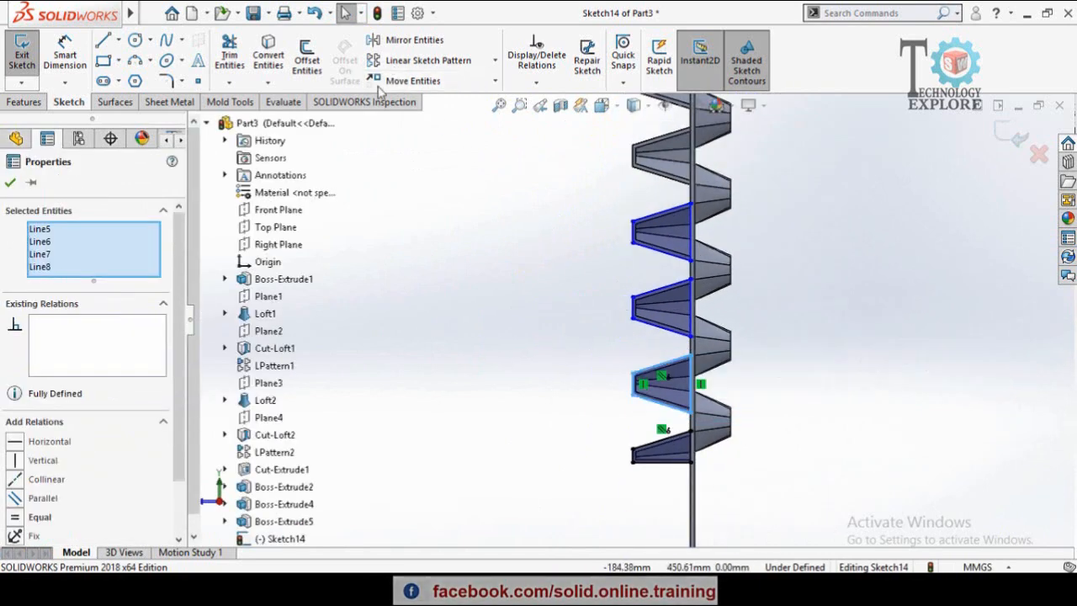
click(496, 82)
click(417, 119)
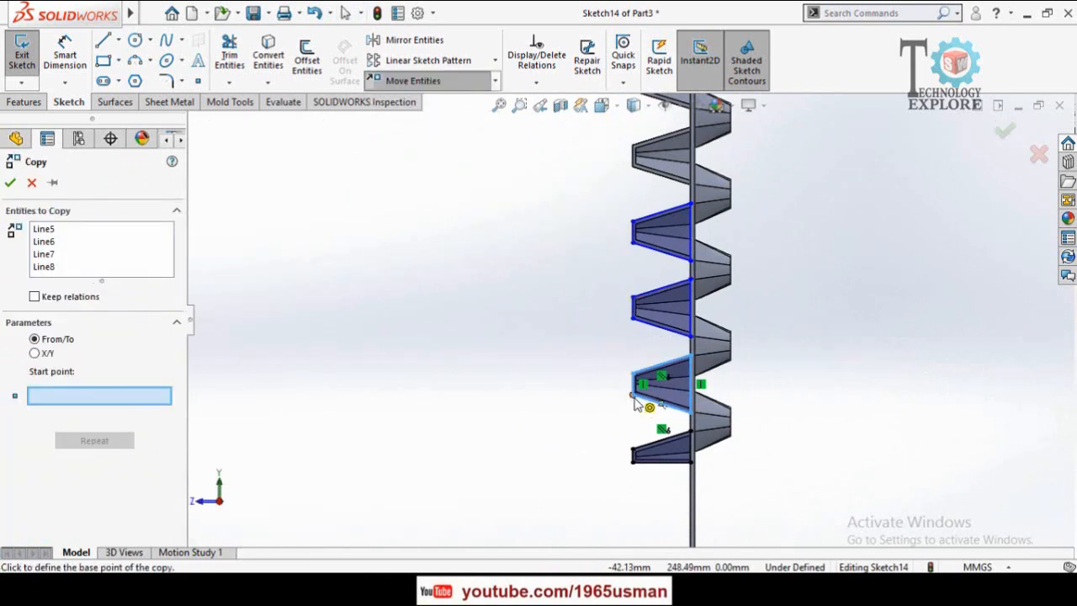
scroll(614, 281, down, 5)
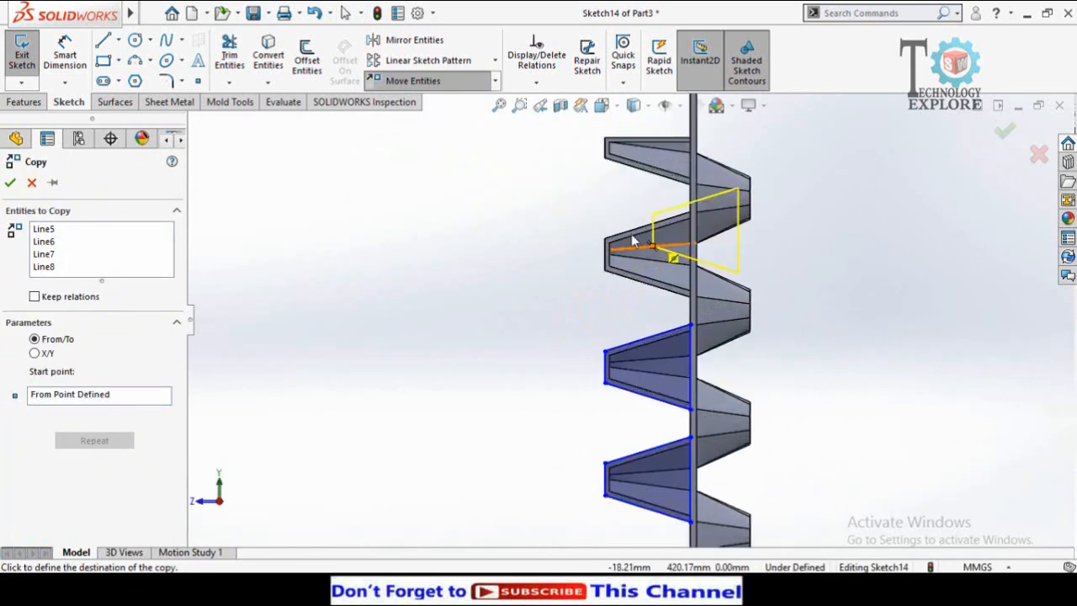
click(631, 305)
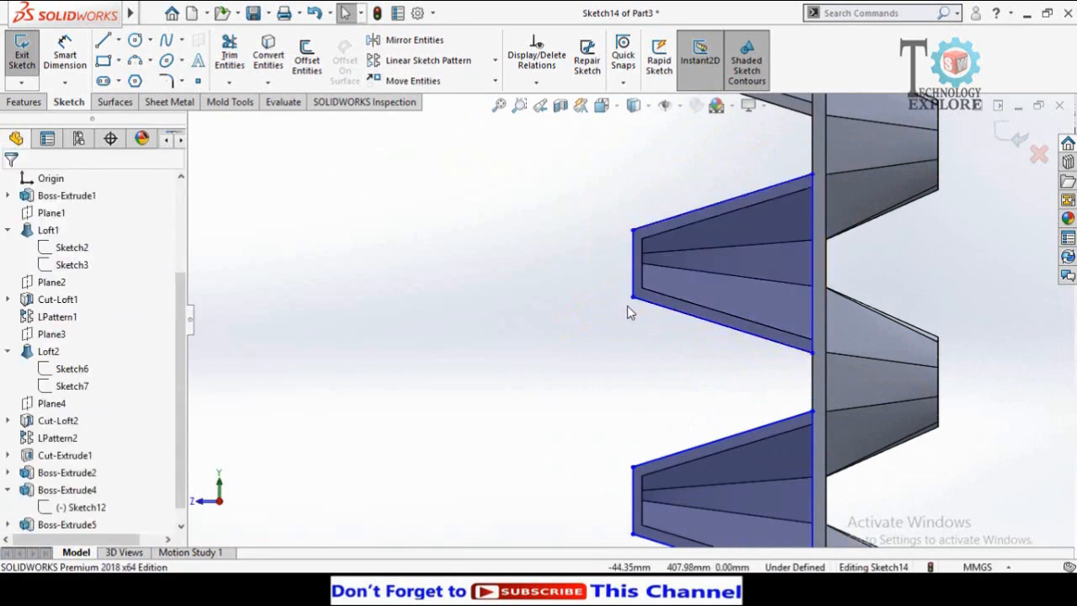
Step: Trace the outline of the half loft at the upper end of the row with four closed lines
scroll(633, 305, up, 3)
scroll(739, 135, down, 5)
scroll(637, 243, up, 2)
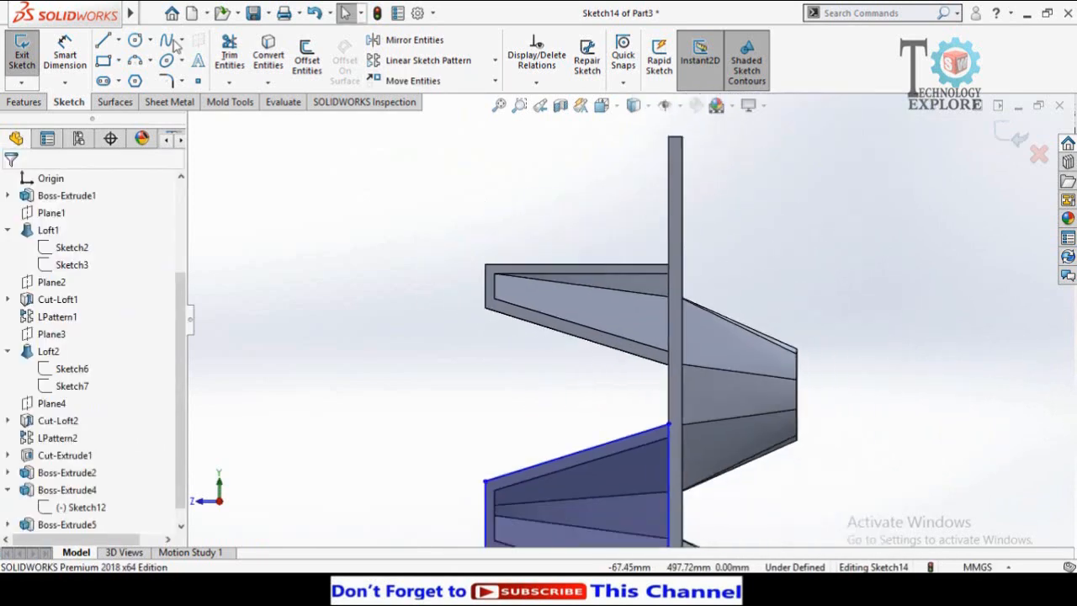
click(104, 40)
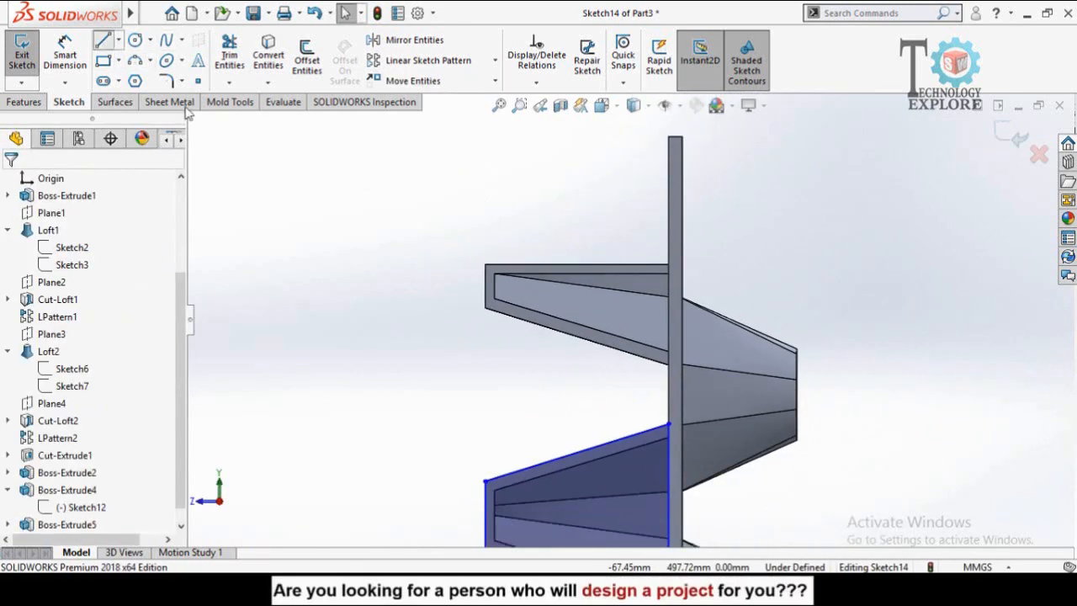
click(661, 266)
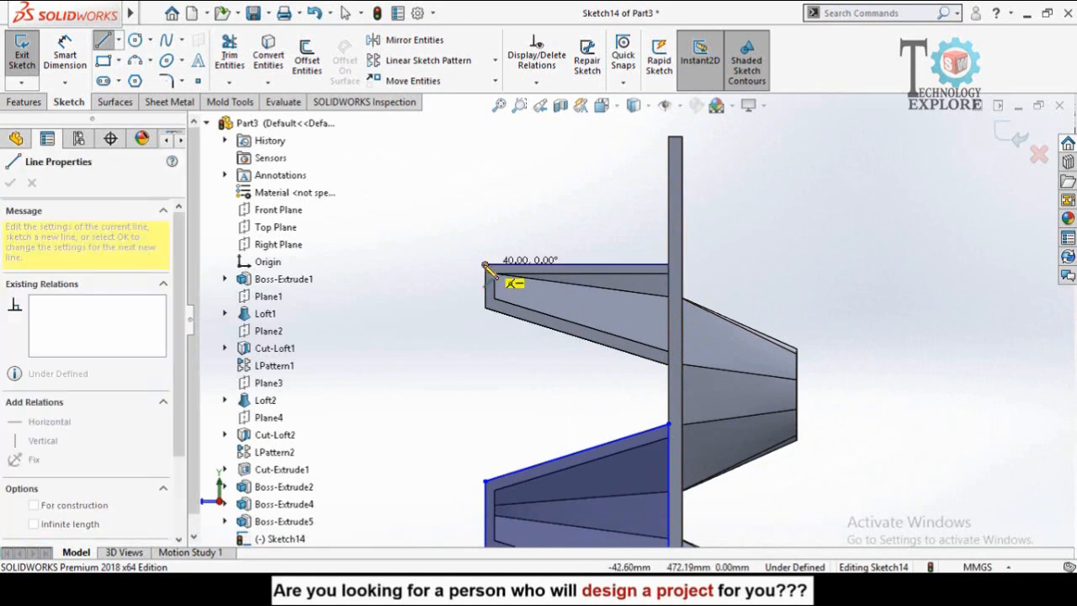
click(484, 307)
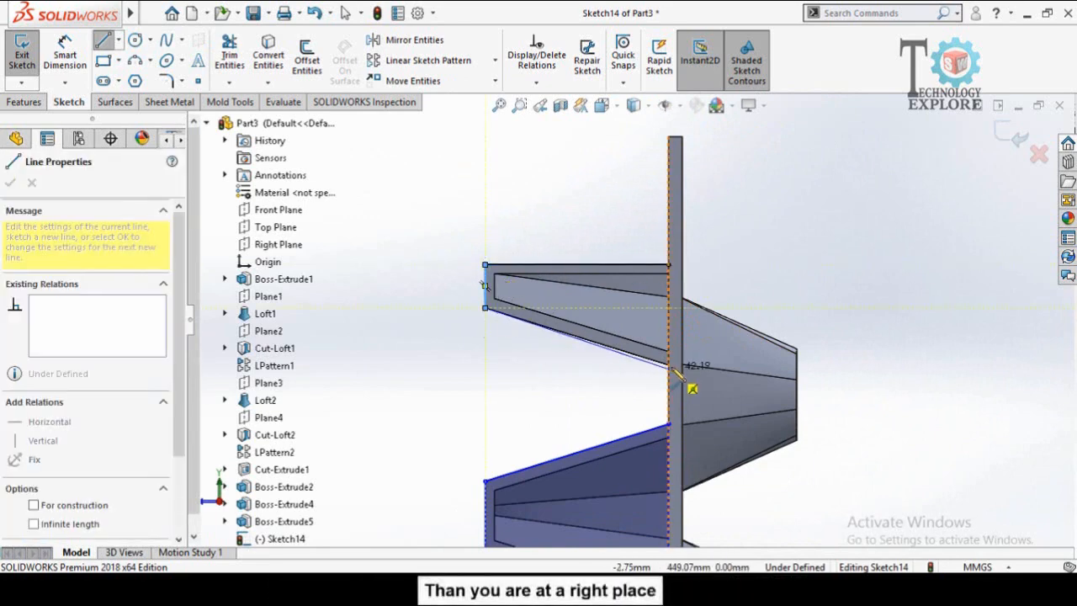
click(668, 264)
key(Escape)
Step: Extrude the six loft outlines of this sketch as a boss to close the row
scroll(629, 319, up, 3)
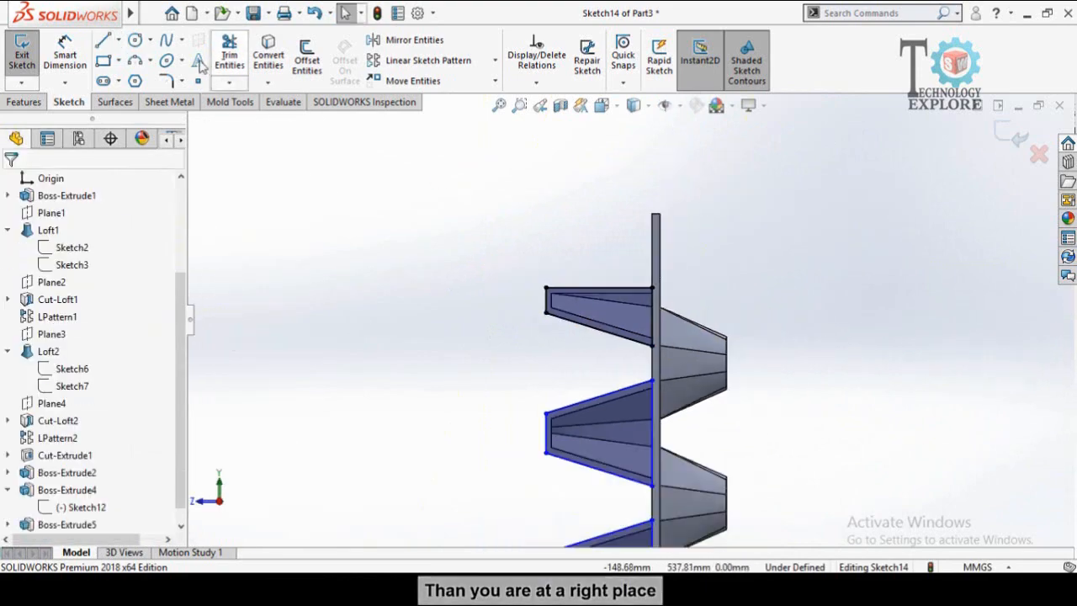
click(25, 102)
click(29, 57)
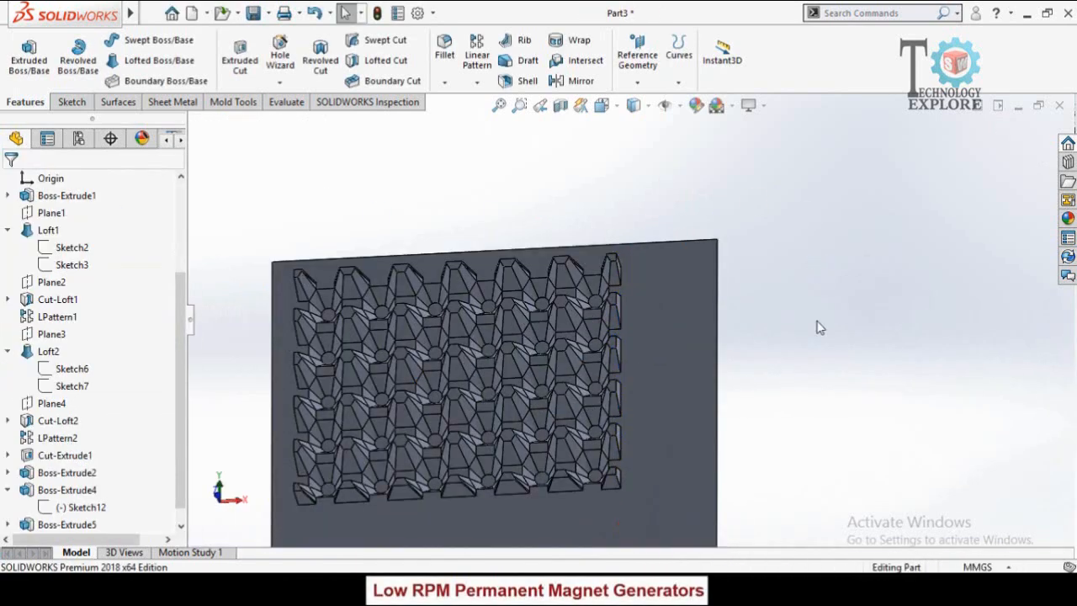
Step: Start a sketch on the cut face of a loft along the remaining open side and convert Sketch14's outlines into it
scroll(789, 391, up, 3)
middle_drag(512, 382, 466, 379)
scroll(426, 375, down, 6)
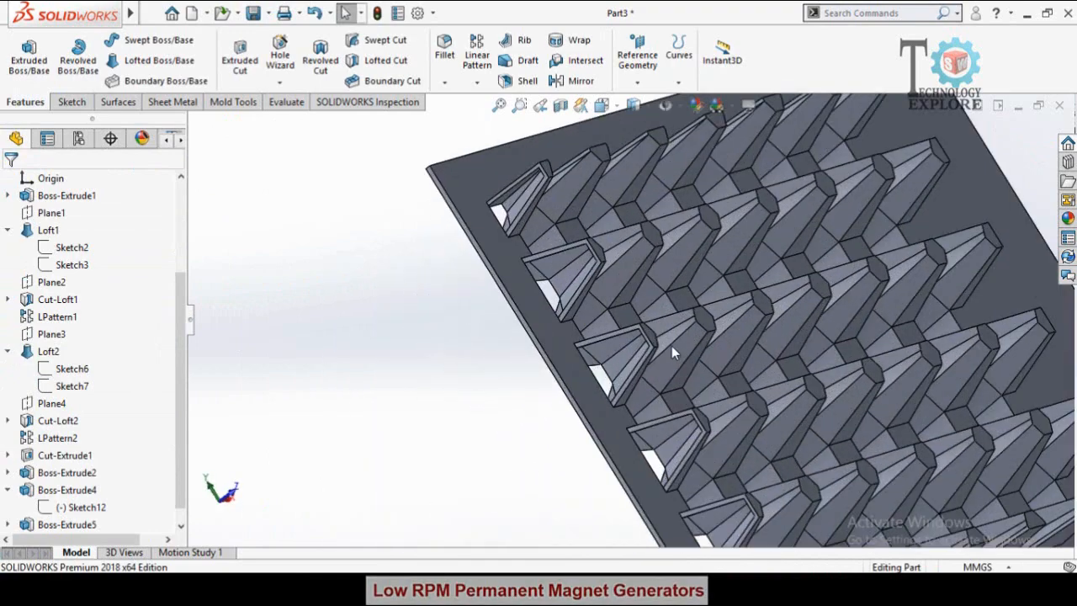
scroll(671, 346, down, 3)
click(520, 334)
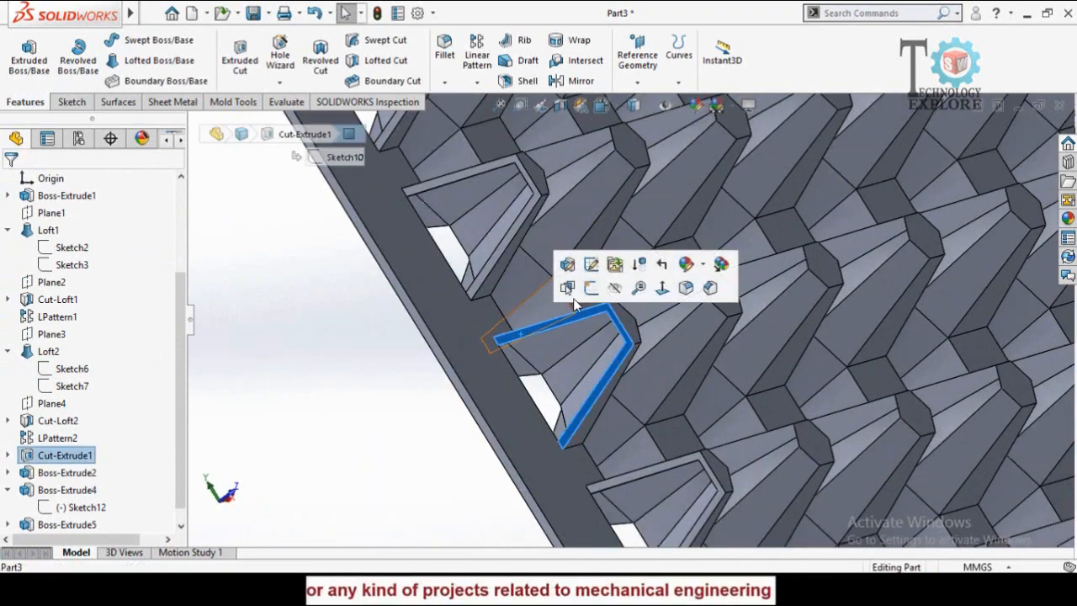
click(591, 288)
scroll(395, 410, up, 5)
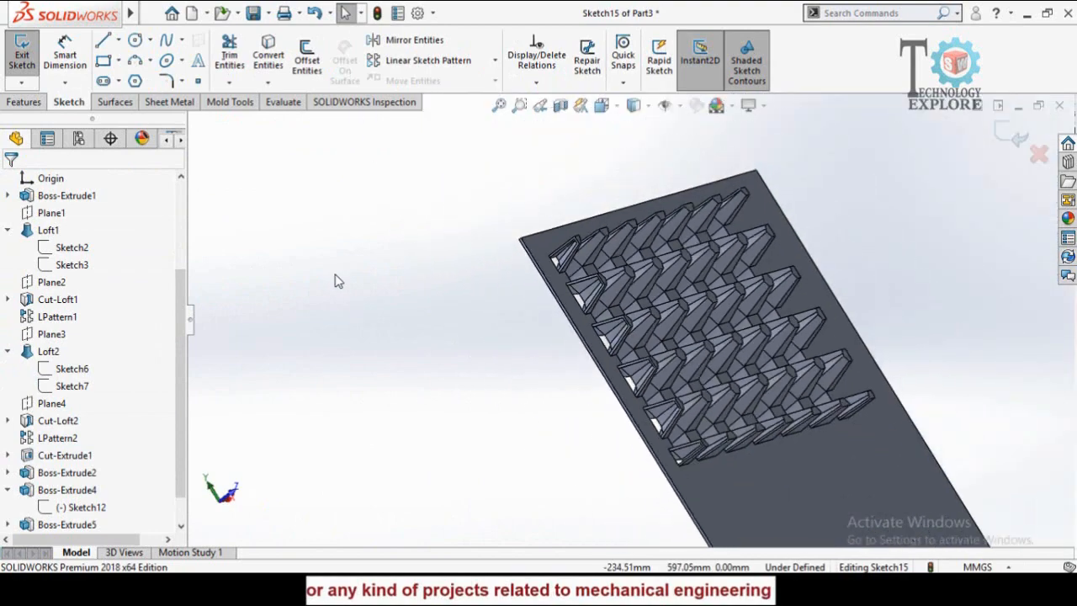
middle_drag(421, 288, 404, 311)
scroll(2, 406, down, 1)
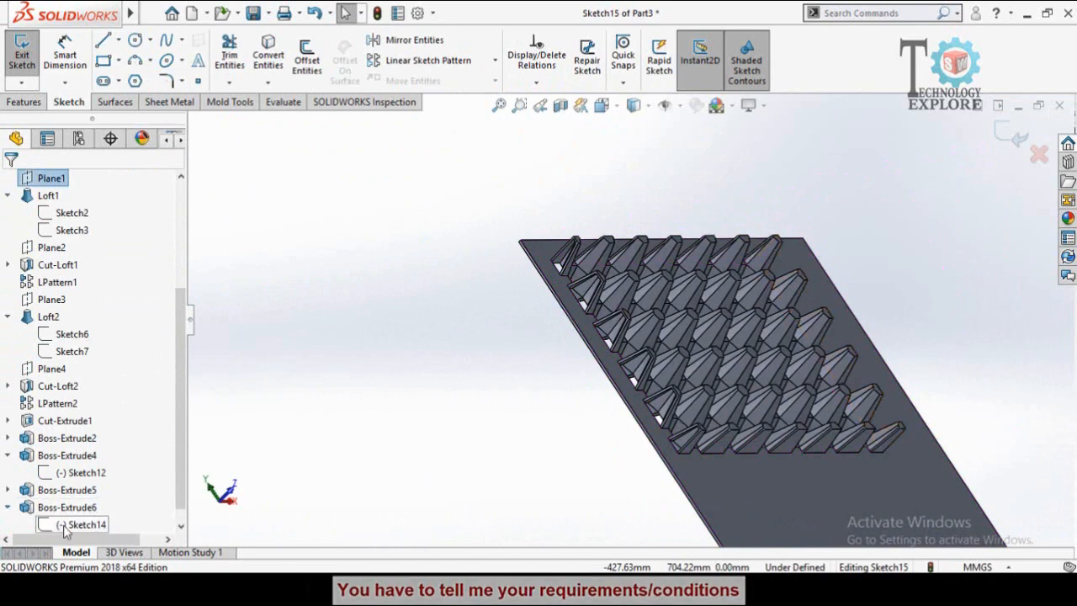
click(67, 526)
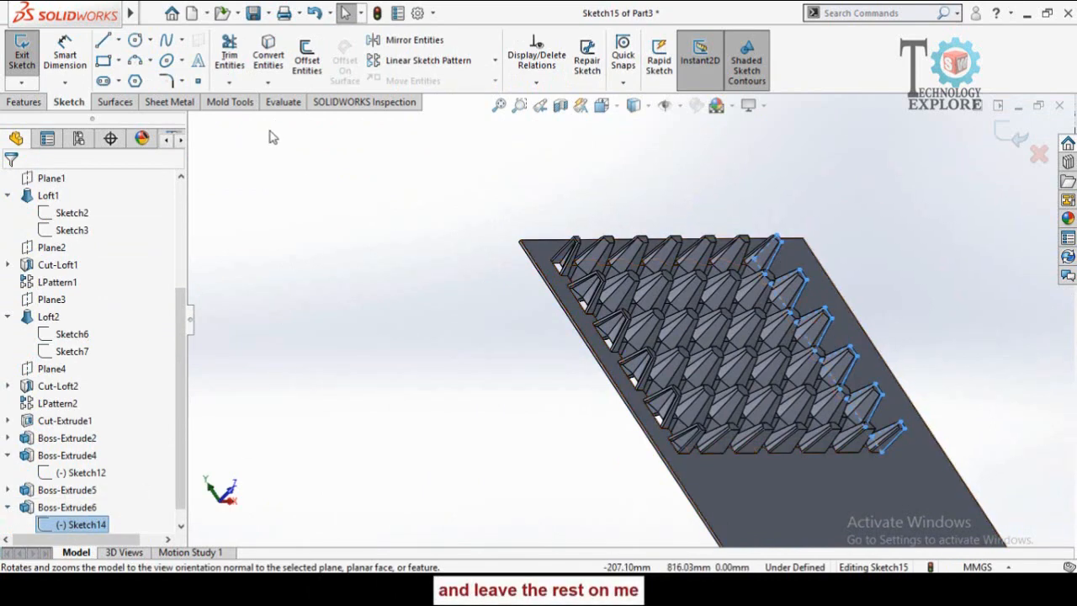
click(278, 66)
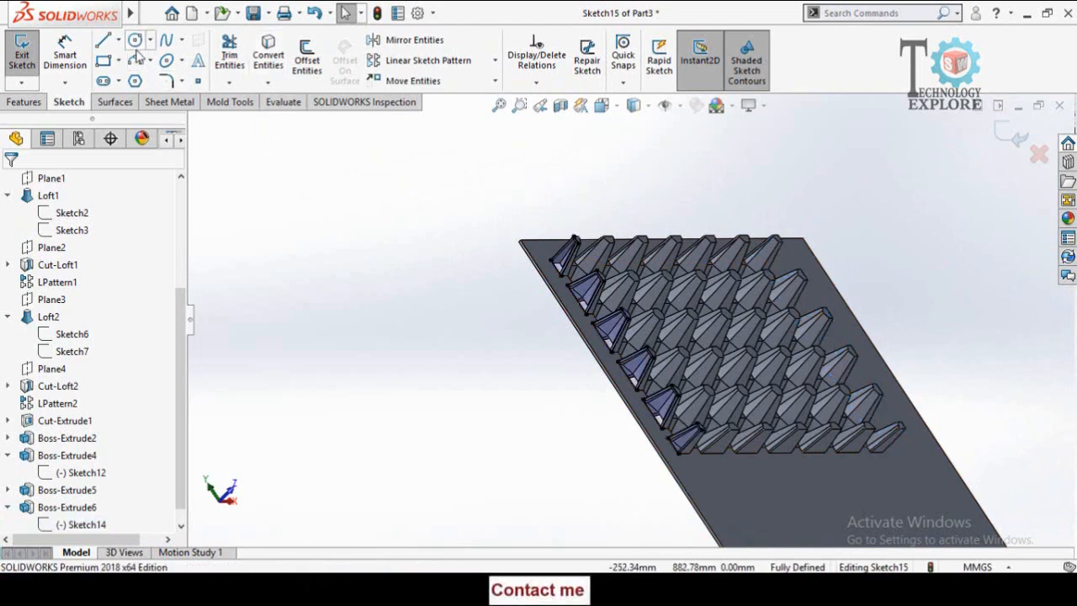
Step: Extrude the six converted loft outlines 2 mm as a boss, merged with the plate
click(7, 103)
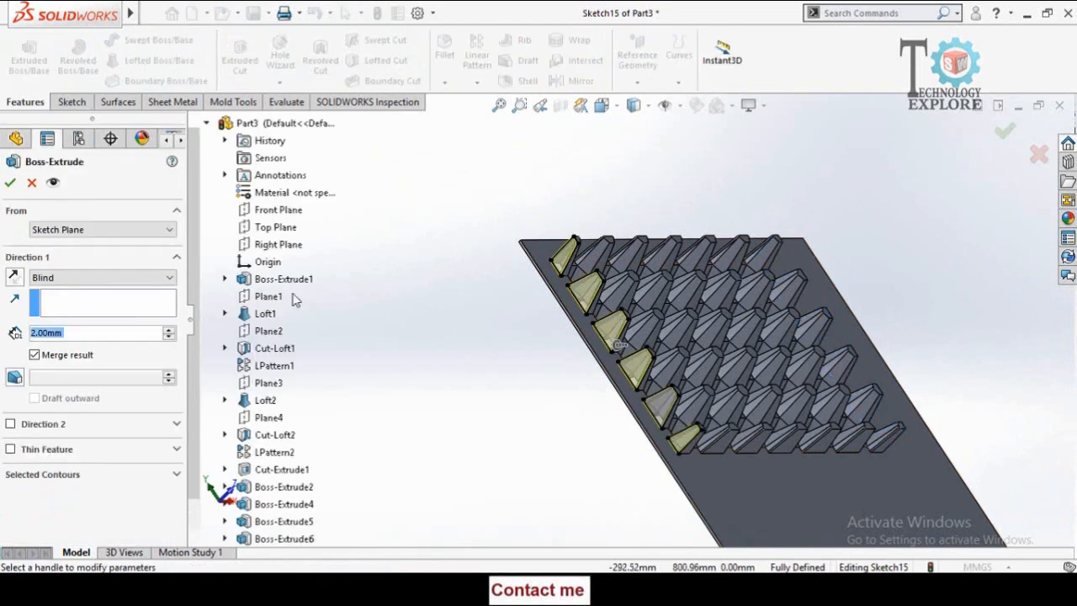
middle_drag(512, 371, 574, 376)
scroll(574, 376, down, 2)
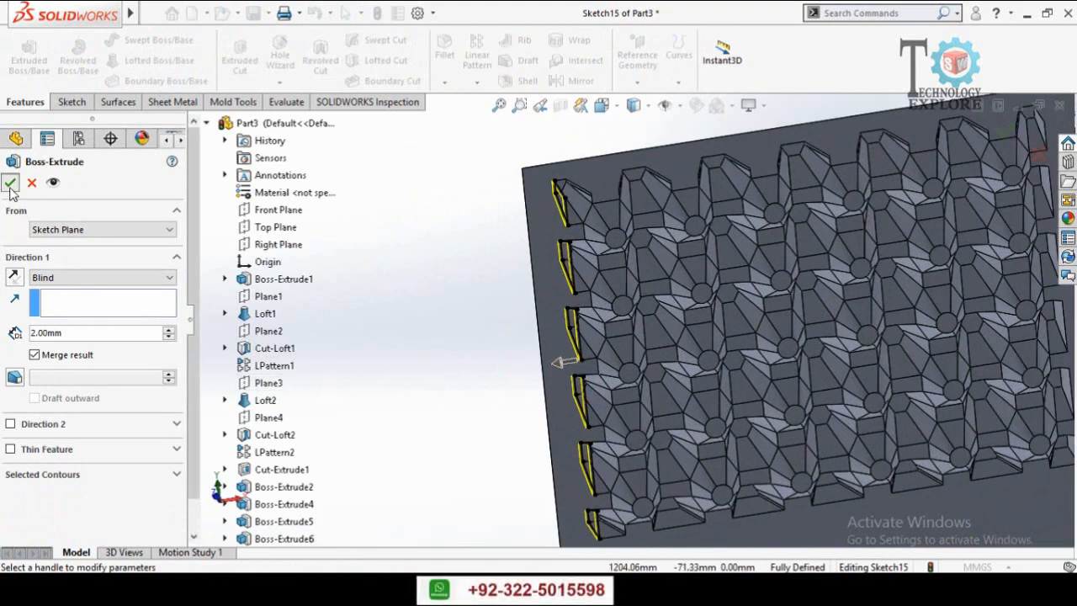
scroll(507, 370, up, 3)
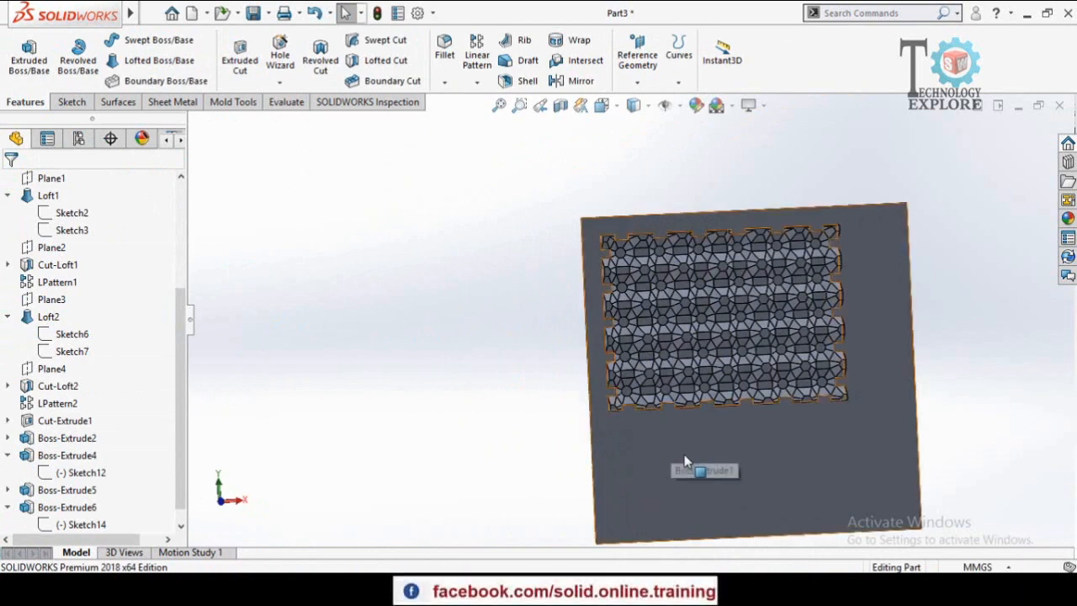
Step: Start a sketch on the plate's face and draw a corner rectangle about 309 mm high around the whole loft pattern
scroll(666, 461, down, 3)
click(663, 460)
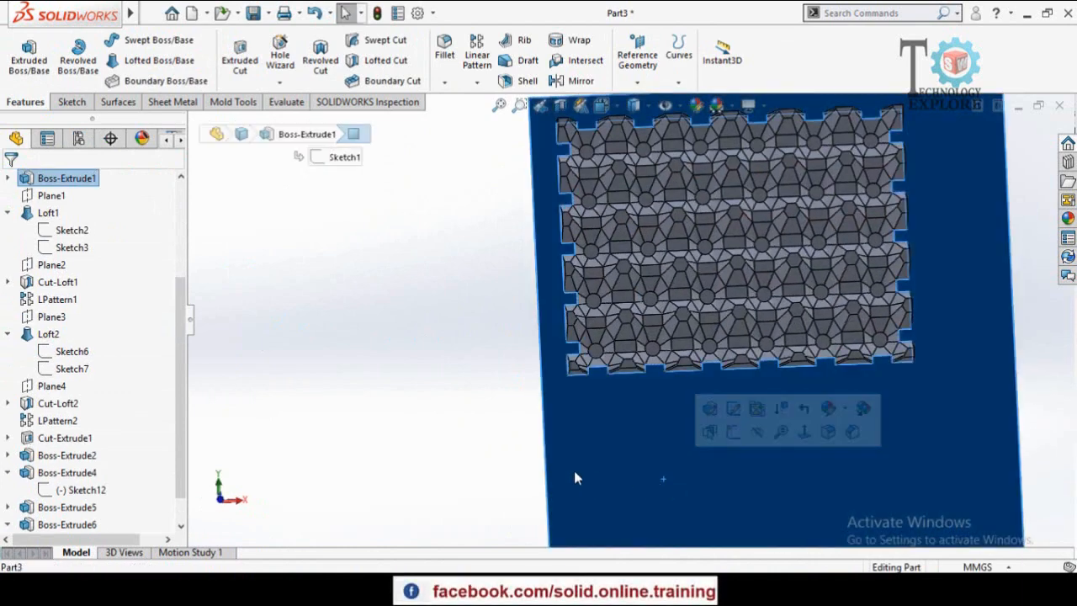
click(457, 416)
scroll(683, 433, up, 2)
click(683, 432)
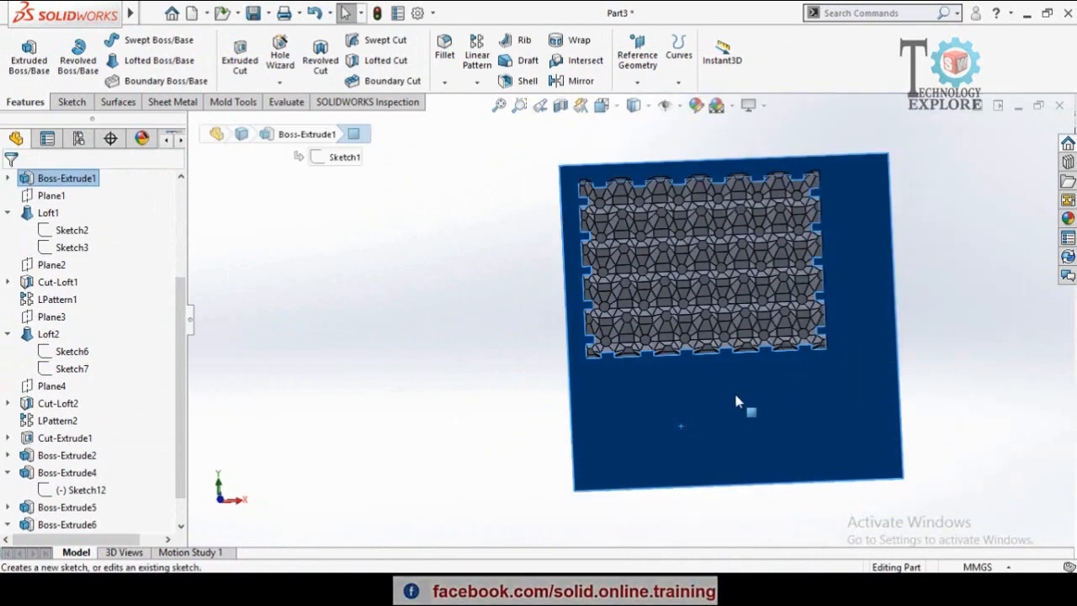
click(735, 401)
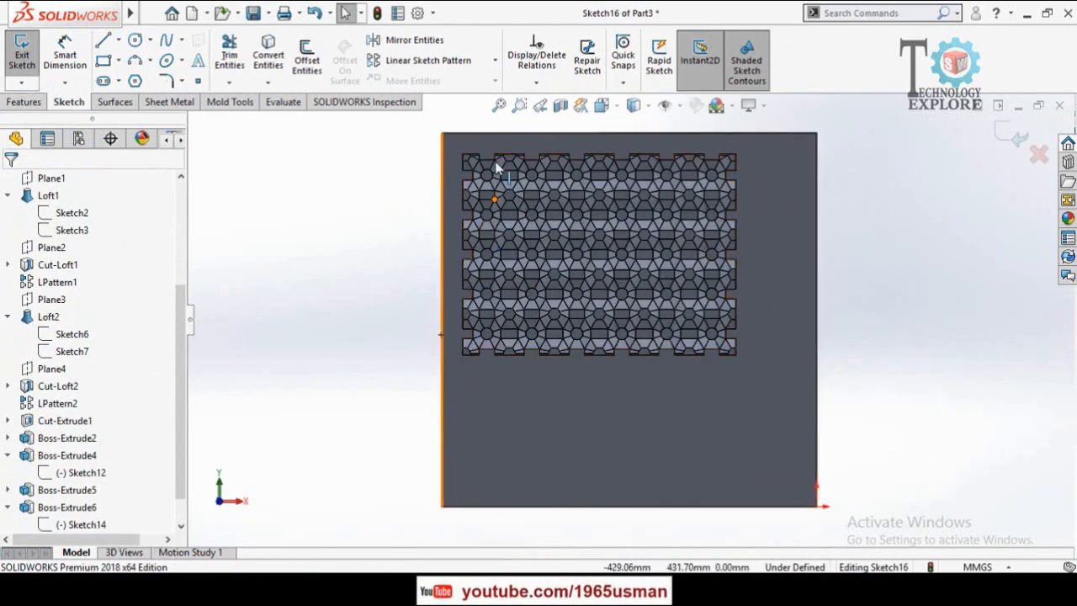
scroll(461, 114, down, 3)
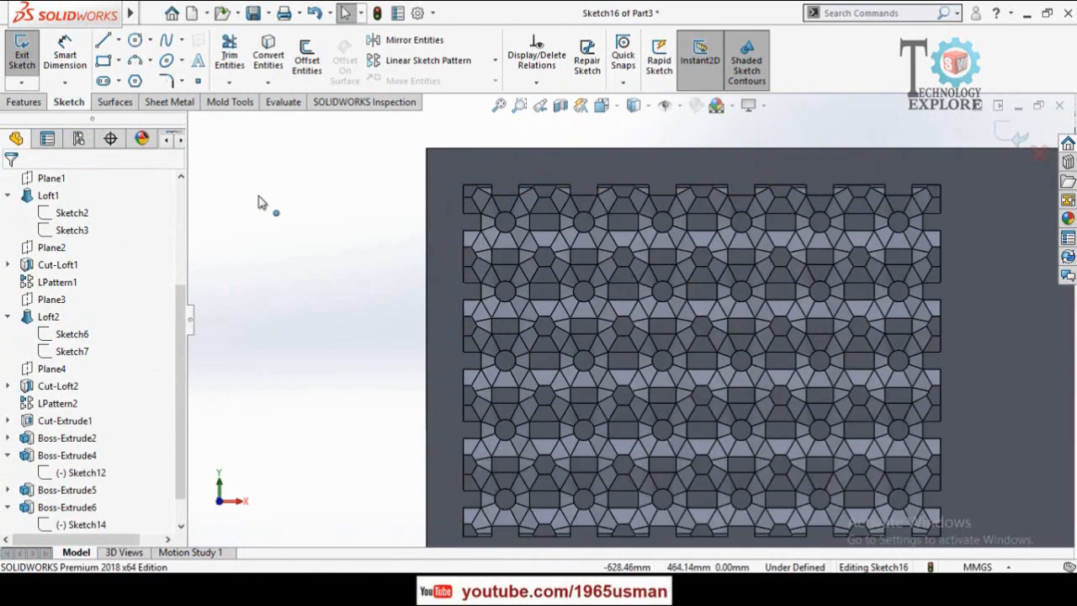
click(103, 61)
scroll(471, 261, up, 3)
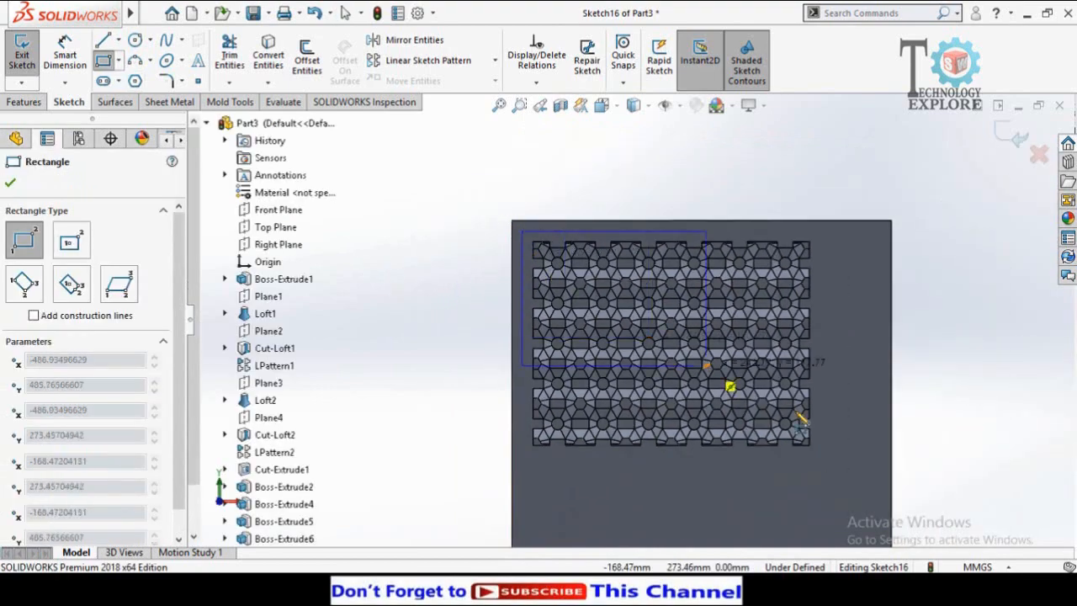
click(829, 465)
scroll(421, 284, down, 2)
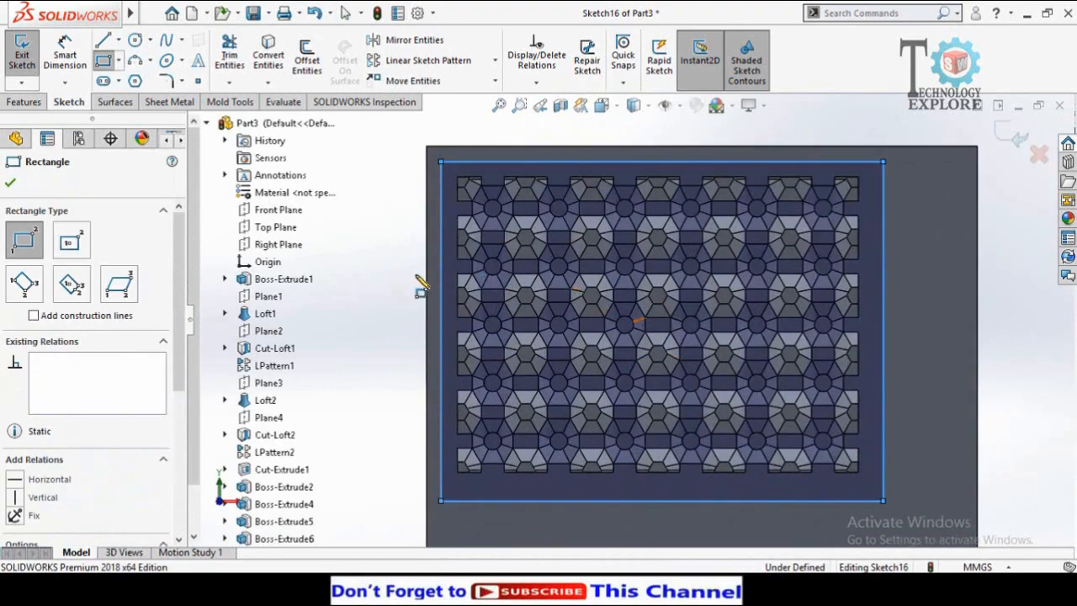
key(Escape)
Step: Dimension the rectangle's left side 20 mm from the outer edge of the loft pattern
right_drag(382, 334, 384, 236)
scroll(412, 244, down, 3)
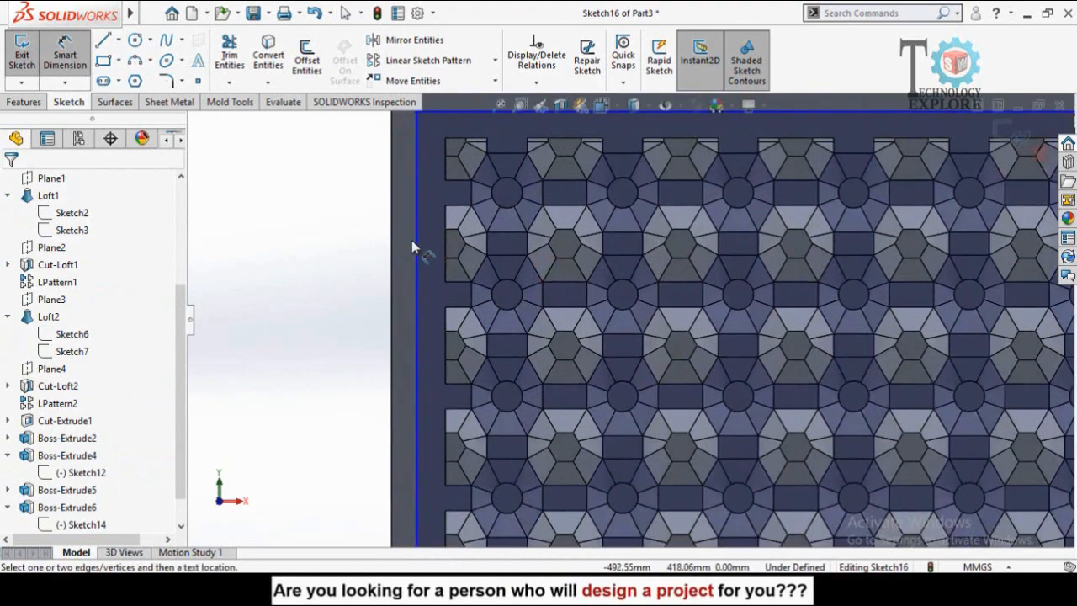
click(418, 243)
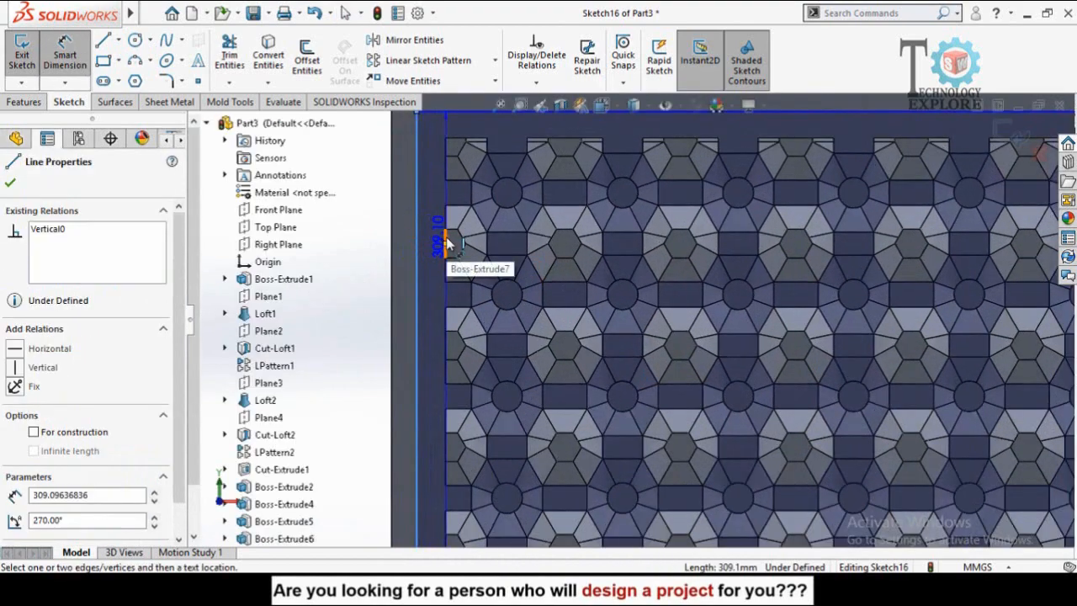
click(446, 243)
scroll(366, 281, up, 2)
scroll(406, 281, down, 1)
click(418, 287)
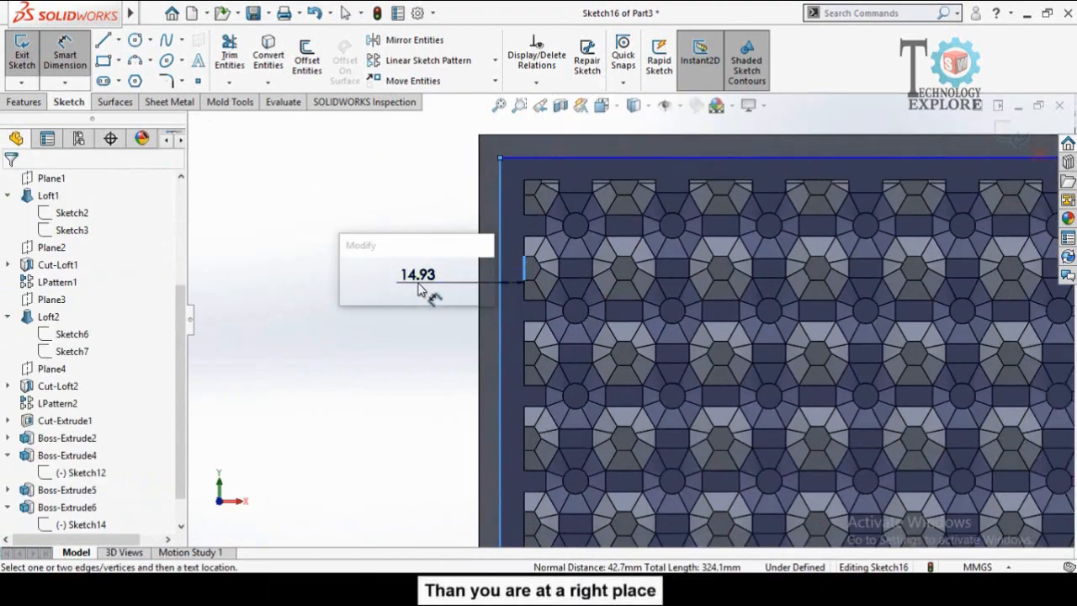
text(20)
key(Return)
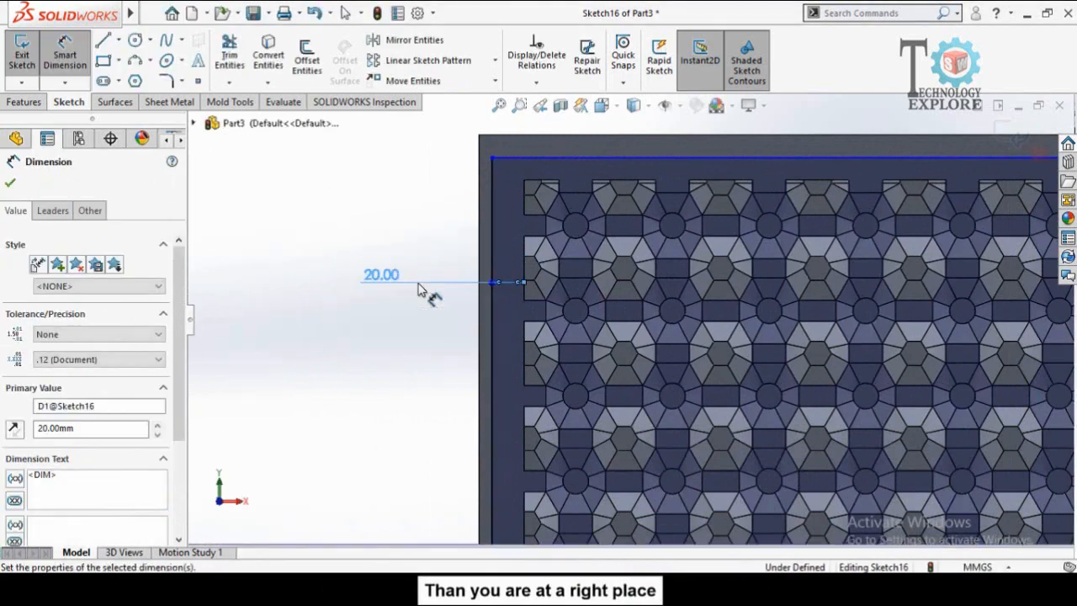
Step: Dimension the rectangle's upper side 20 mm from the top edge of the loft pattern
scroll(581, 180, down, 3)
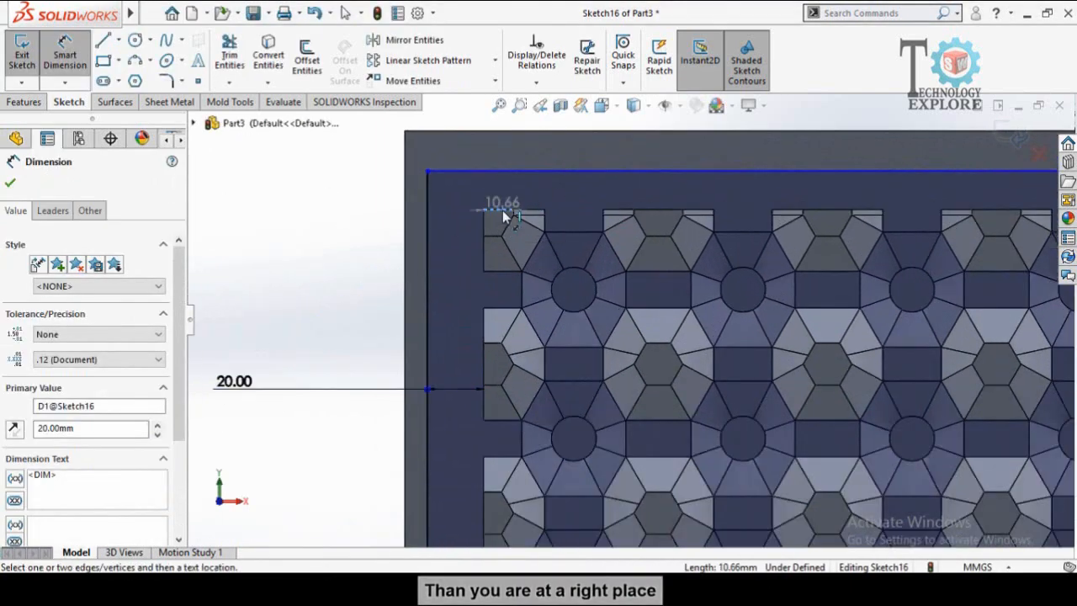
click(504, 172)
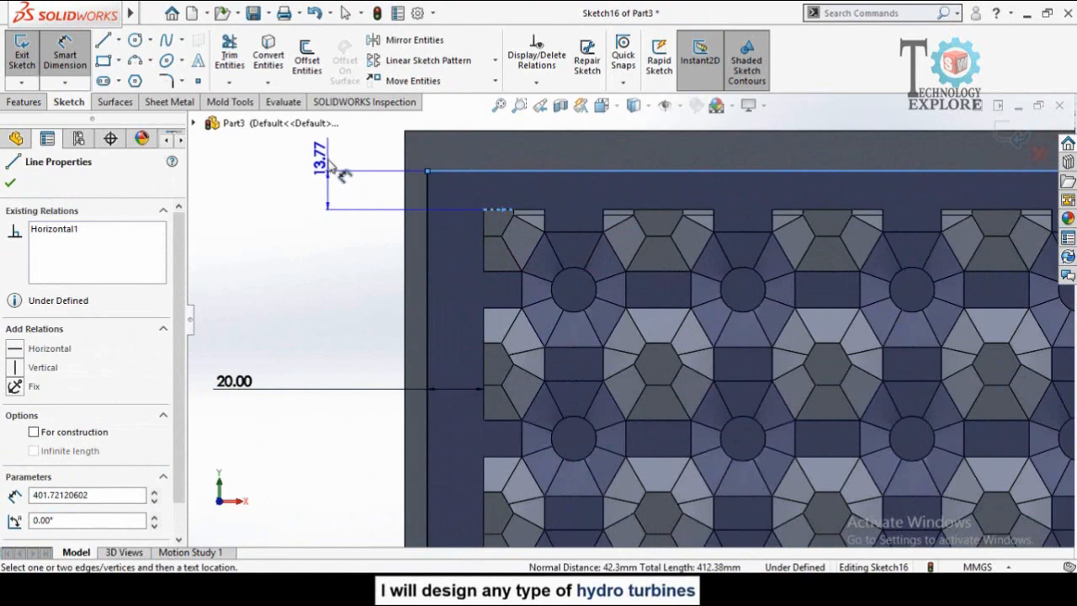
click(341, 173)
text(20)
key(Return)
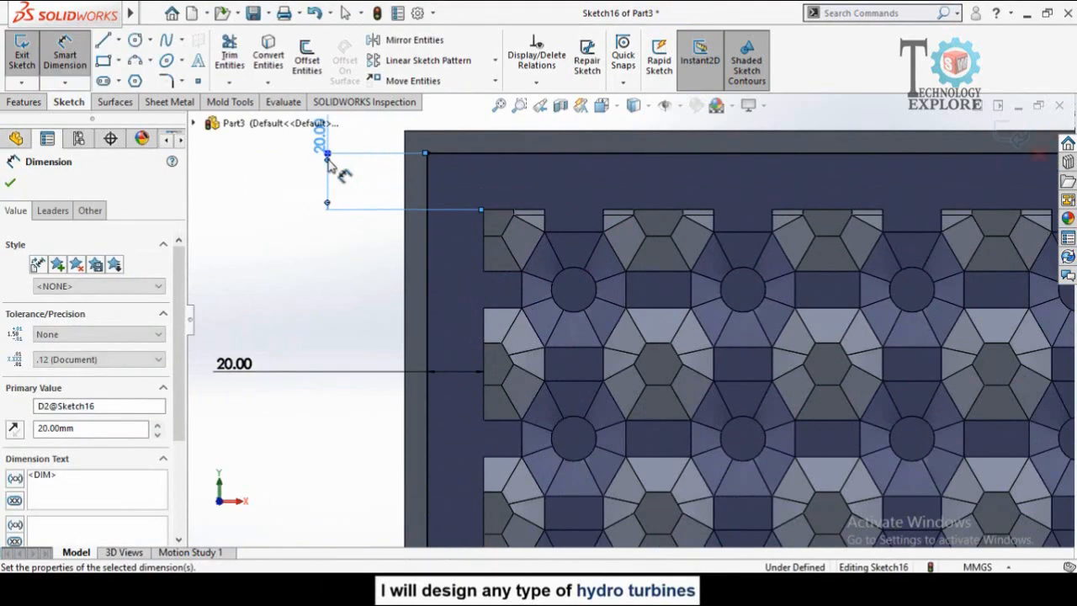
Step: Dimension the rectangle's right side 20 mm from the right edge of the loft pattern
scroll(629, 318, up, 5)
scroll(1026, 328, down, 5)
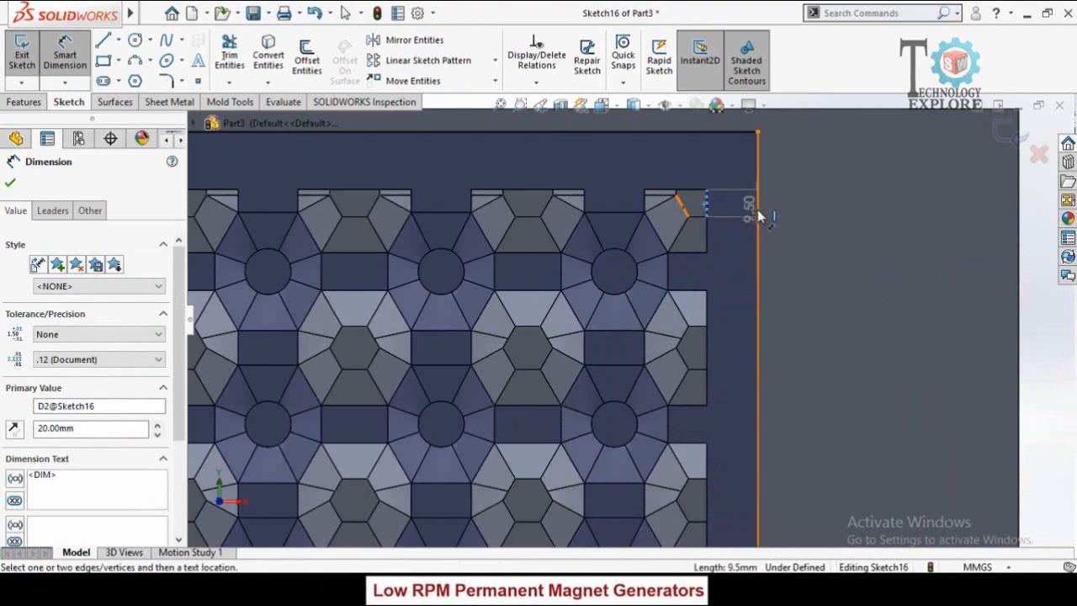
click(760, 216)
click(870, 221)
text(20)
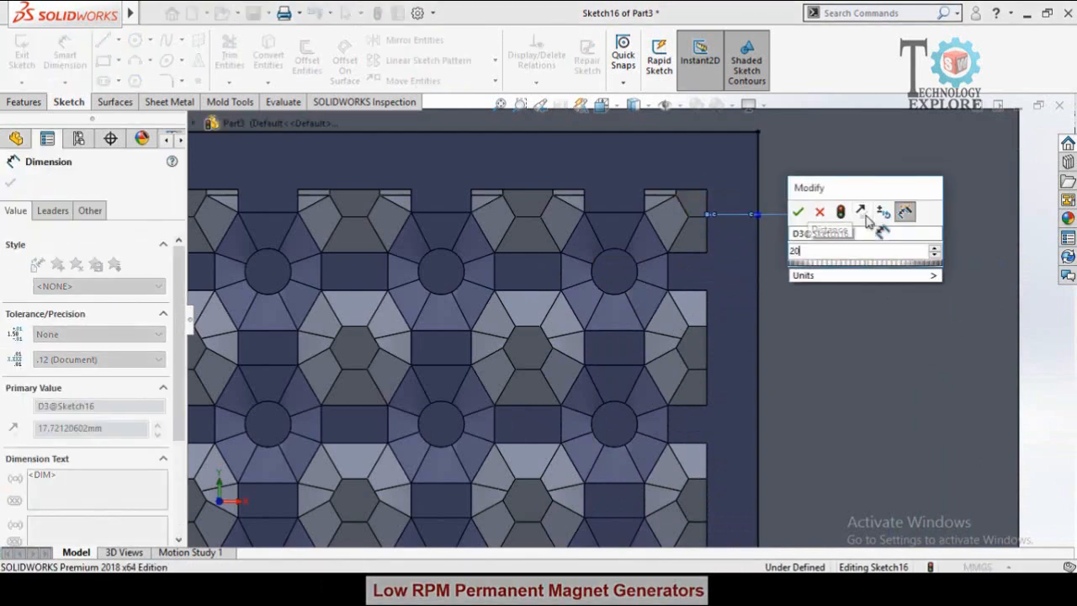
key(Return)
Step: Dimension the rectangle's lower side 20 mm from the bottom edge of the loft pattern
scroll(720, 383, up, 3)
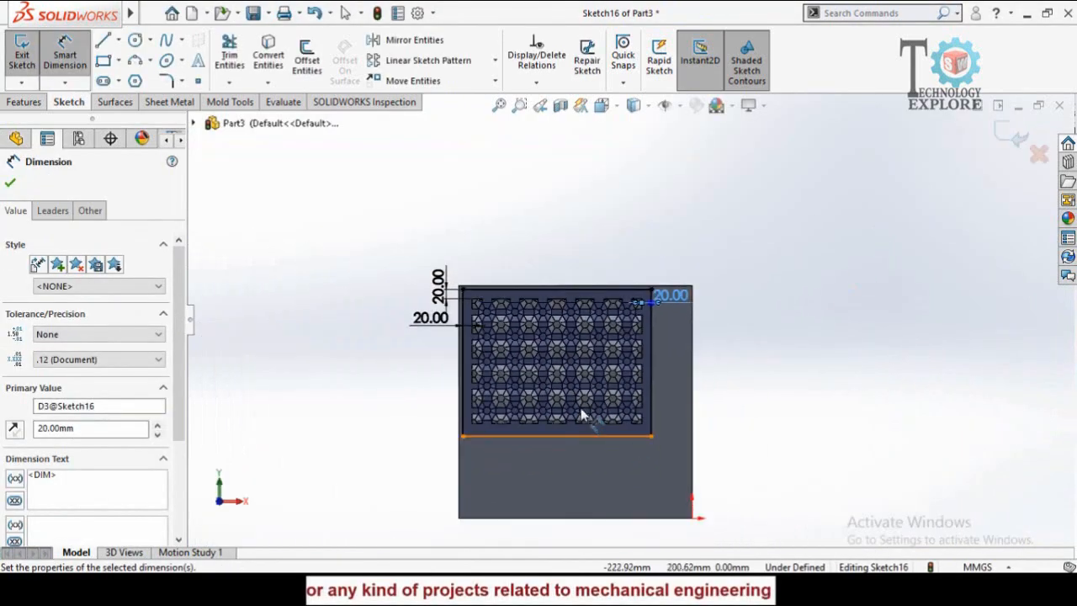
scroll(582, 420, down, 4)
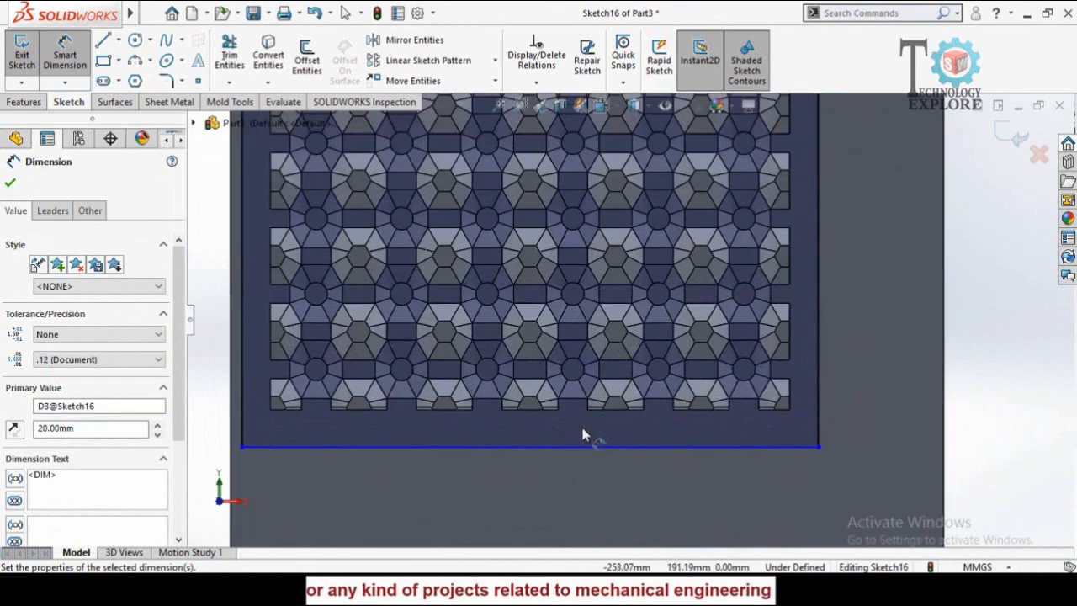
click(532, 448)
click(493, 484)
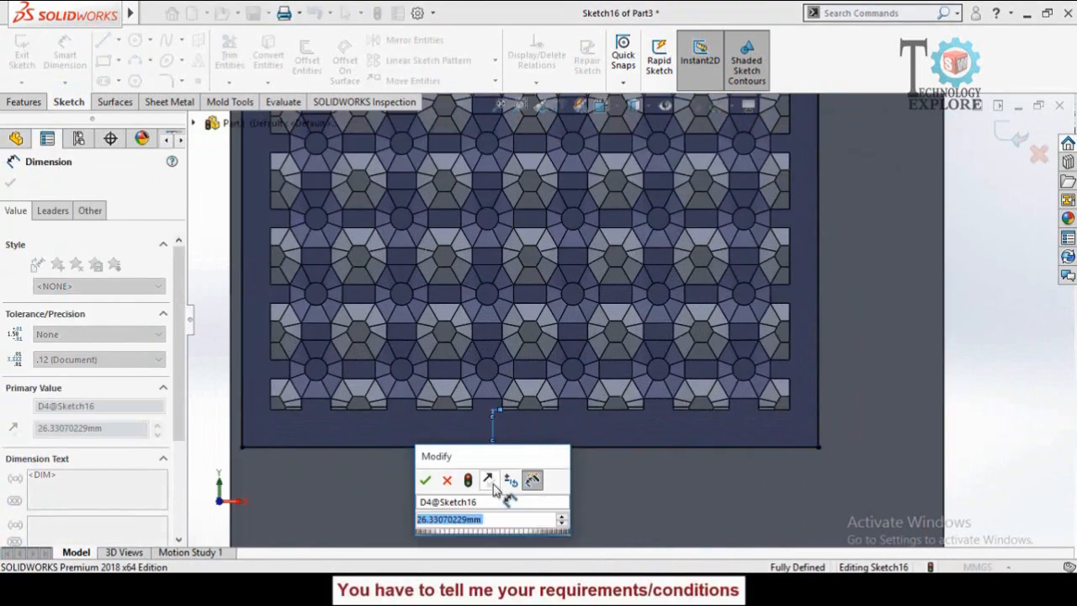
text(20)
key(Return)
key(Escape)
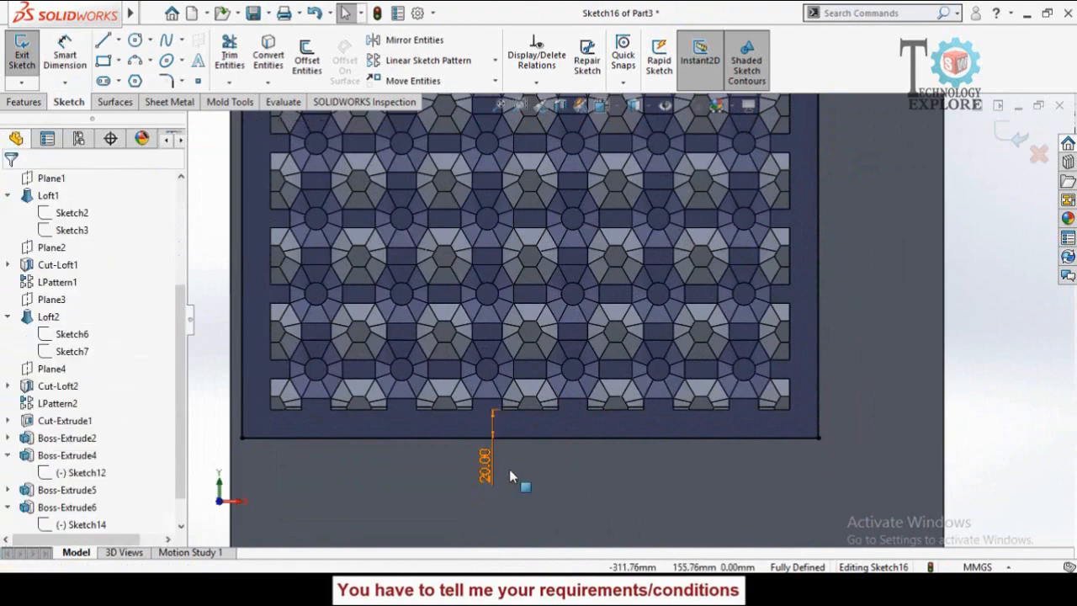
Step: Draw a second corner rectangle in the same sketch that encloses the entire plate
scroll(509, 471, up, 3)
scroll(571, 246, down, 2)
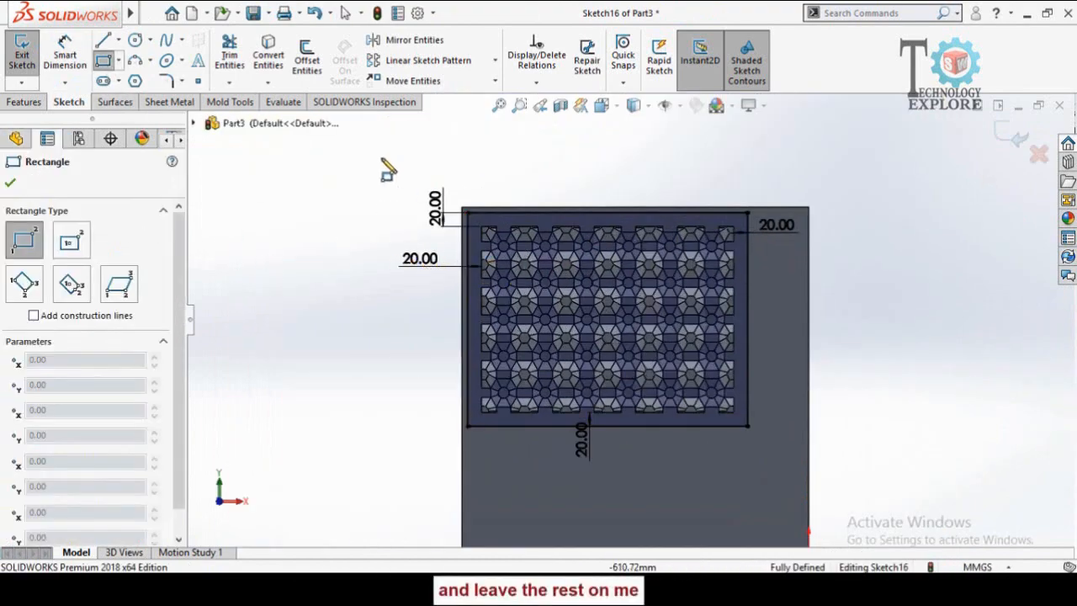
scroll(629, 321, up, 5)
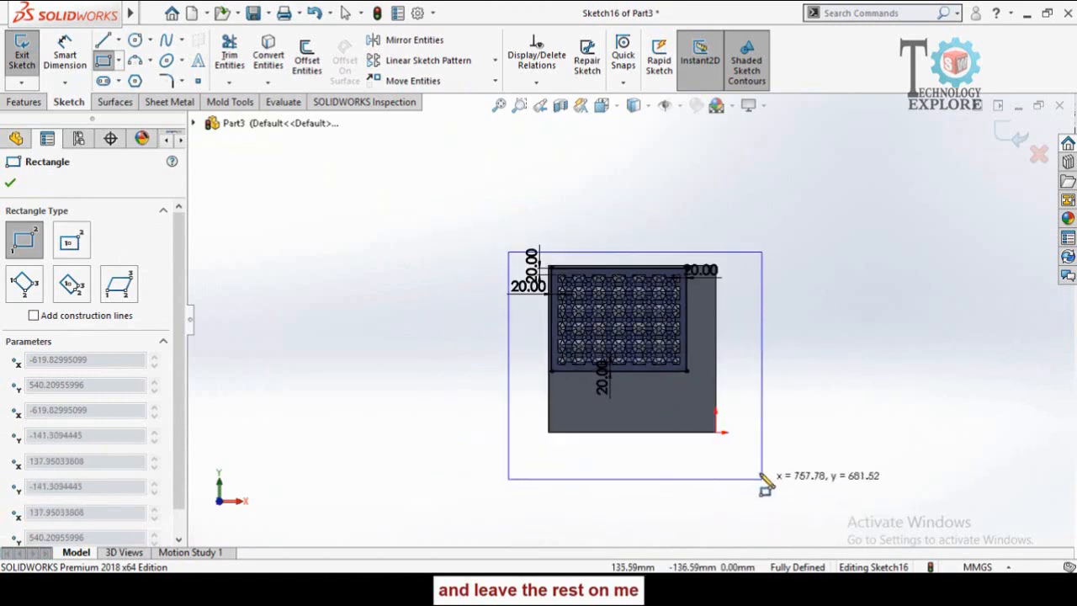
click(745, 457)
scroll(598, 341, down, 3)
scroll(631, 319, up, 2)
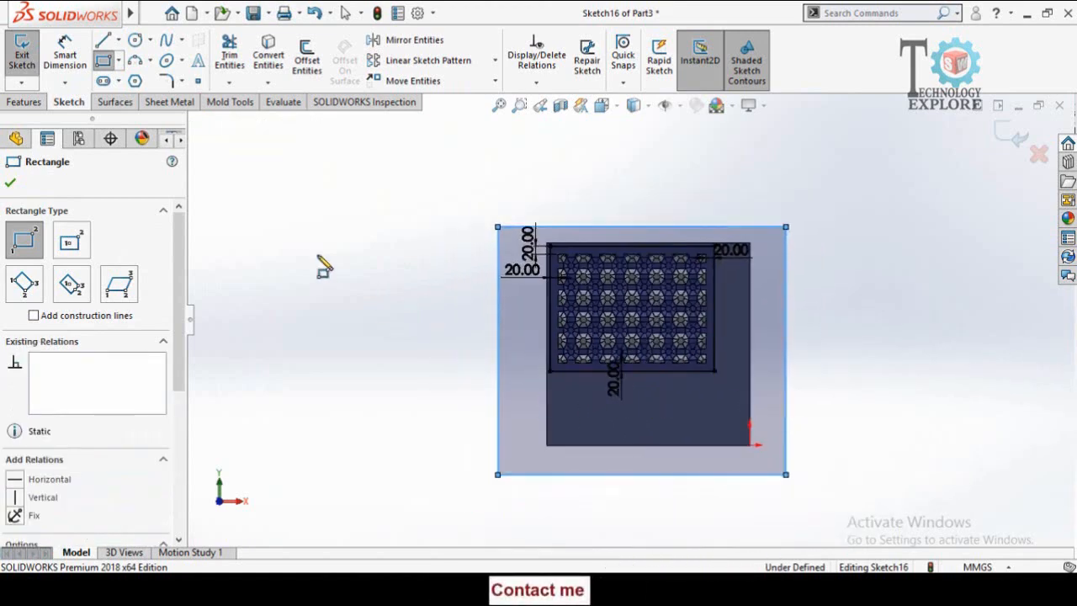
key(Escape)
Step: Cut away the area between the two rectangles with an Extruded Cut, trimming the plate to the inner rectangle
click(24, 101)
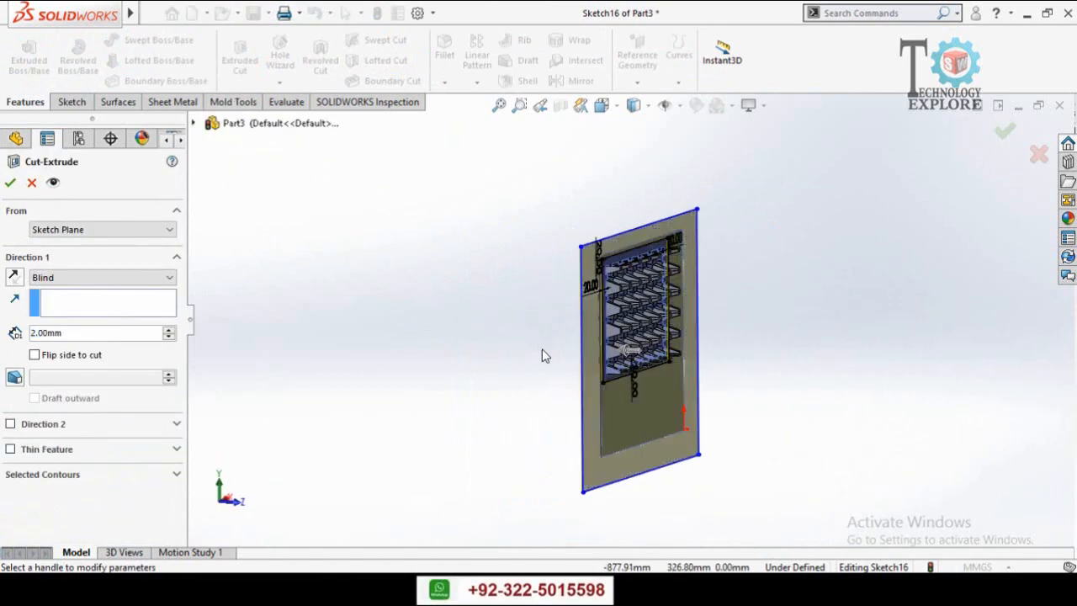
drag(627, 353, 543, 348)
mouse_move(312, 322)
middle_down()
mouse_move(276, 284)
mouse_move(341, 304)
mouse_move(301, 315)
middle_up()
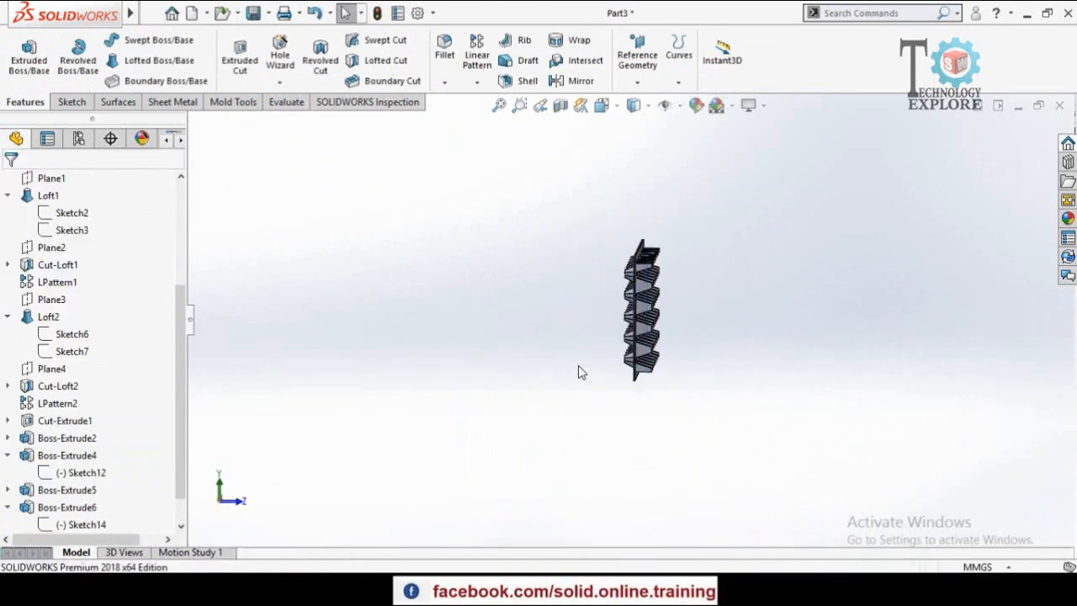
middle_drag(580, 372, 493, 272)
scroll(762, 361, down, 3)
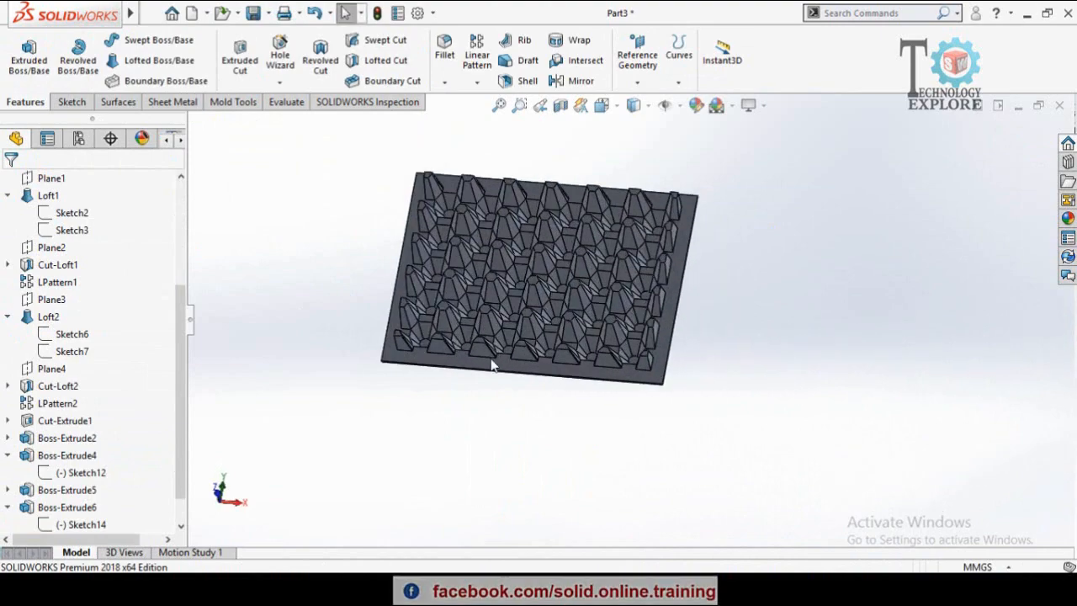
middle_drag(490, 365, 522, 380)
scroll(522, 379, down, 1)
scroll(522, 379, down, 2)
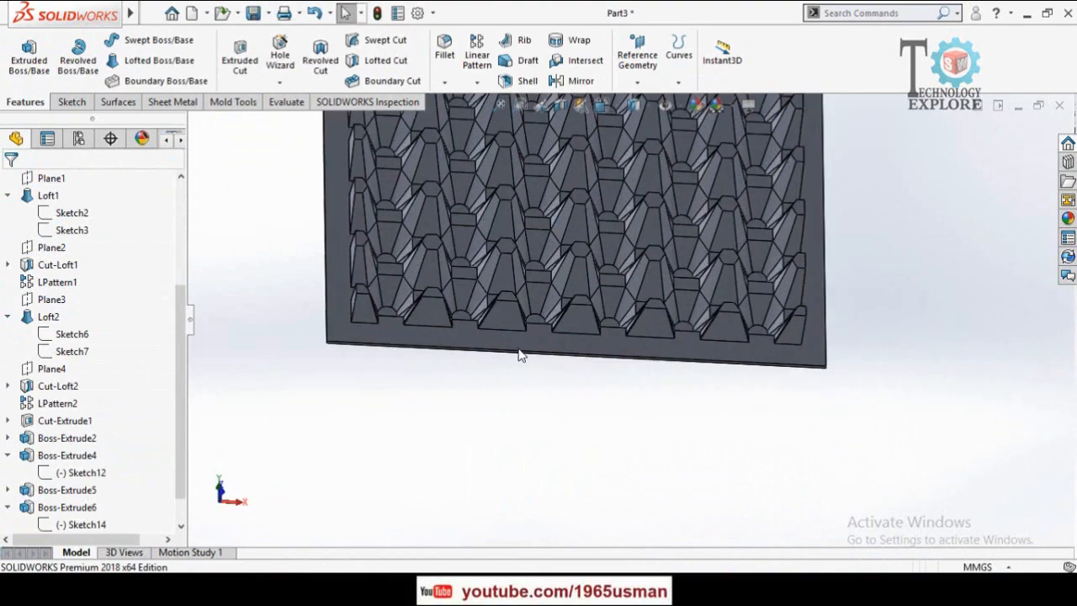
Step: Sketch a corner rectangle on the plate's flat face, matching the plate's full outer outline
click(523, 344)
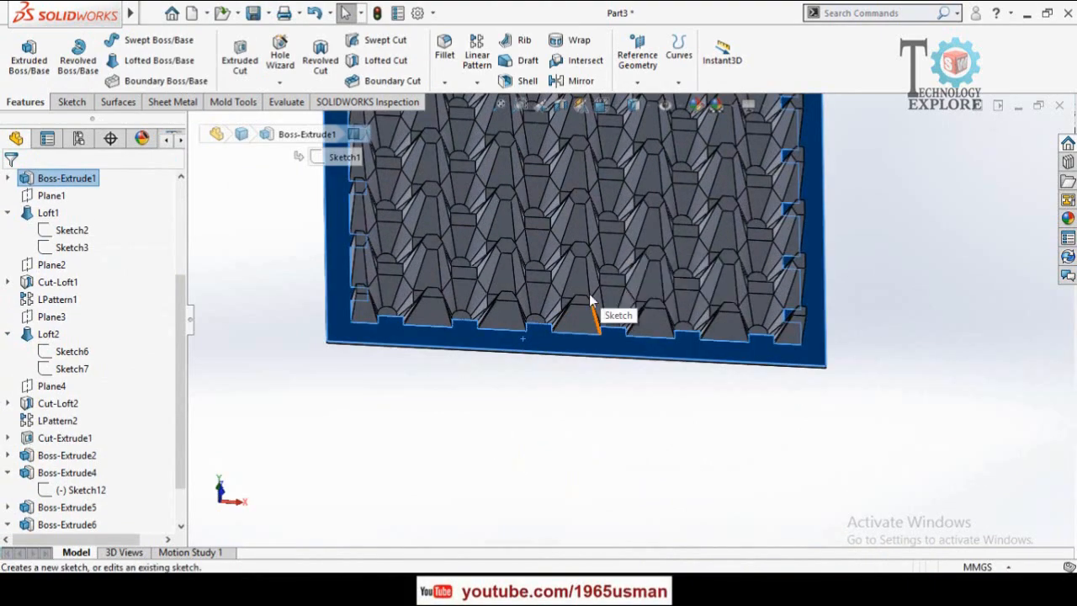
click(588, 299)
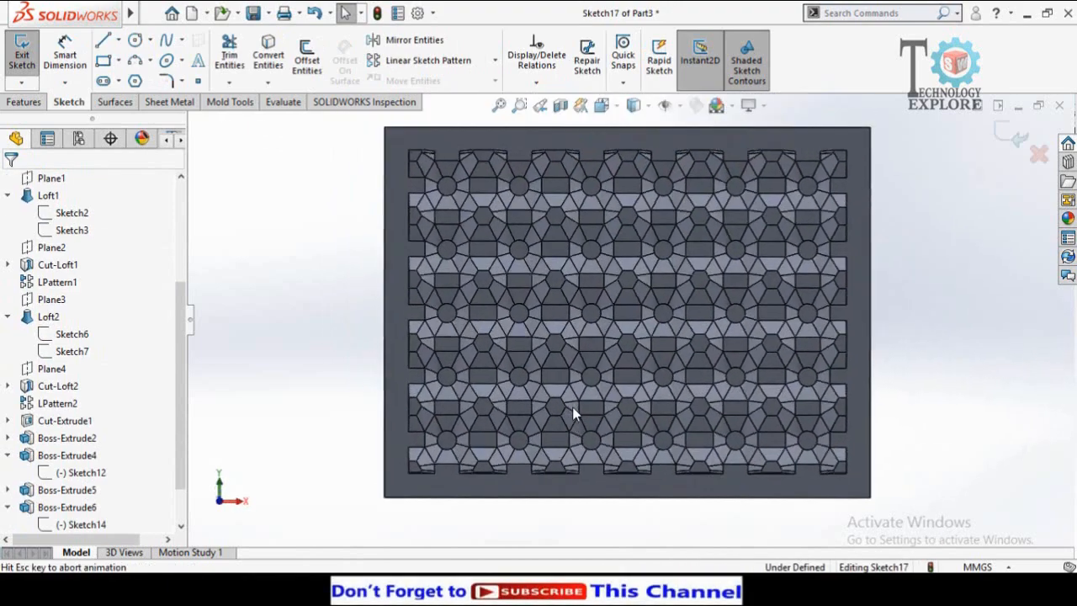
click(104, 61)
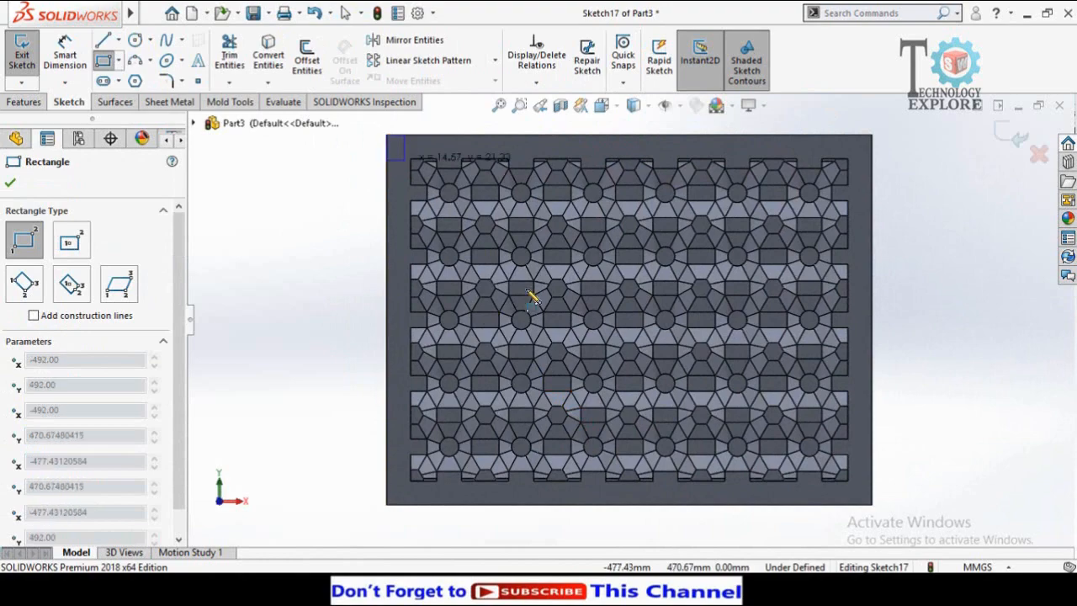
click(871, 505)
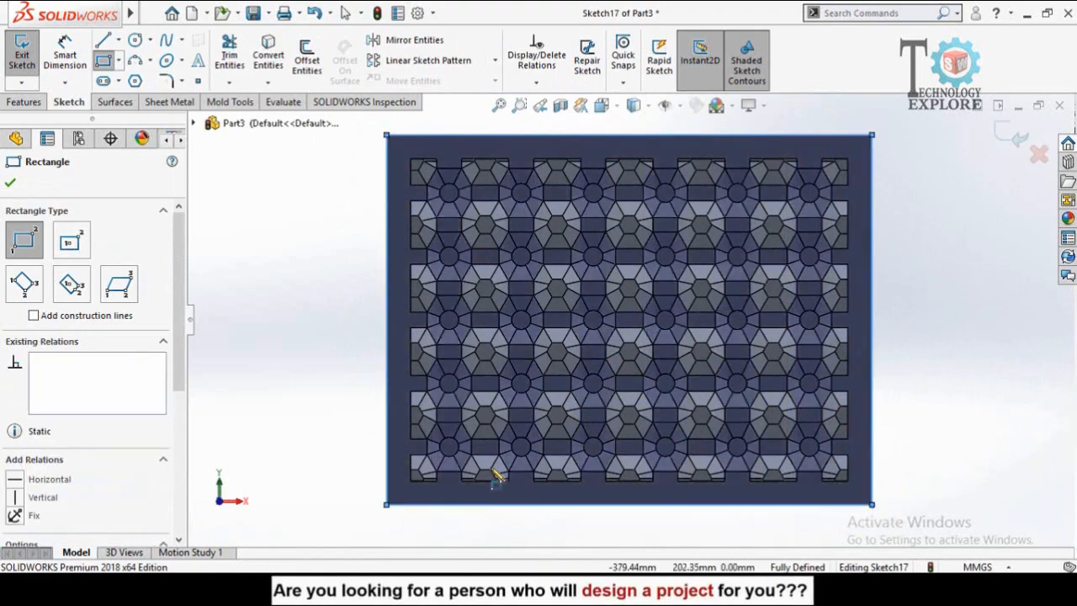
Step: Extrude the rectangle downward as a 3 mm thin feature, up to the bottom face of one of the lofted recesses
scroll(406, 404, up, 3)
middle_drag(406, 404, 379, 172)
click(11, 104)
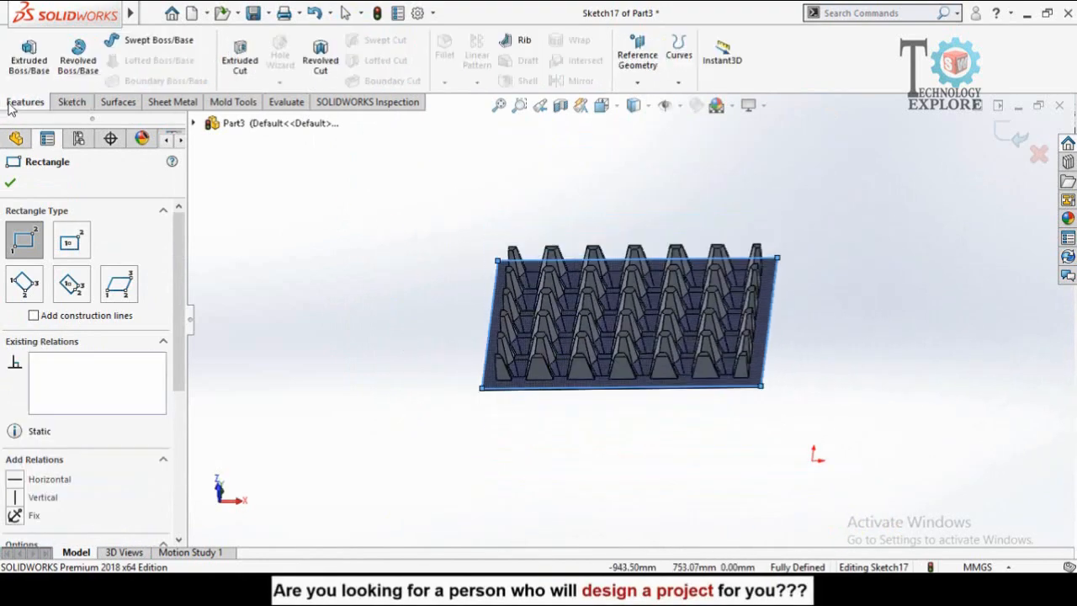
click(29, 58)
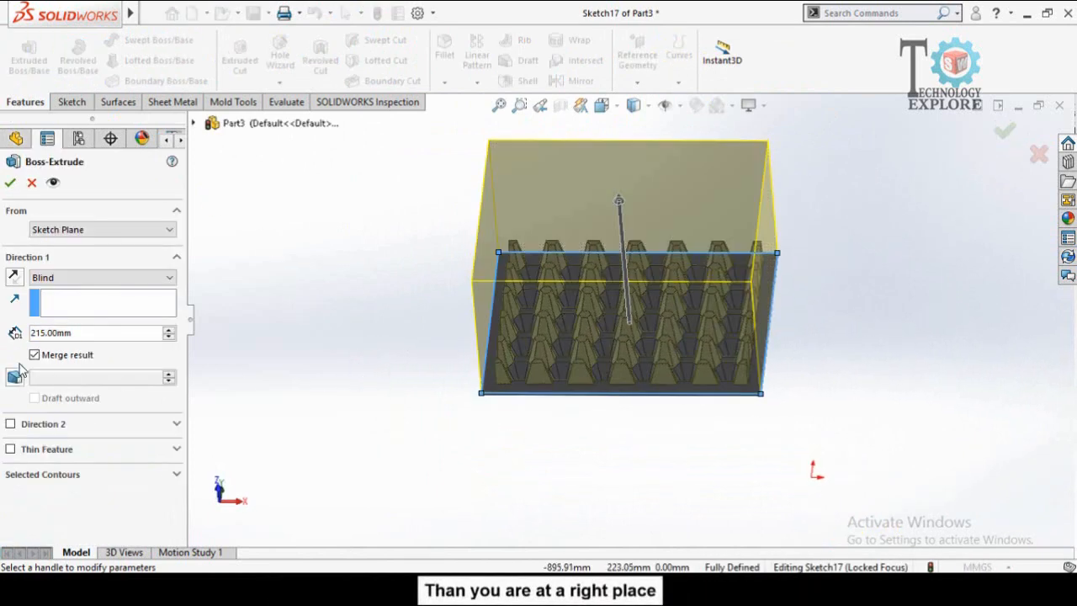
click(17, 282)
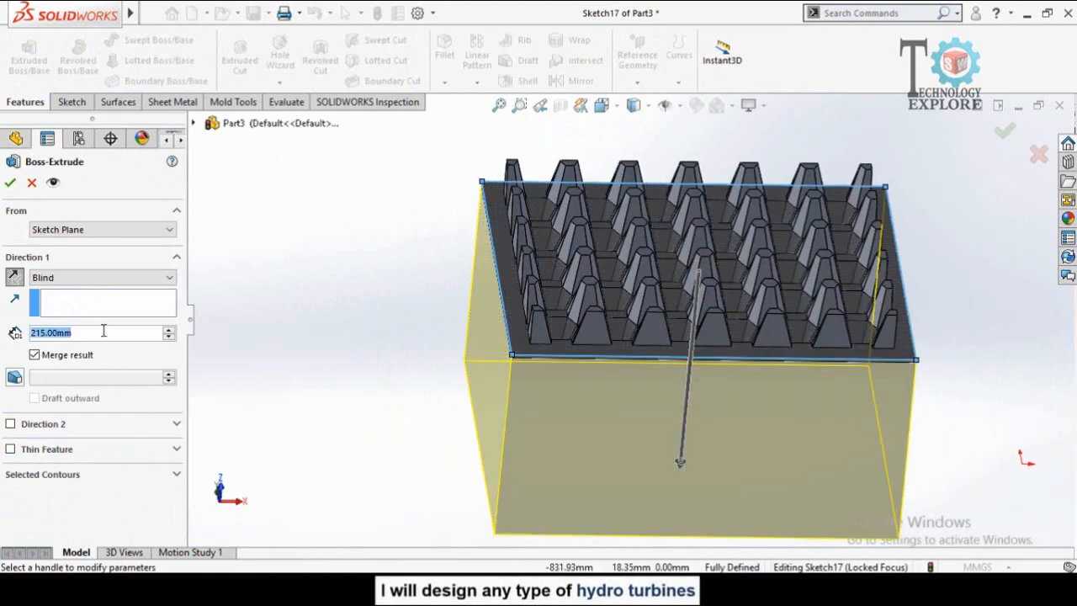
middle_drag(402, 411, 423, 215)
scroll(538, 277, down, 3)
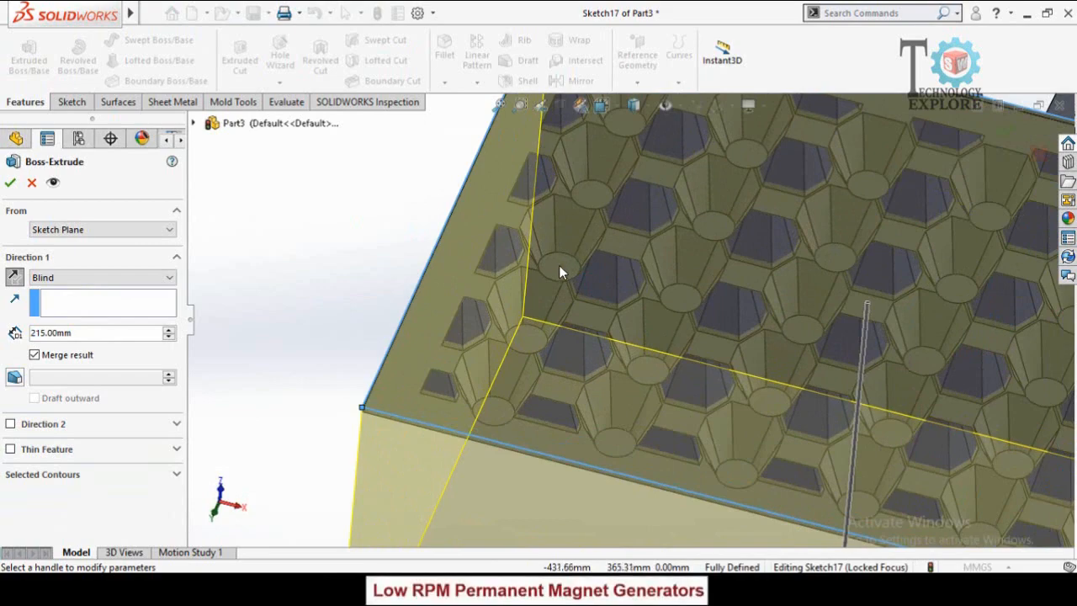
click(561, 278)
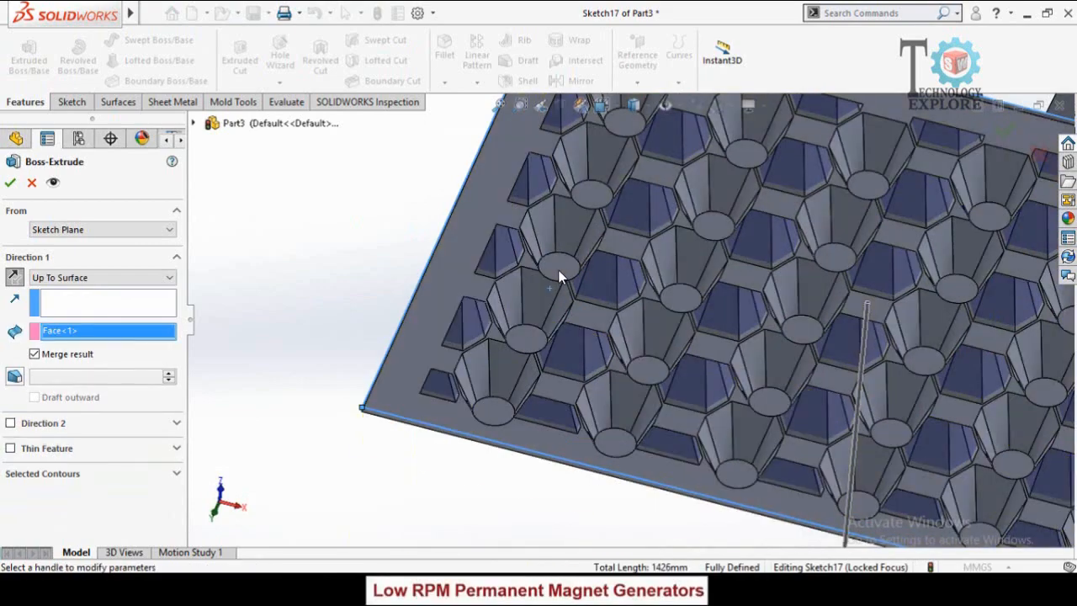
scroll(438, 269, up, 5)
middle_drag(423, 240, 260, 345)
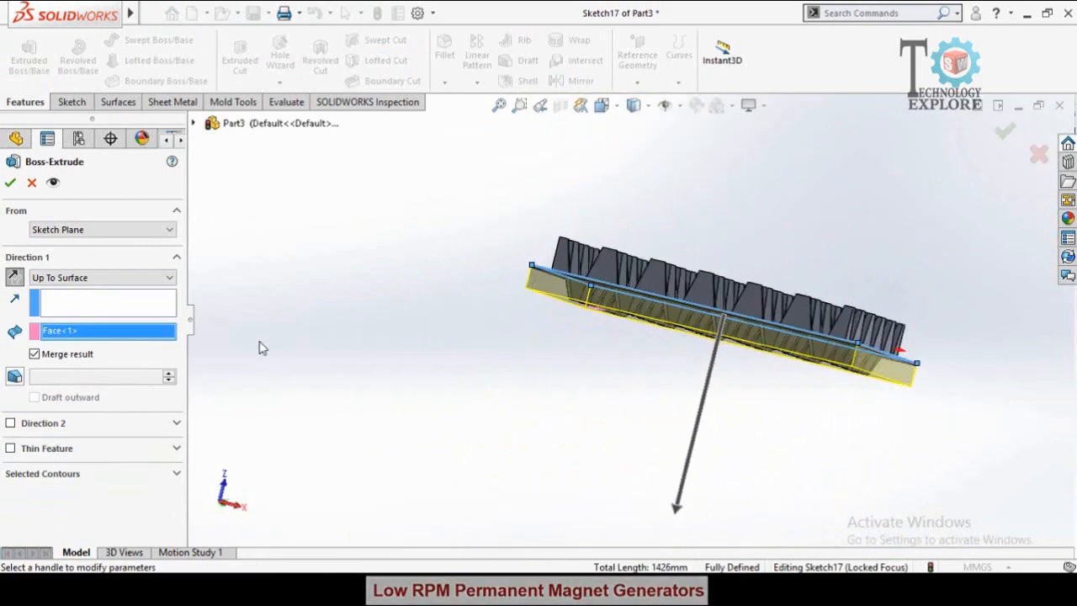
click(10, 449)
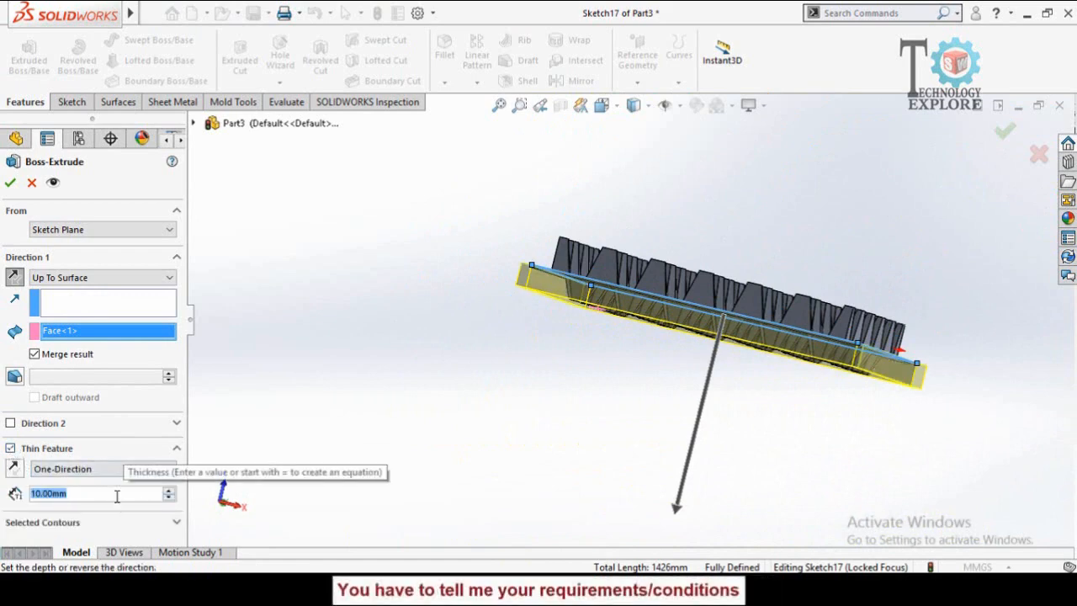
text(3)
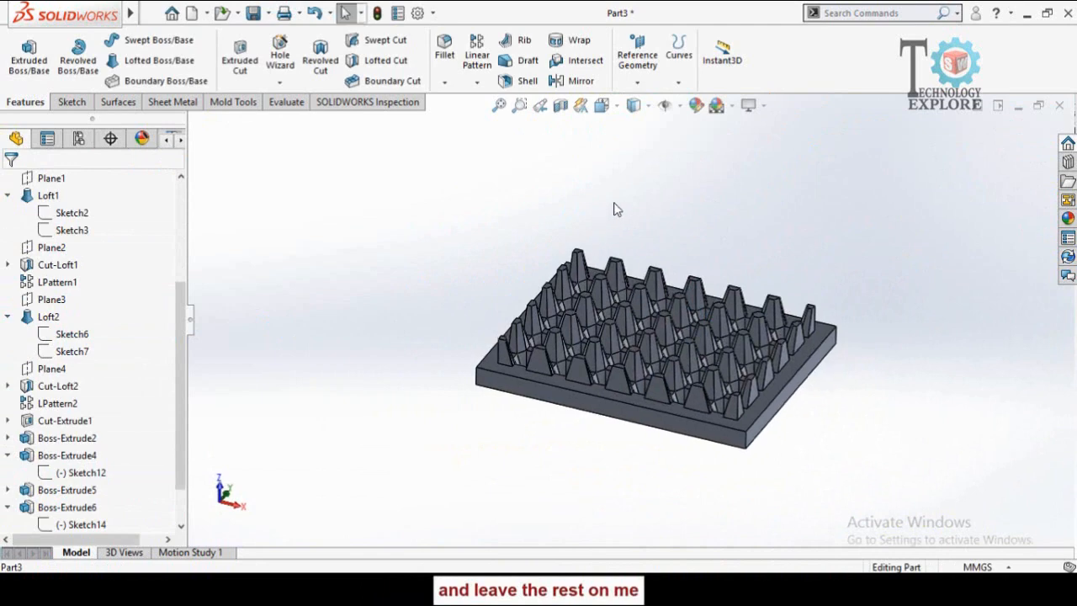
Step: Set up a 10 mm symmetric fillet on the four outer edges where the plate's upper face meets the side walls
click(444, 63)
scroll(493, 385, down, 3)
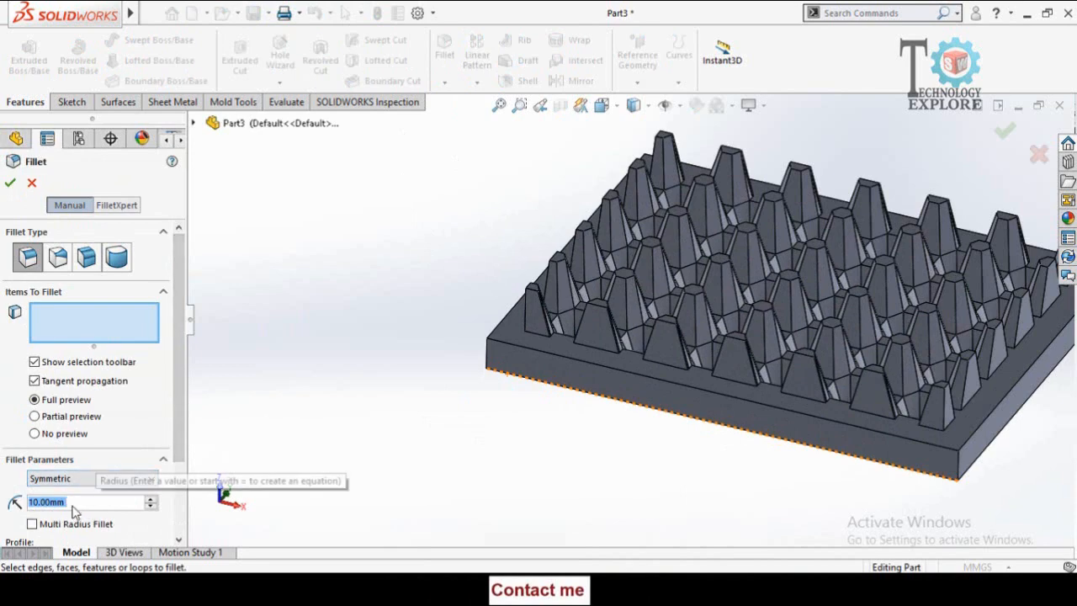
middle_drag(477, 441, 562, 373)
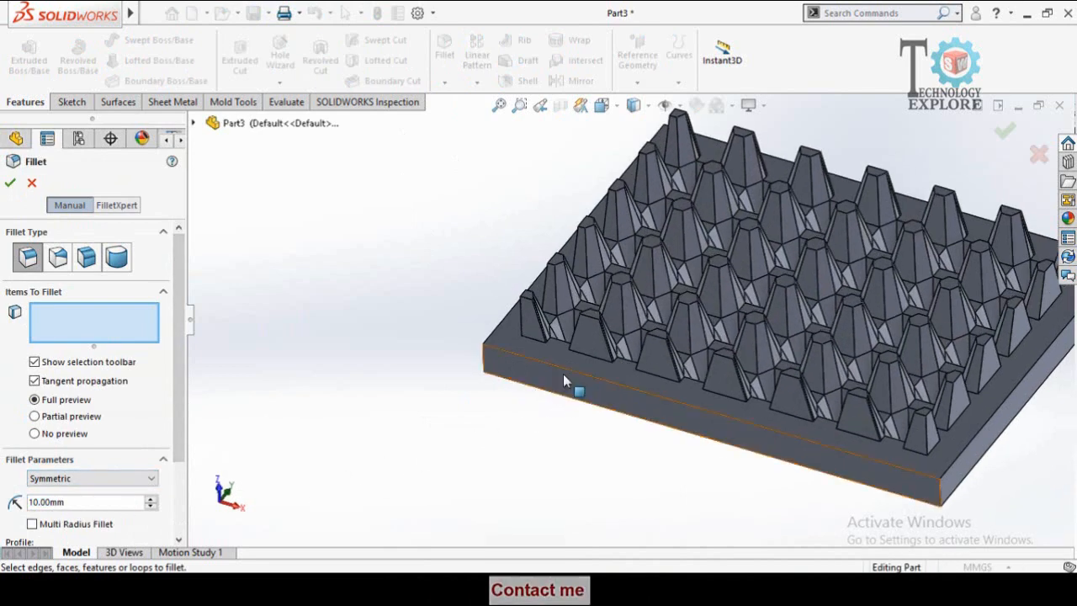
click(567, 371)
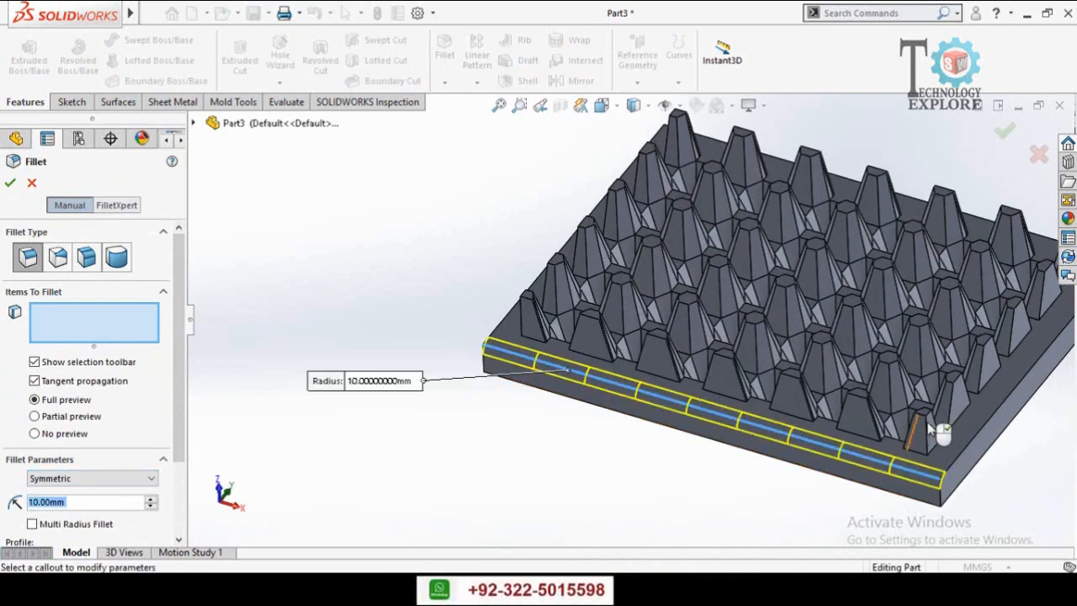
click(957, 464)
scroll(934, 467, up, 4)
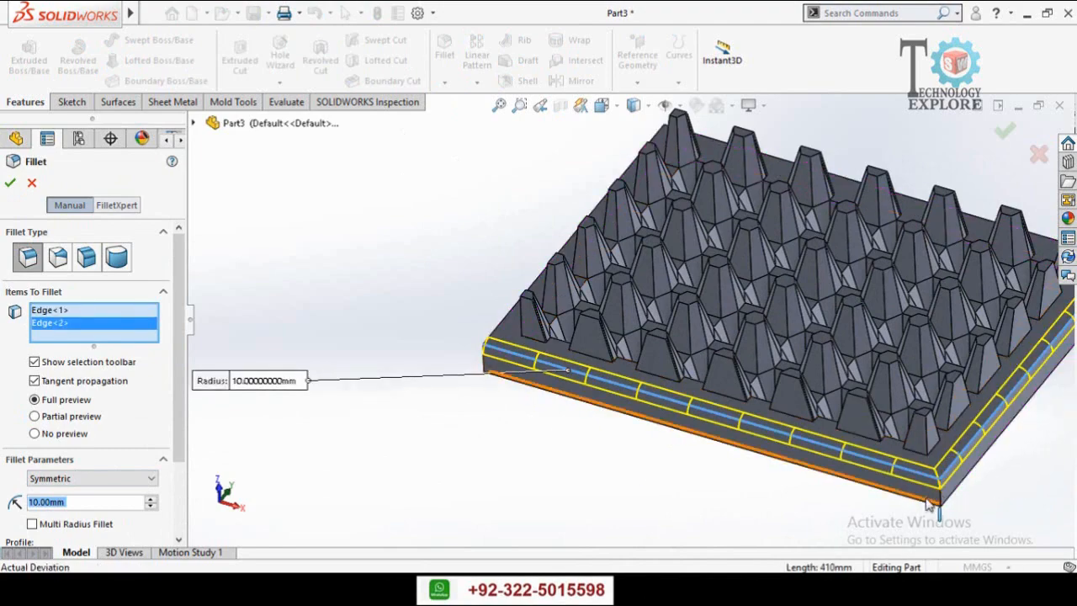
scroll(919, 468, down, 1)
middle_drag(883, 370, 871, 400)
scroll(804, 229, down, 4)
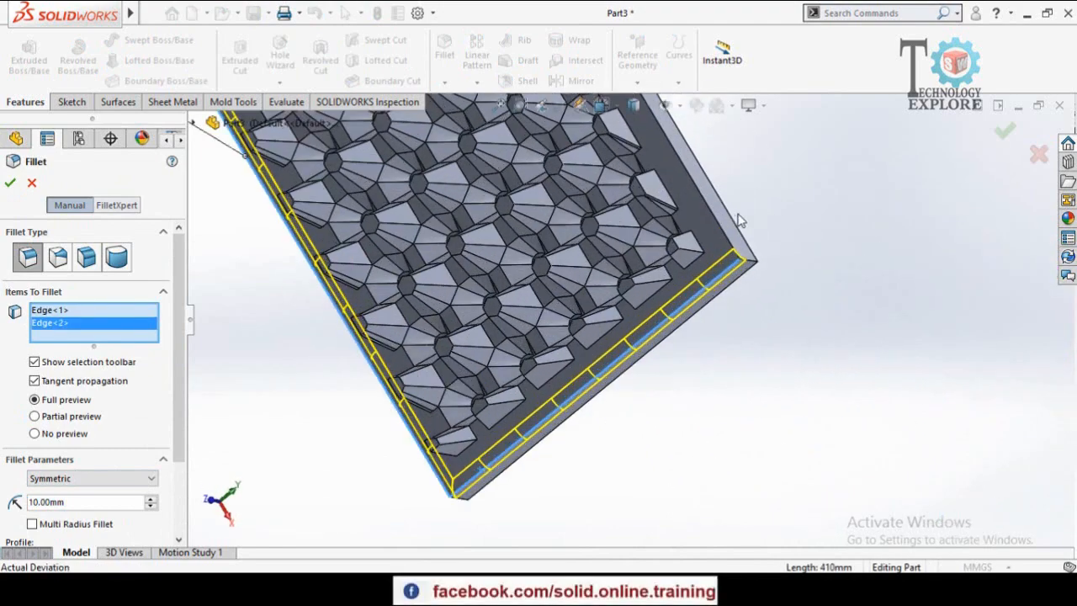
click(693, 238)
scroll(693, 238, up, 5)
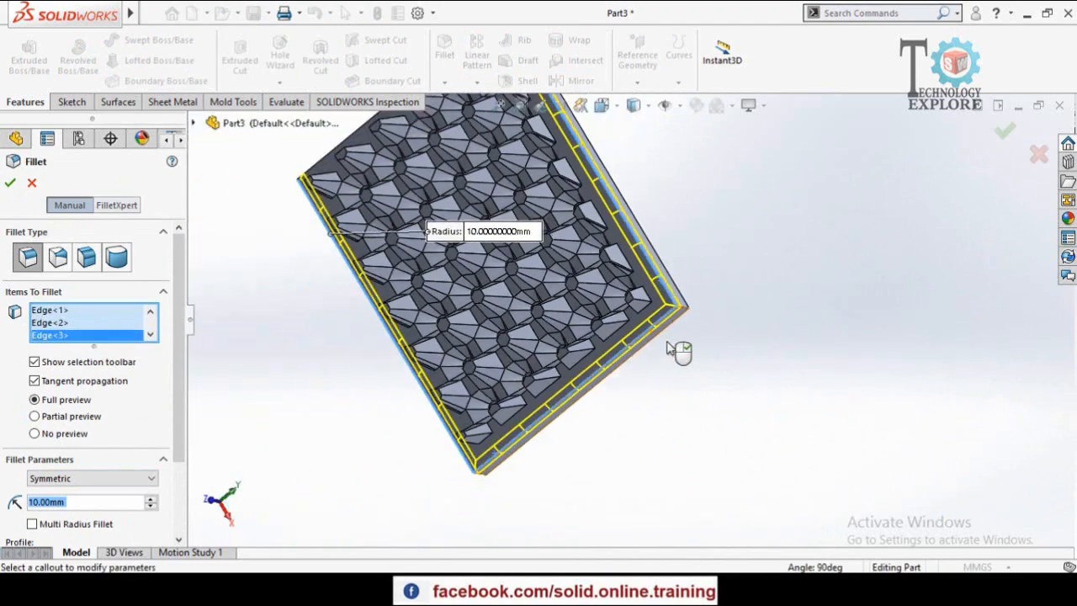
scroll(435, 184, down, 3)
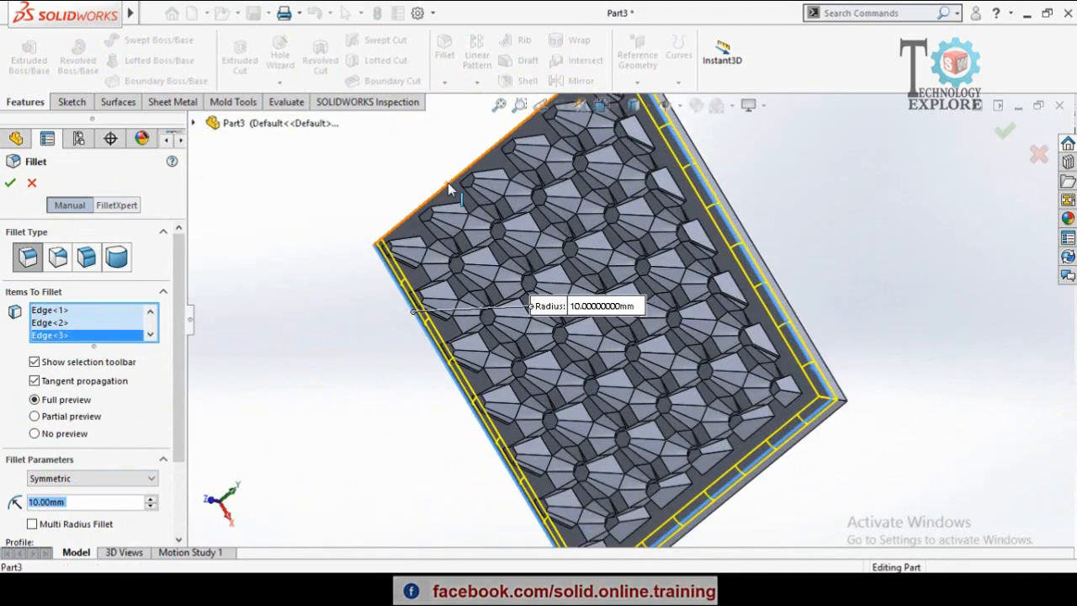
click(449, 184)
Step: Add the four inner edges between the plate's underside and the side walls to the 10 mm fillet and apply it
middle_drag(356, 340, 489, 377)
scroll(493, 353, up, 3)
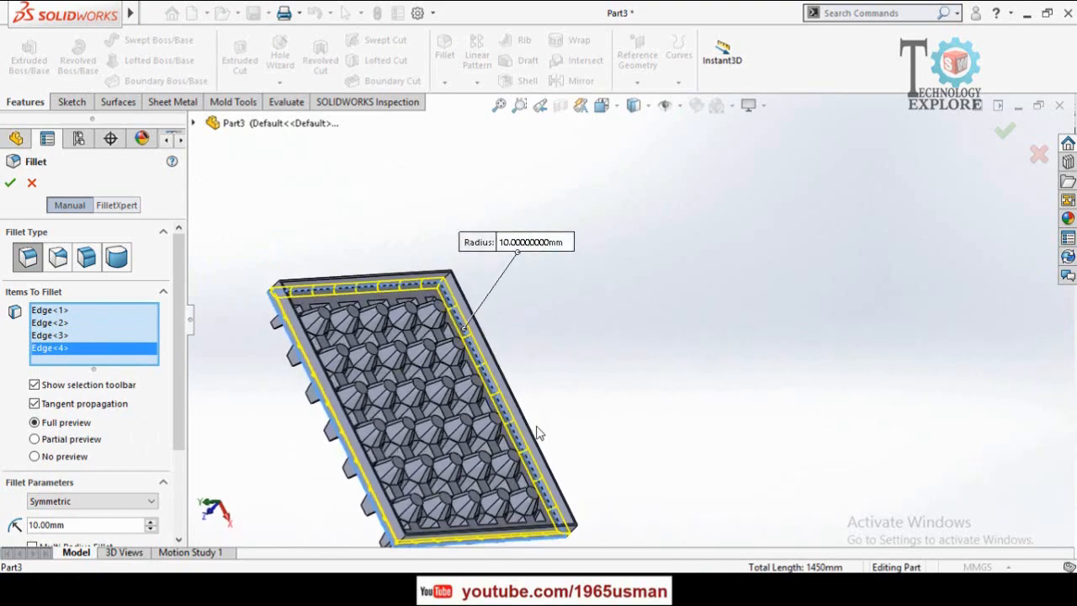
scroll(488, 377, down, 5)
click(514, 419)
scroll(521, 424, up, 5)
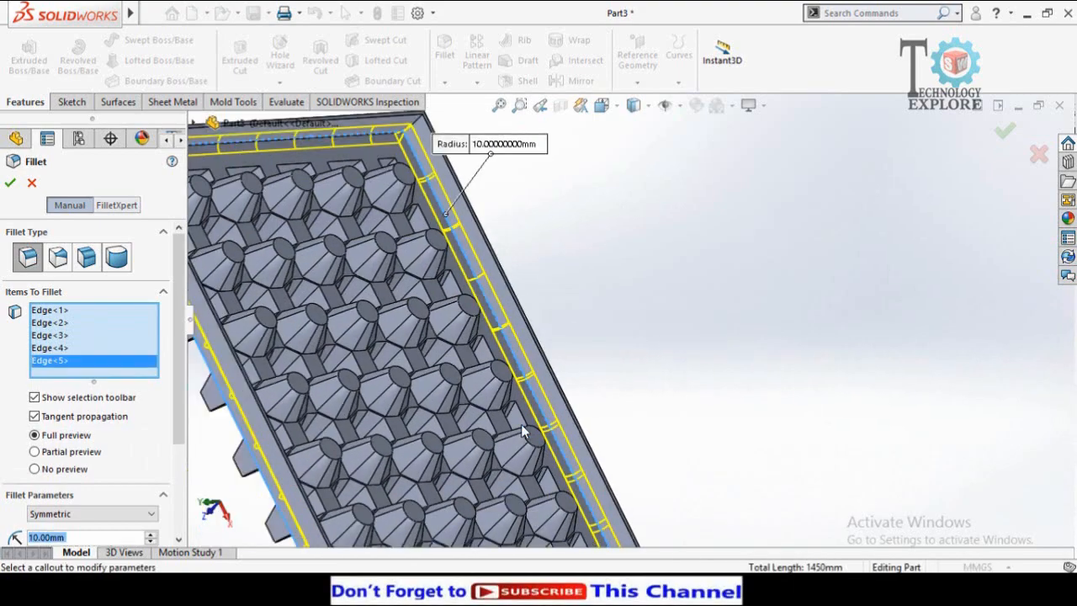
scroll(436, 219, down, 4)
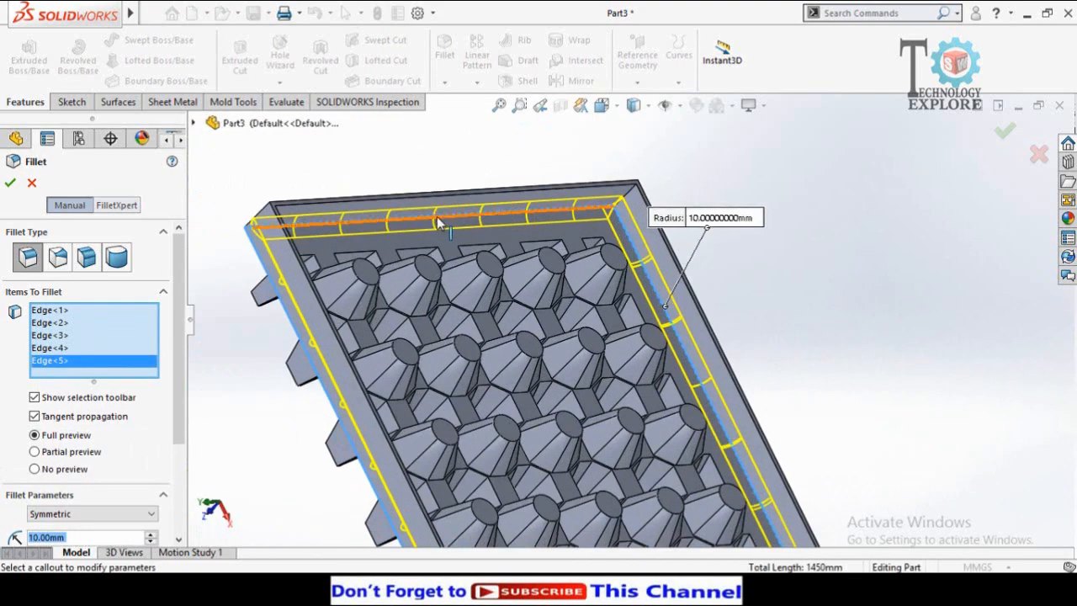
click(436, 220)
middle_drag(421, 304, 380, 301)
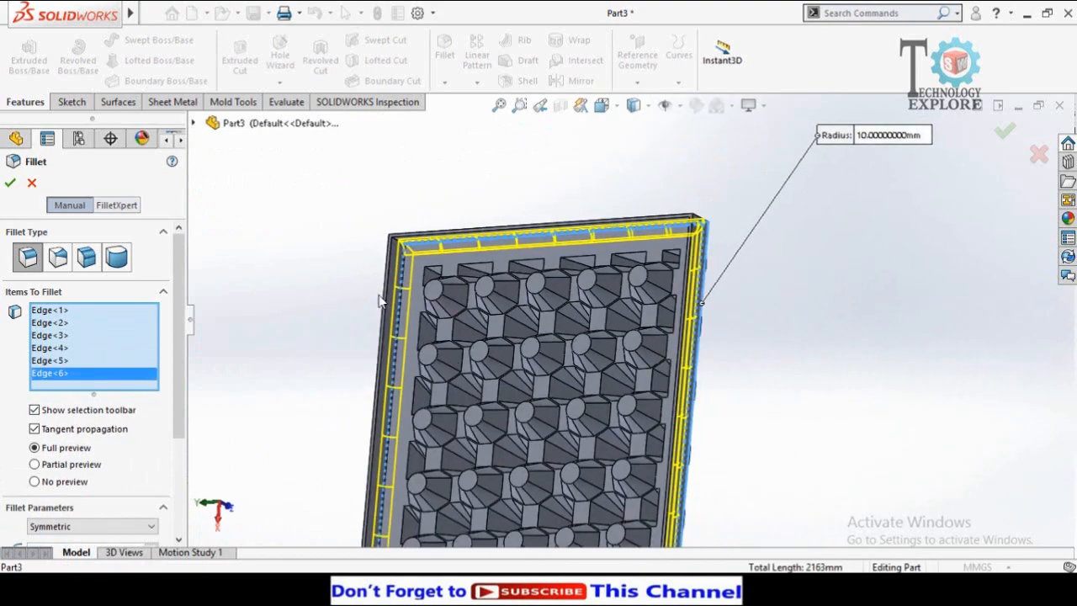
click(389, 303)
scroll(409, 377, up, 4)
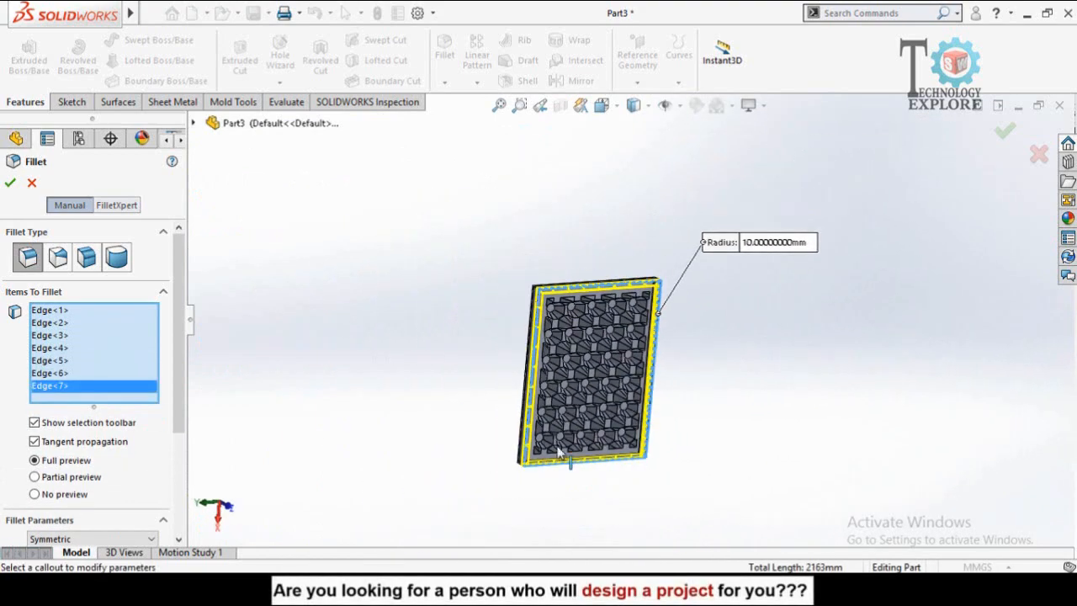
middle_drag(558, 451, 557, 492)
scroll(580, 447, down, 5)
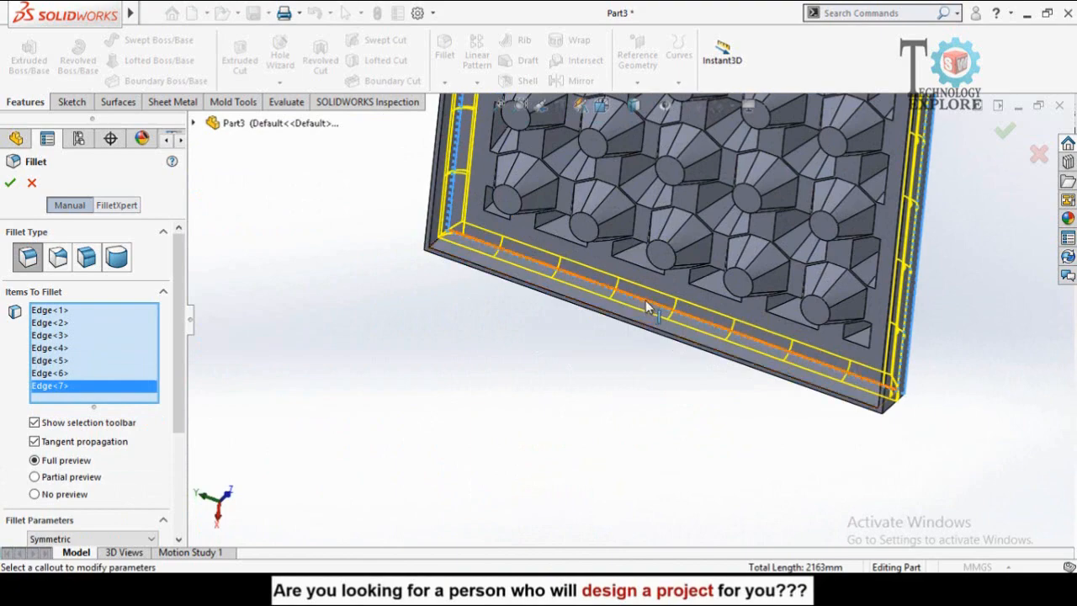
click(645, 299)
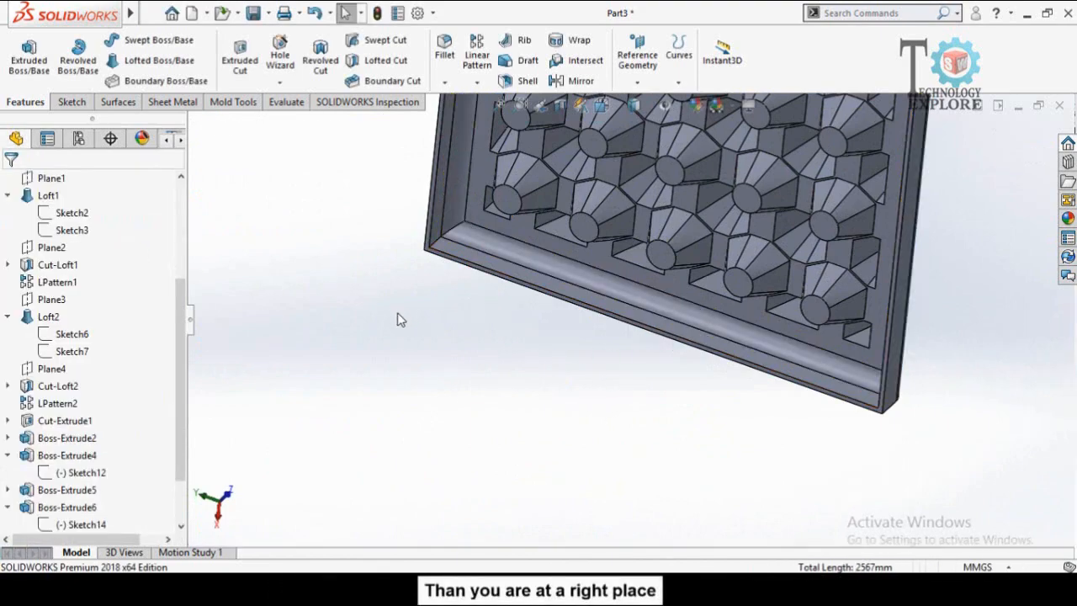
Step: Examine the filleted tray from the upper side
scroll(398, 312, up, 5)
middle_drag(439, 213, 519, 454)
scroll(520, 454, up, 4)
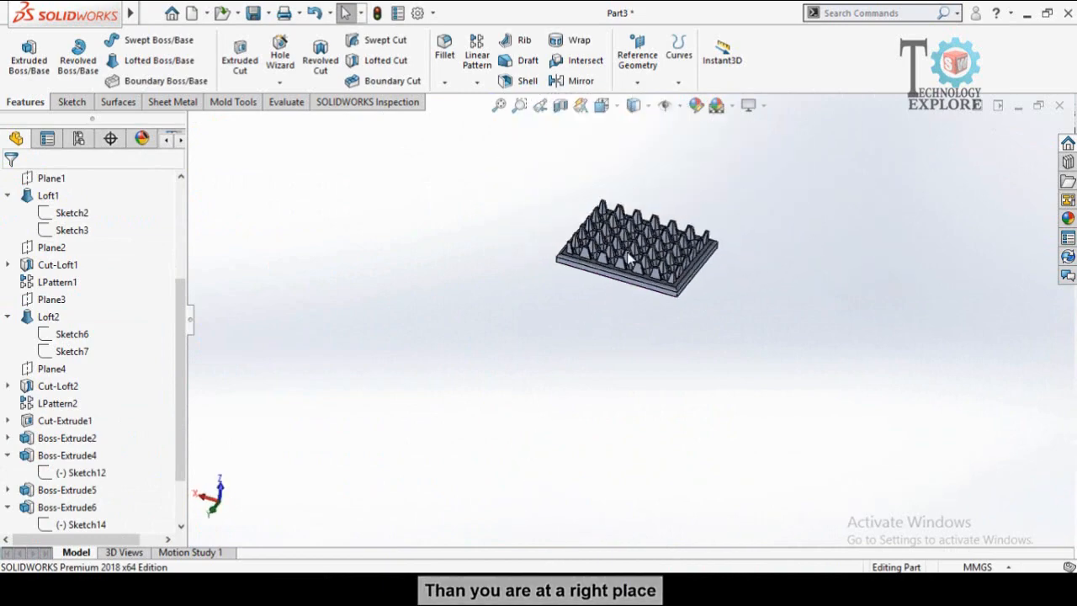
scroll(606, 336, down, 5)
middle_drag(586, 344, 580, 380)
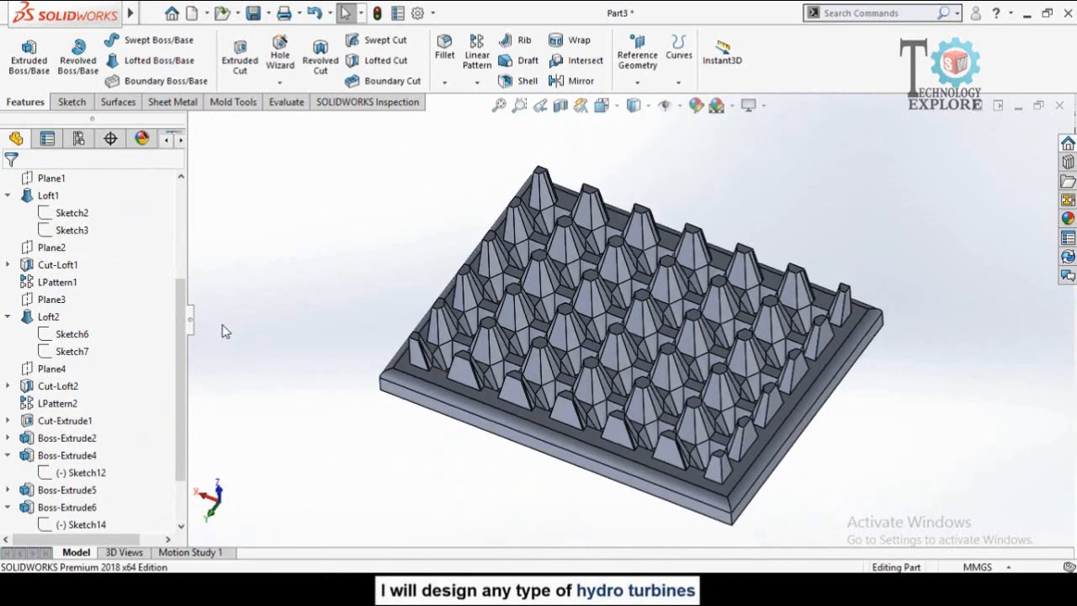
scroll(168, 364, up, 4)
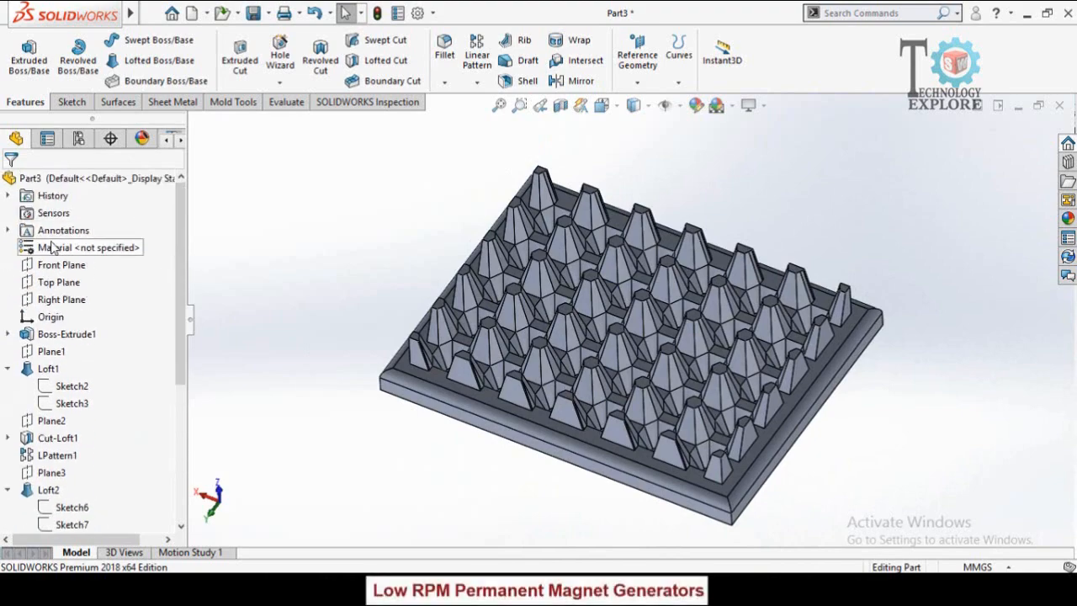
middle_drag(420, 318, 442, 289)
scroll(435, 317, down, 2)
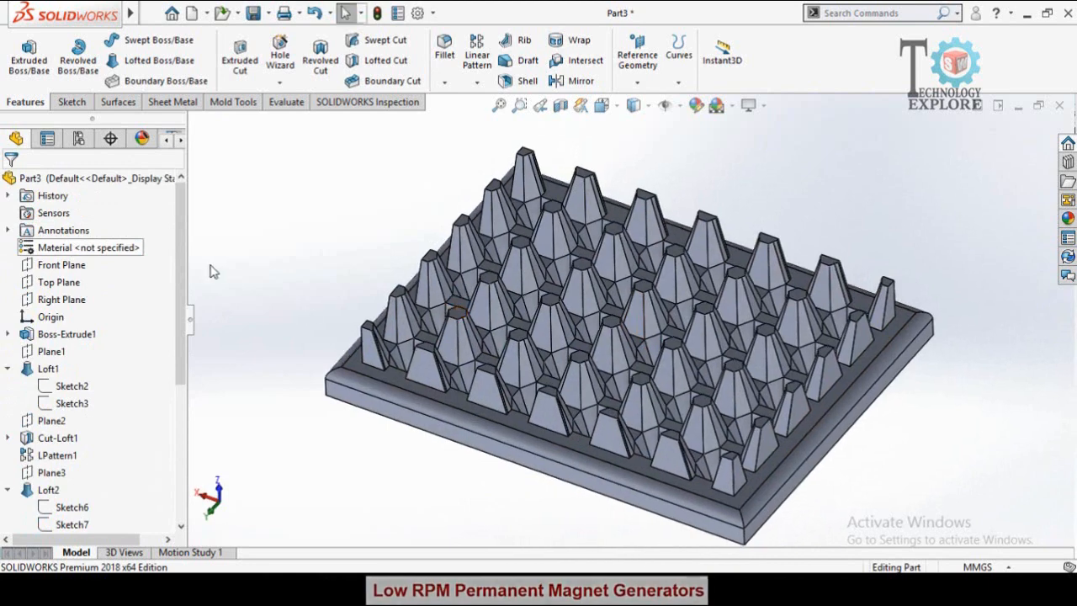
Step: Assign the Balsa material from the Woods category of the SOLIDWORKS Materials library to the part
right_click(46, 252)
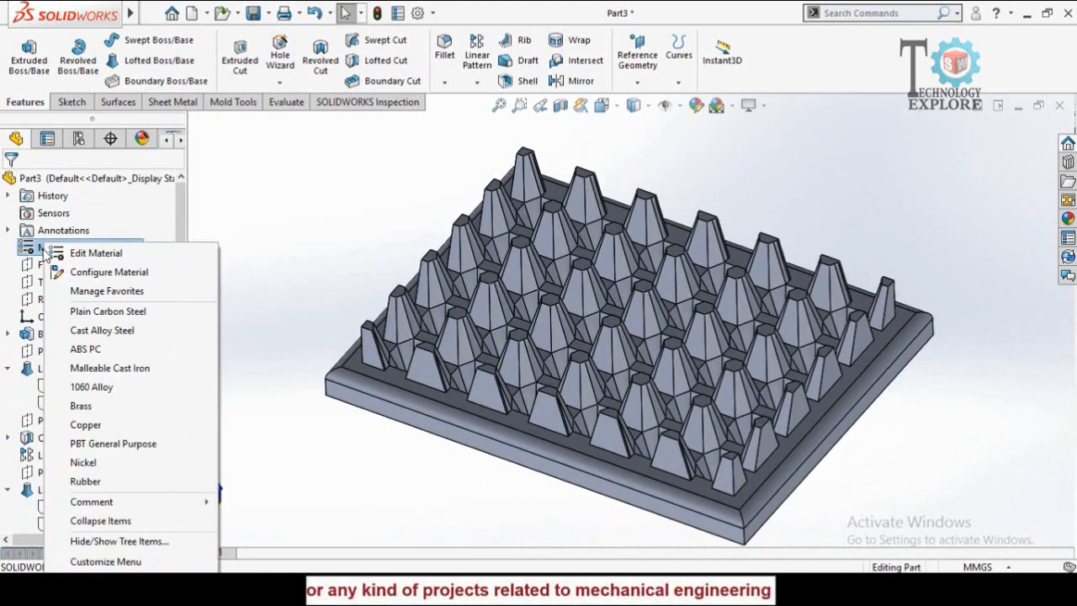
click(296, 217)
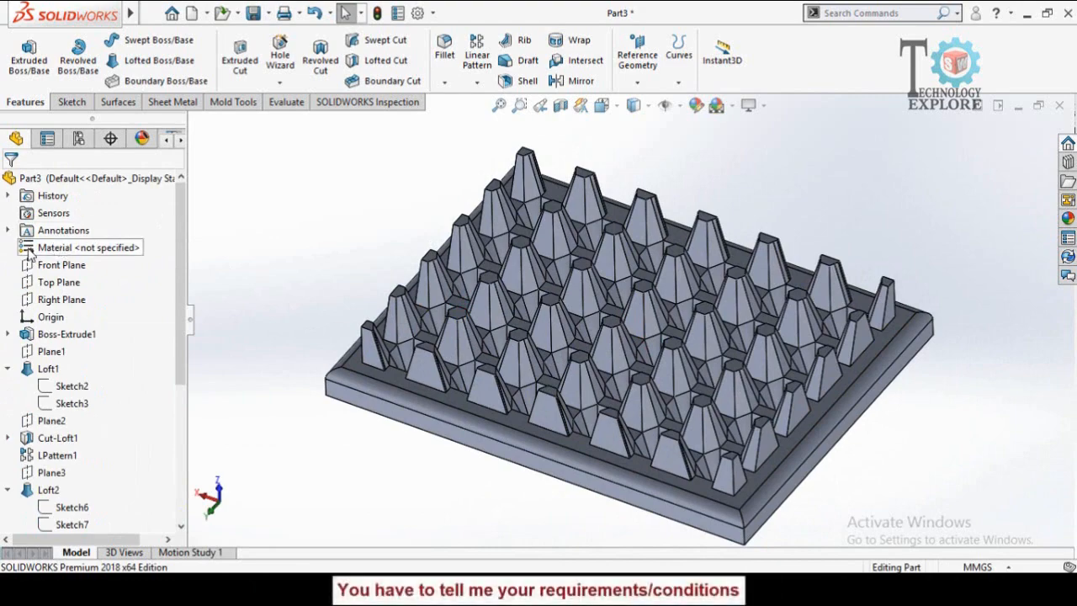
right_click(38, 251)
click(73, 252)
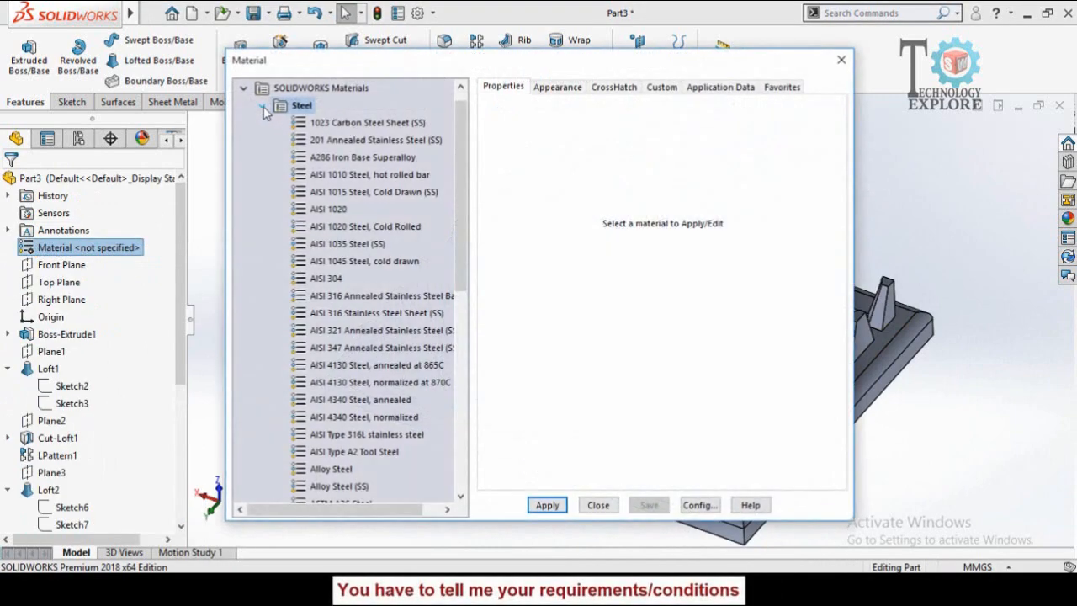
click(262, 107)
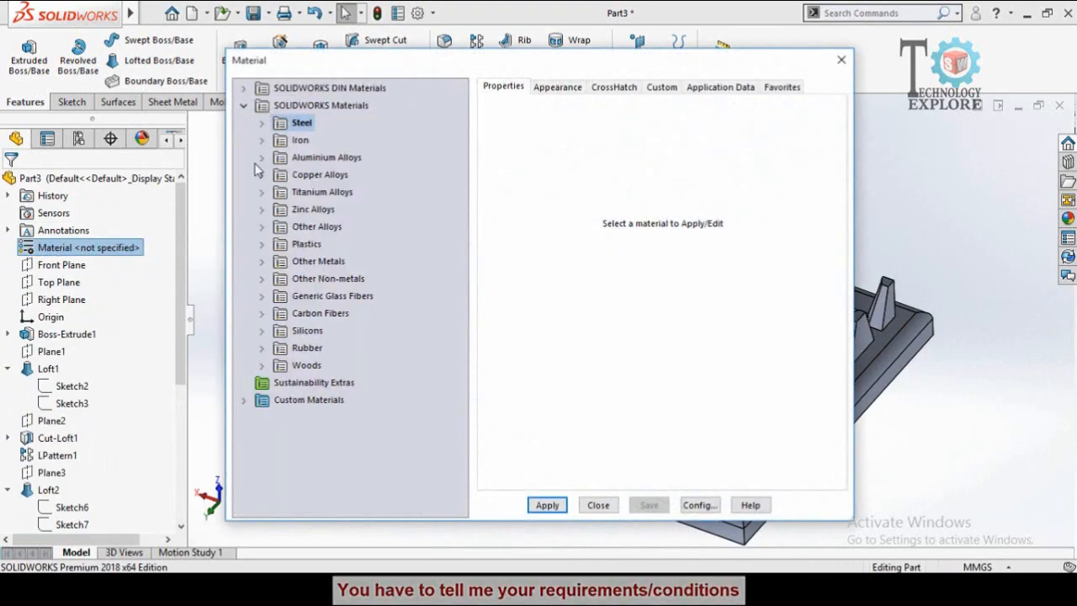
click(262, 365)
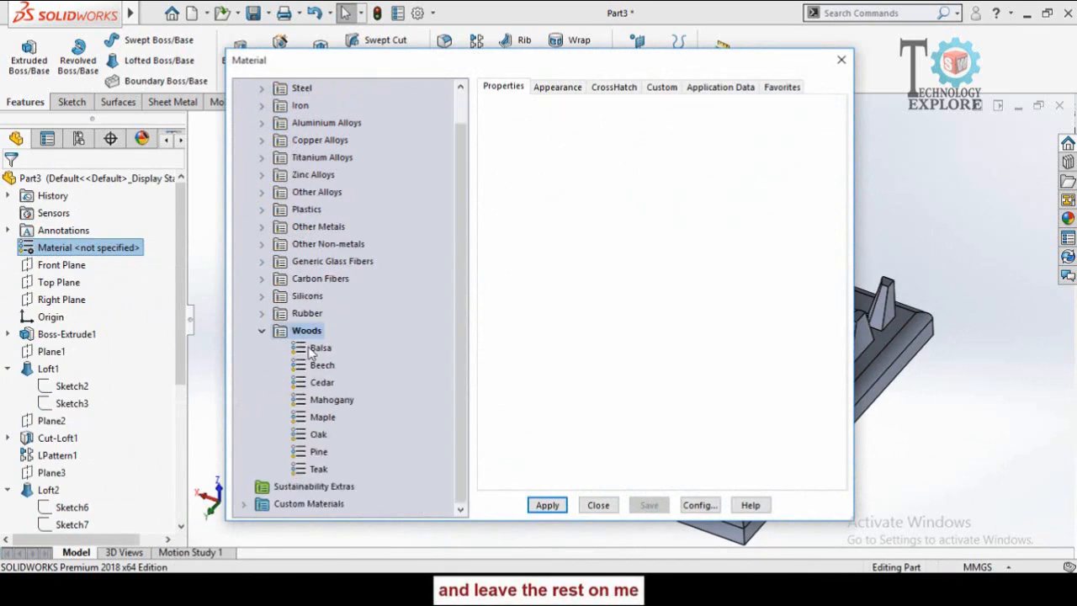
click(320, 348)
click(547, 505)
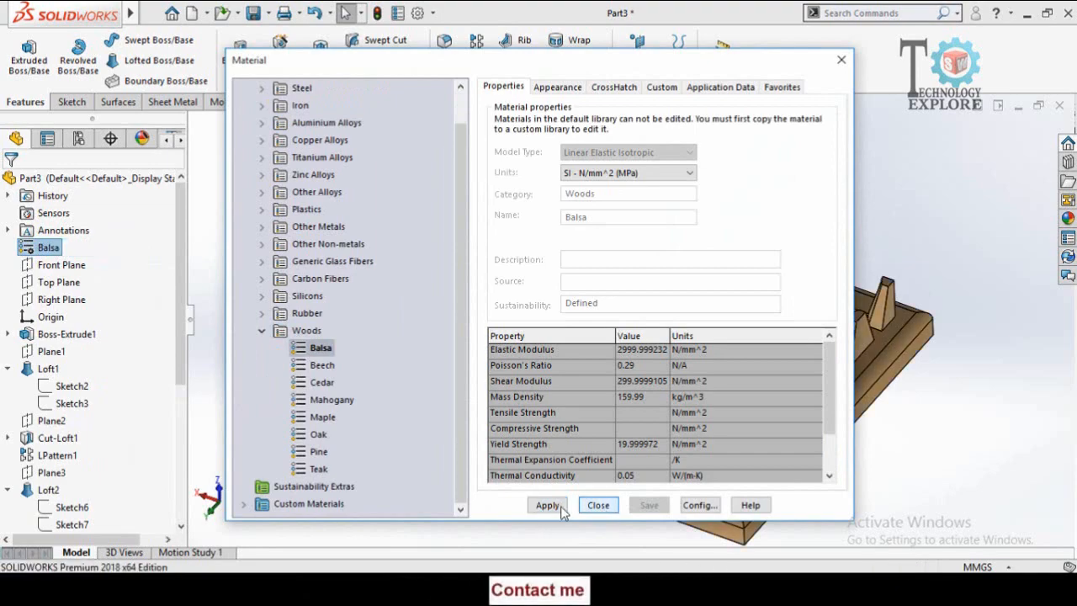
click(596, 505)
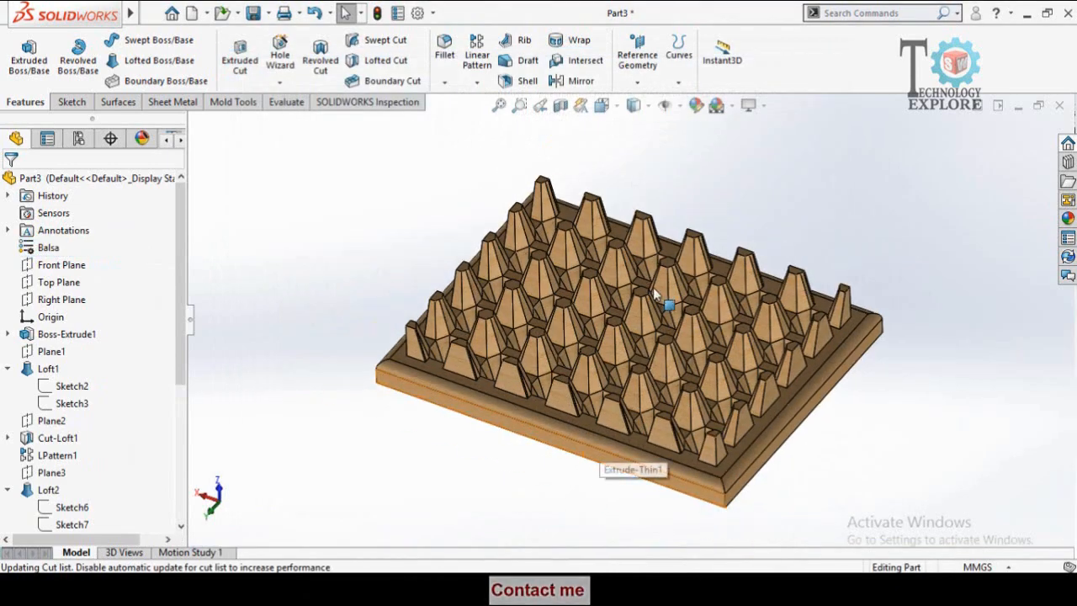
Step: Examine the finished wood-textured tray from several angles, including a close look at the tapered projections along its edge
scroll(654, 295, down, 3)
middle_drag(624, 490, 672, 499)
scroll(575, 404, up, 5)
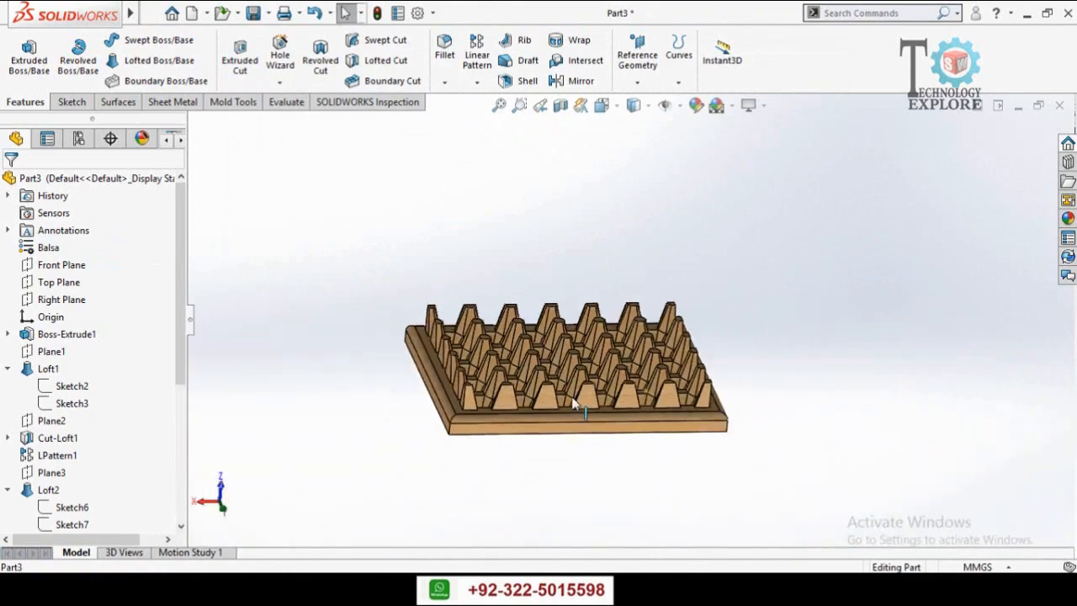
middle_drag(573, 398, 572, 427)
scroll(573, 428, down, 4)
scroll(546, 384, up, 3)
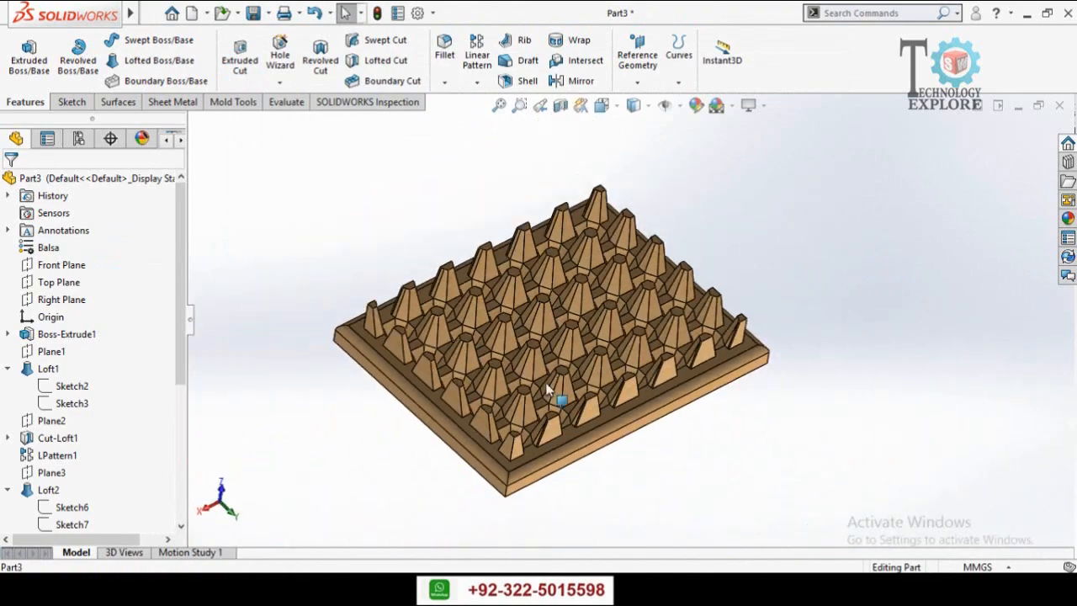
scroll(546, 383, down, 1)
mouse_move(546, 383)
middle_down()
mouse_move(534, 444)
mouse_move(529, 373)
middle_up()
scroll(538, 412, down, 6)
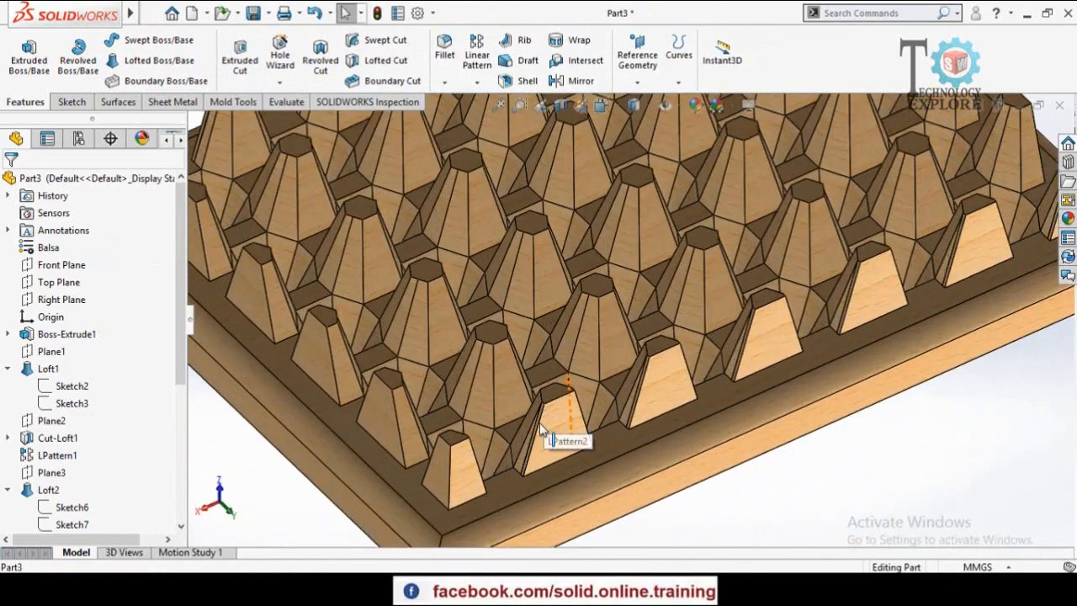
scroll(543, 429, up, 8)
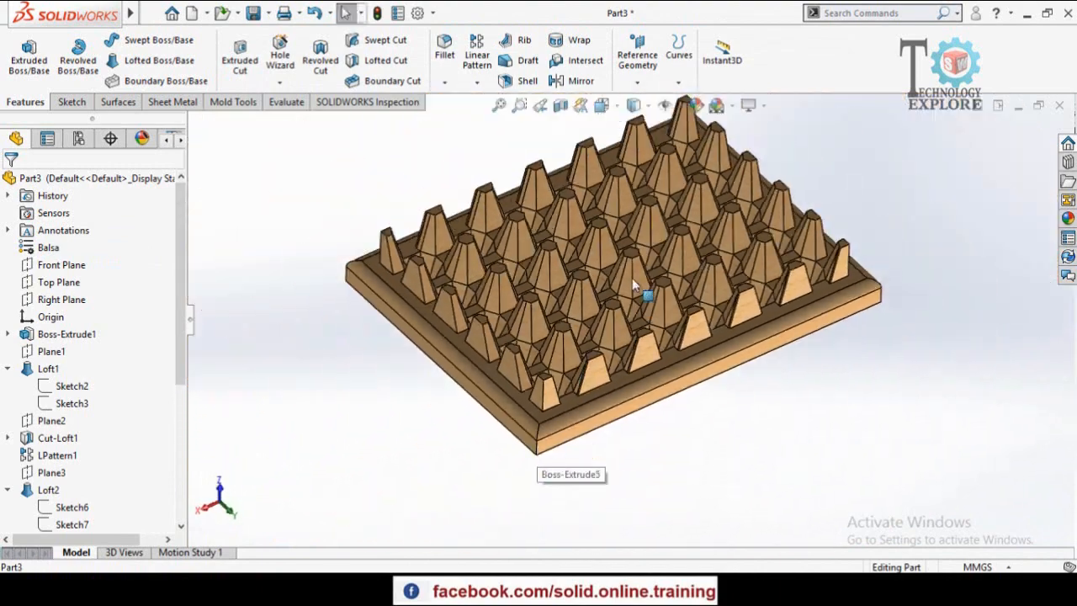
scroll(637, 286, down, 3)
middle_drag(628, 282, 527, 411)
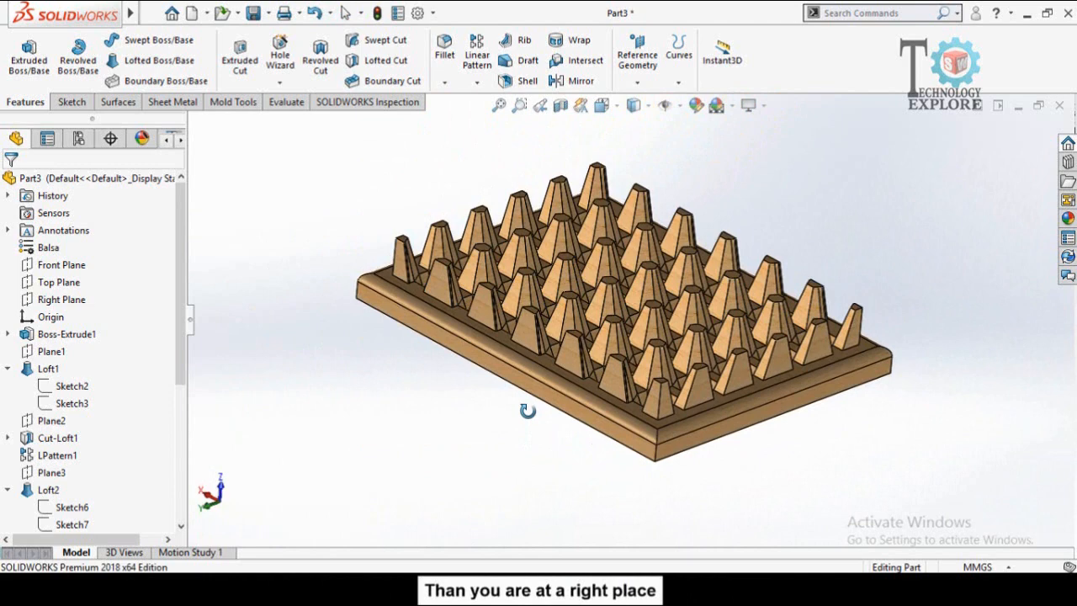
middle_drag(568, 374, 557, 414)
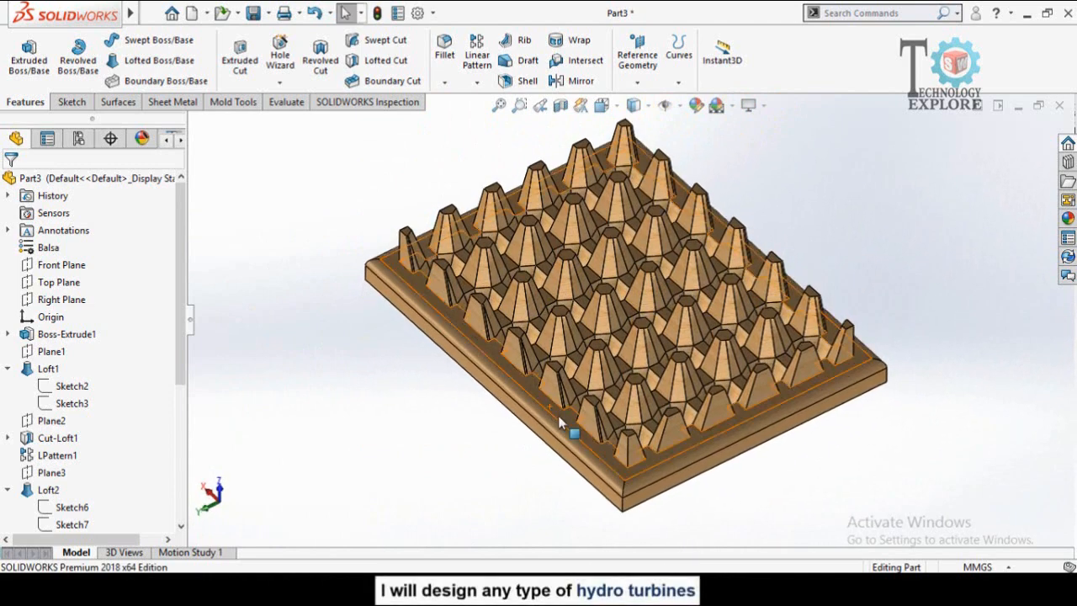
middle_drag(546, 383, 551, 345)
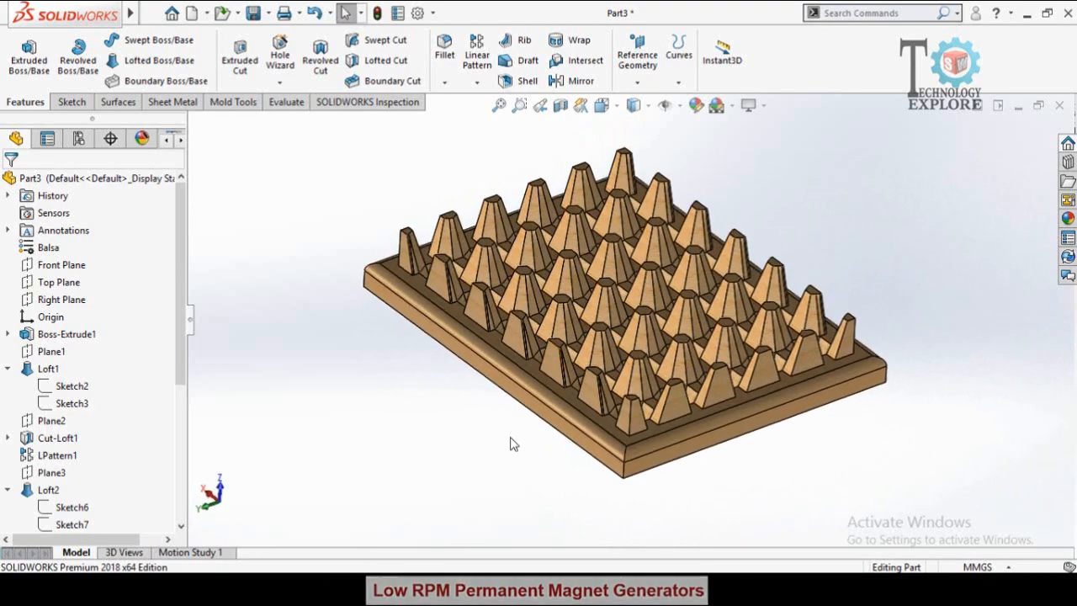